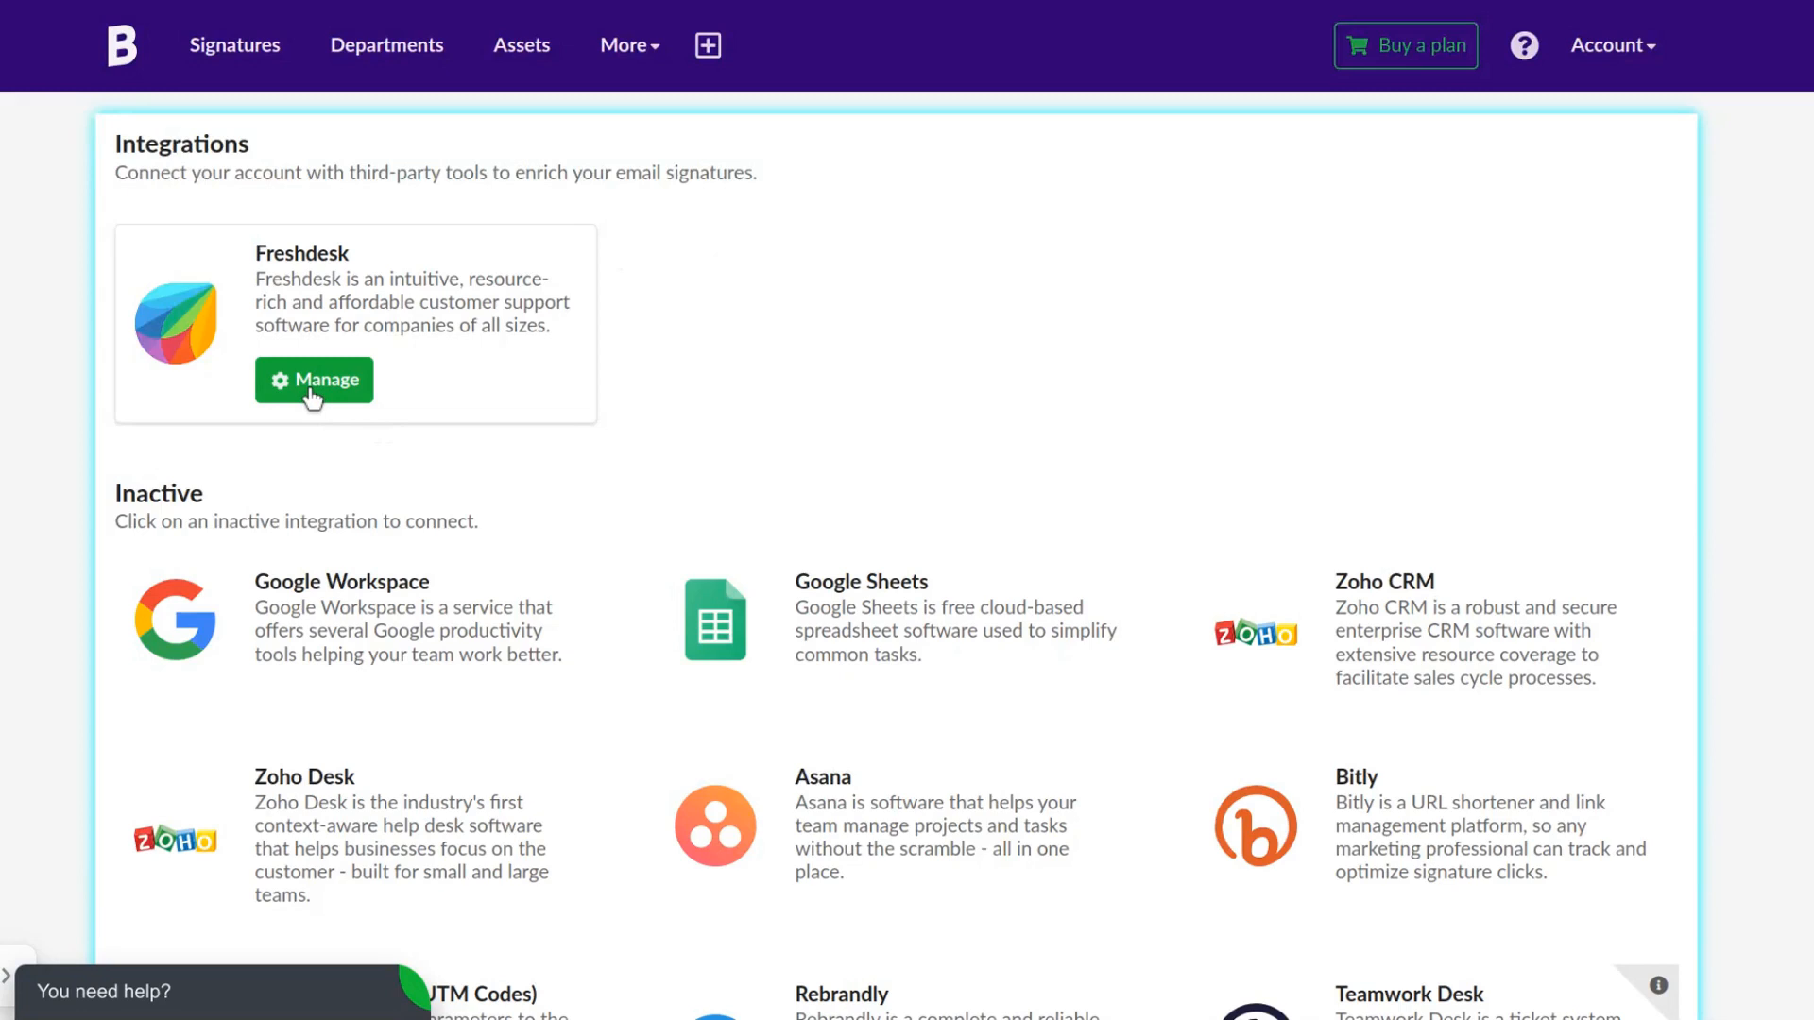
- Open the Freshdesk integration's management and connect the domain bybrand-in.freshdesk.com, pasting and saving its Freshdesk API key
left_click(342, 393)
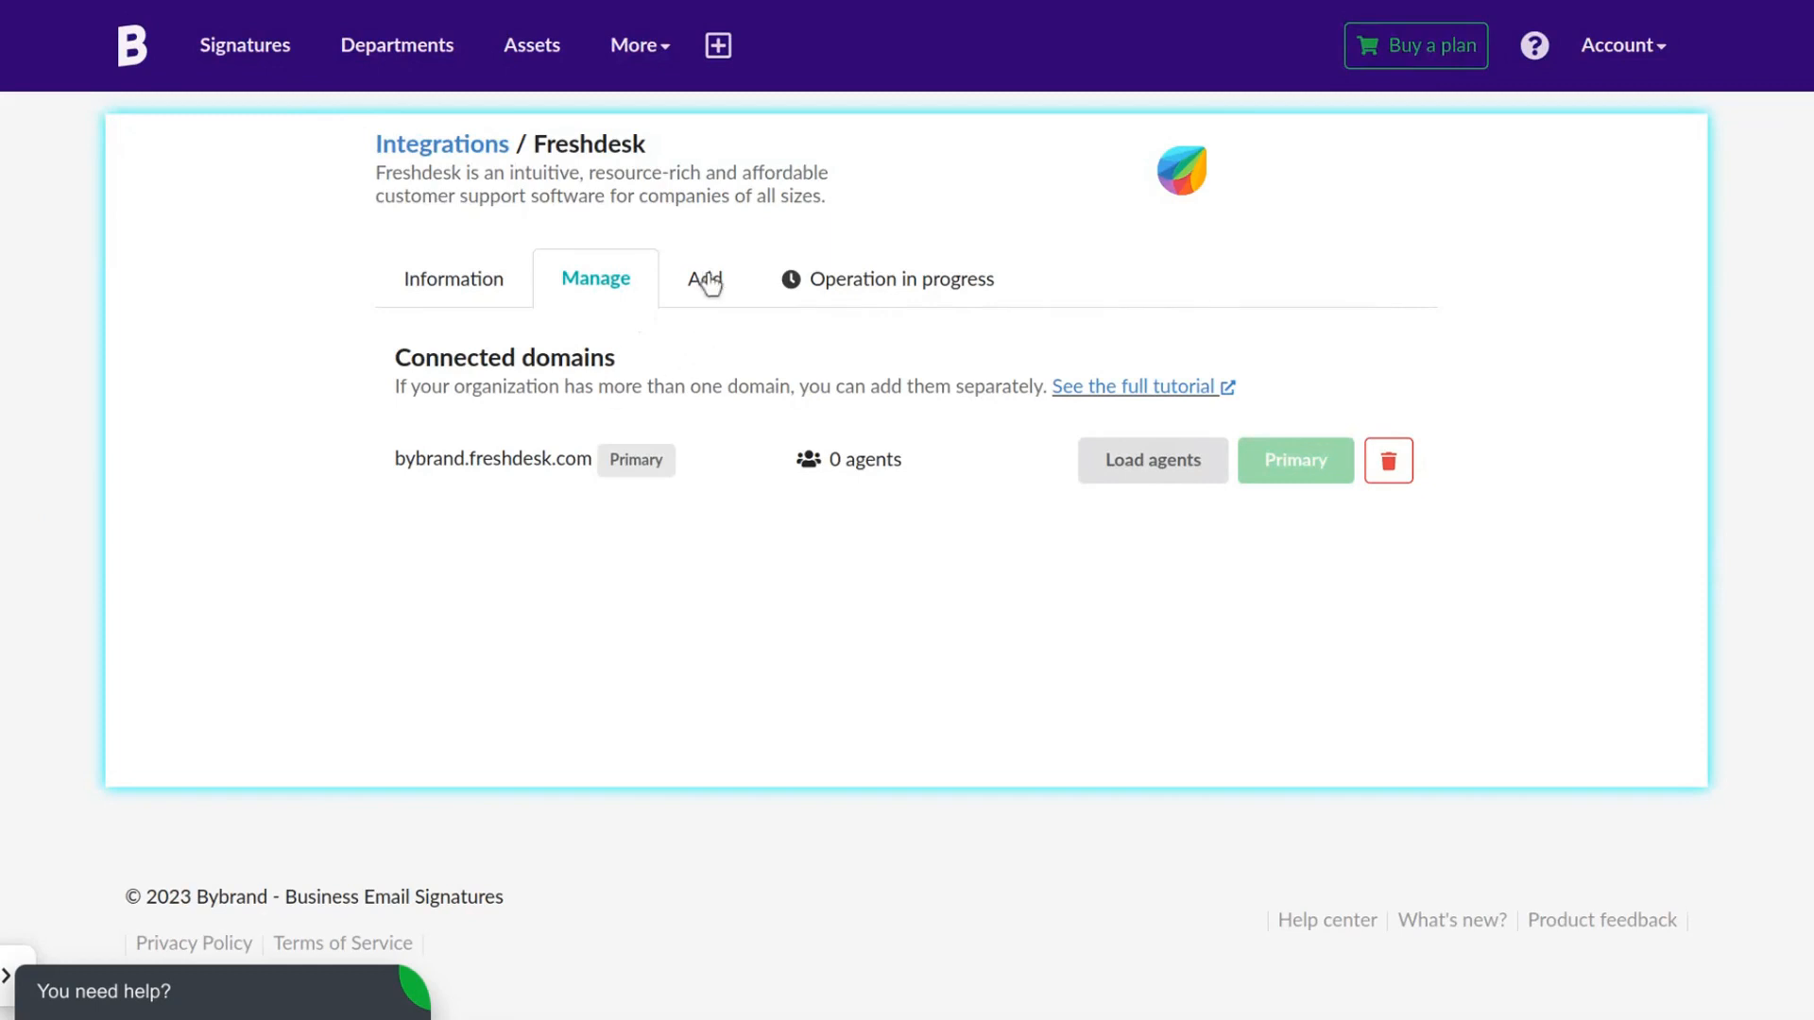
left_click(704, 279)
left_click(604, 483)
type("bybrand-in")
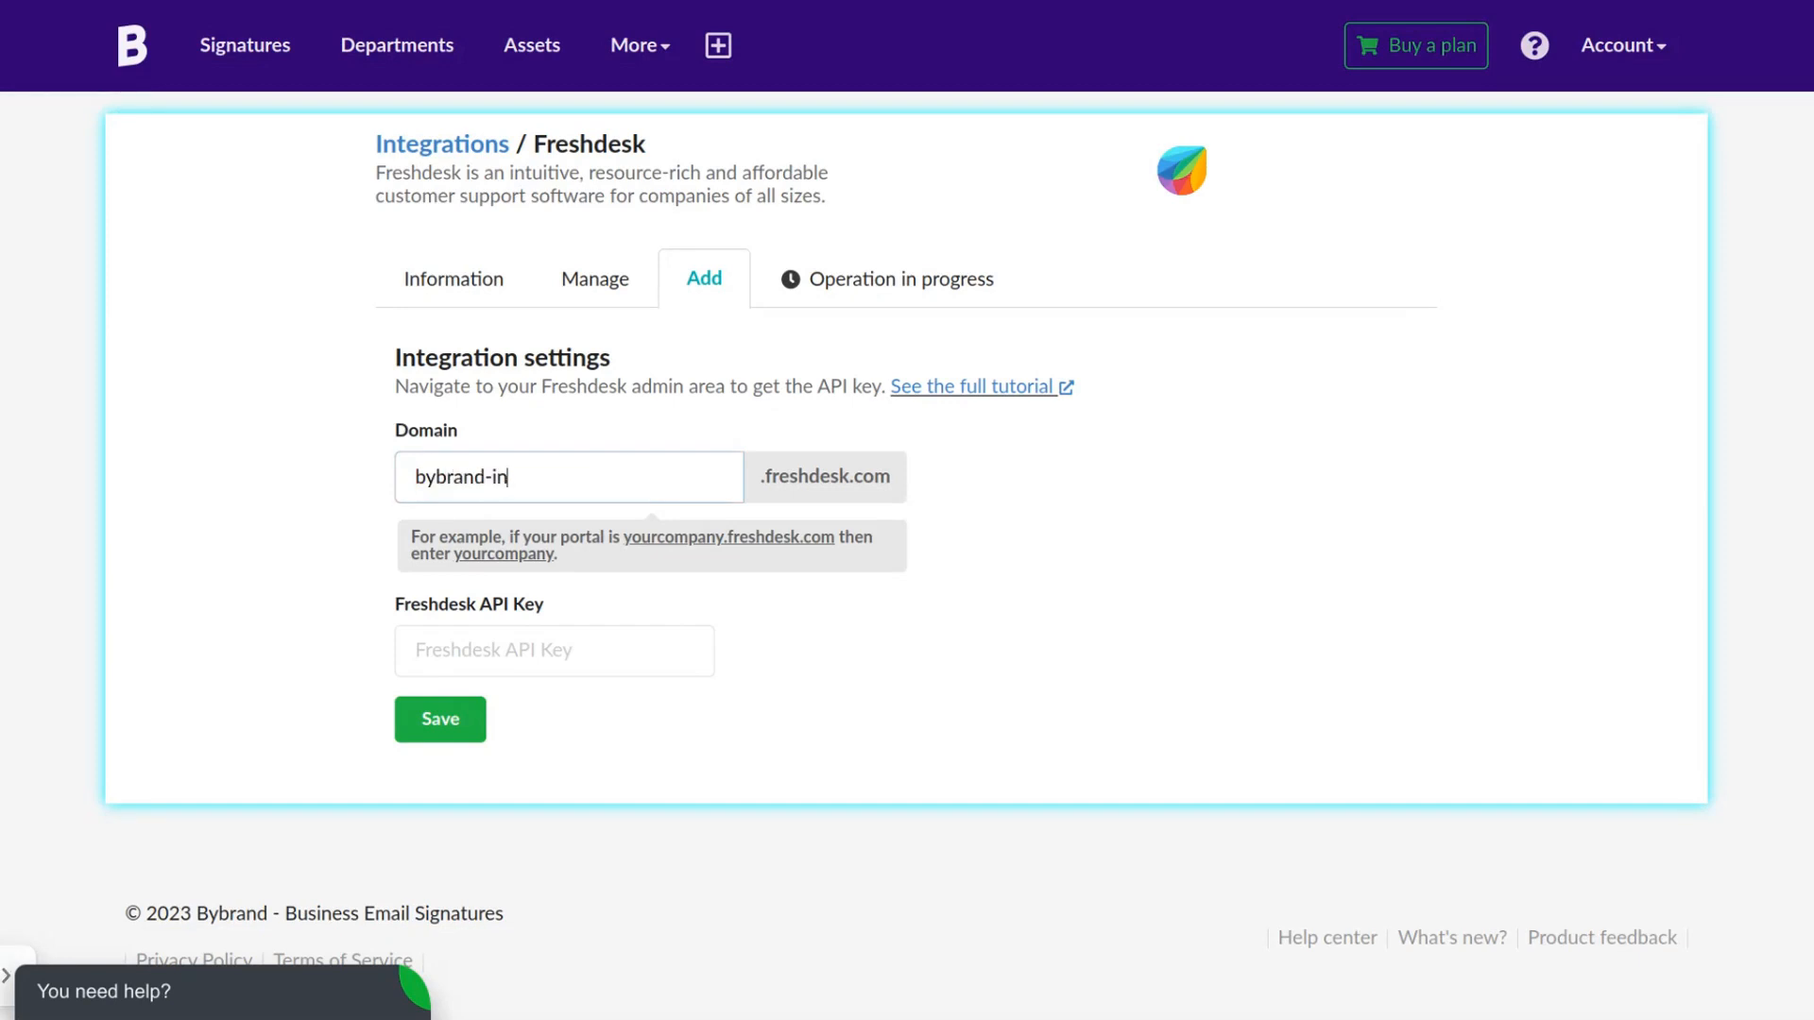
left_click(508, 650)
key("ctrl+v")
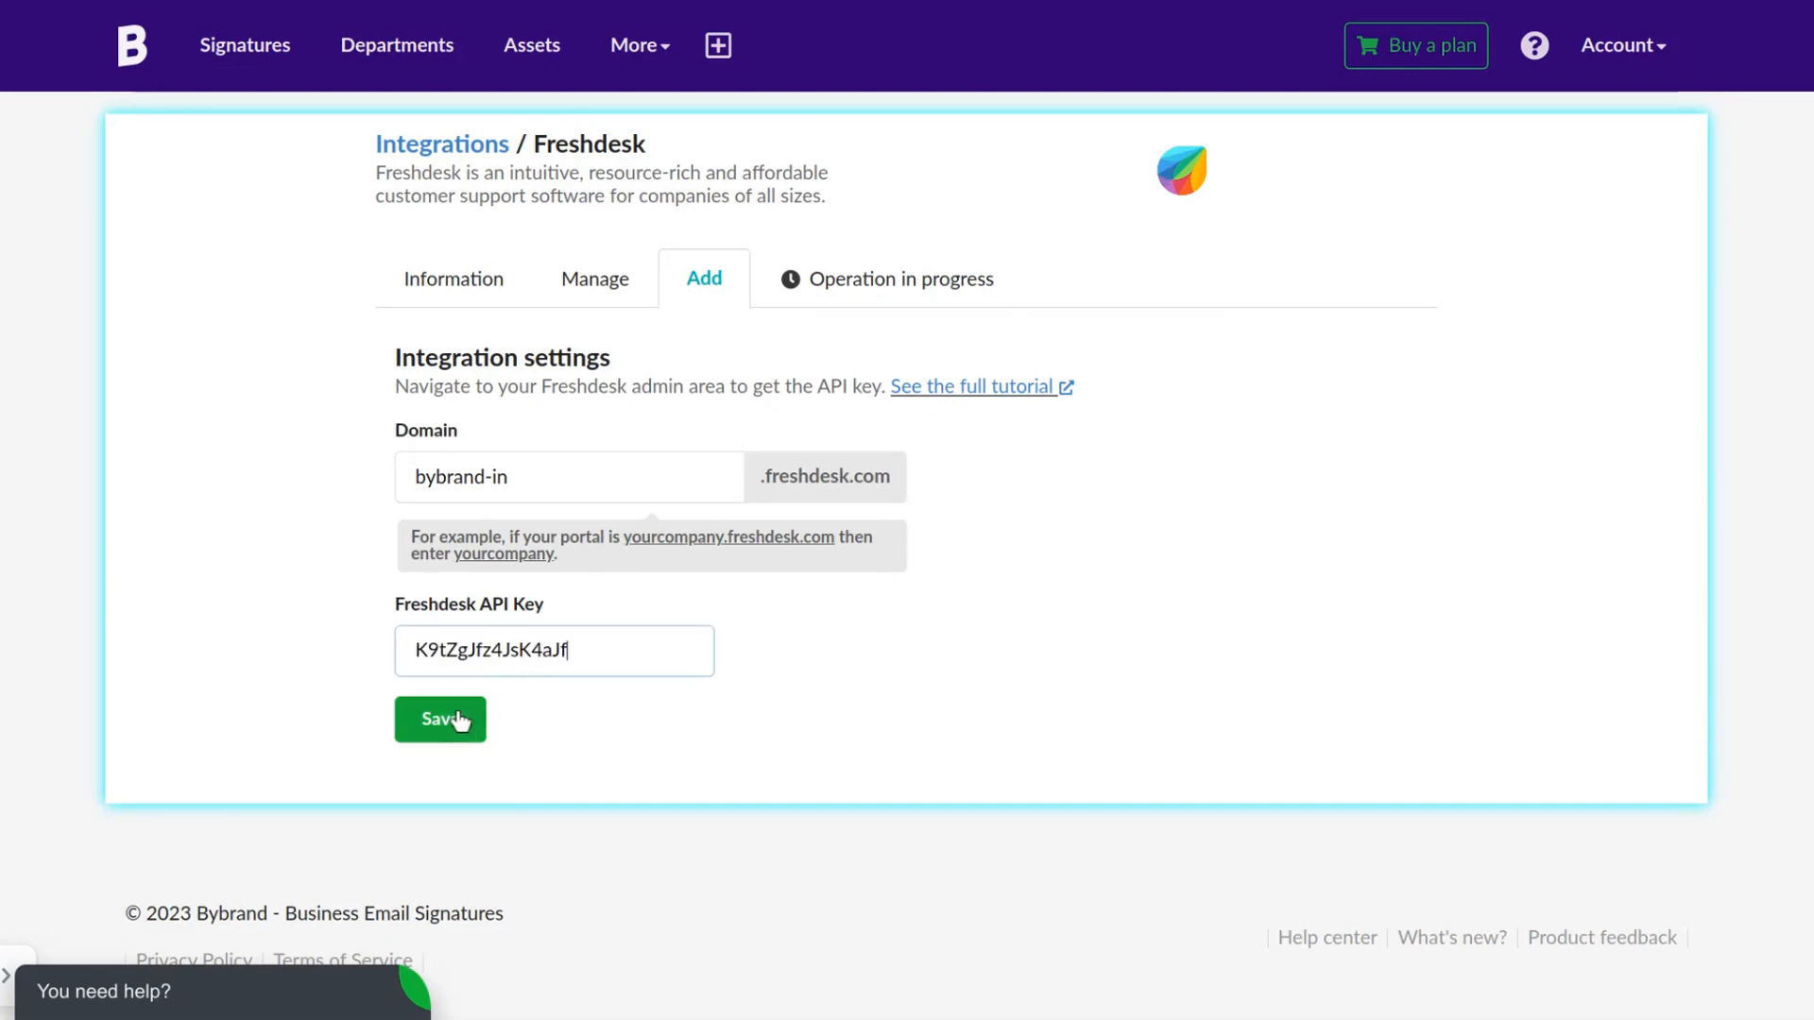
left_click(444, 725)
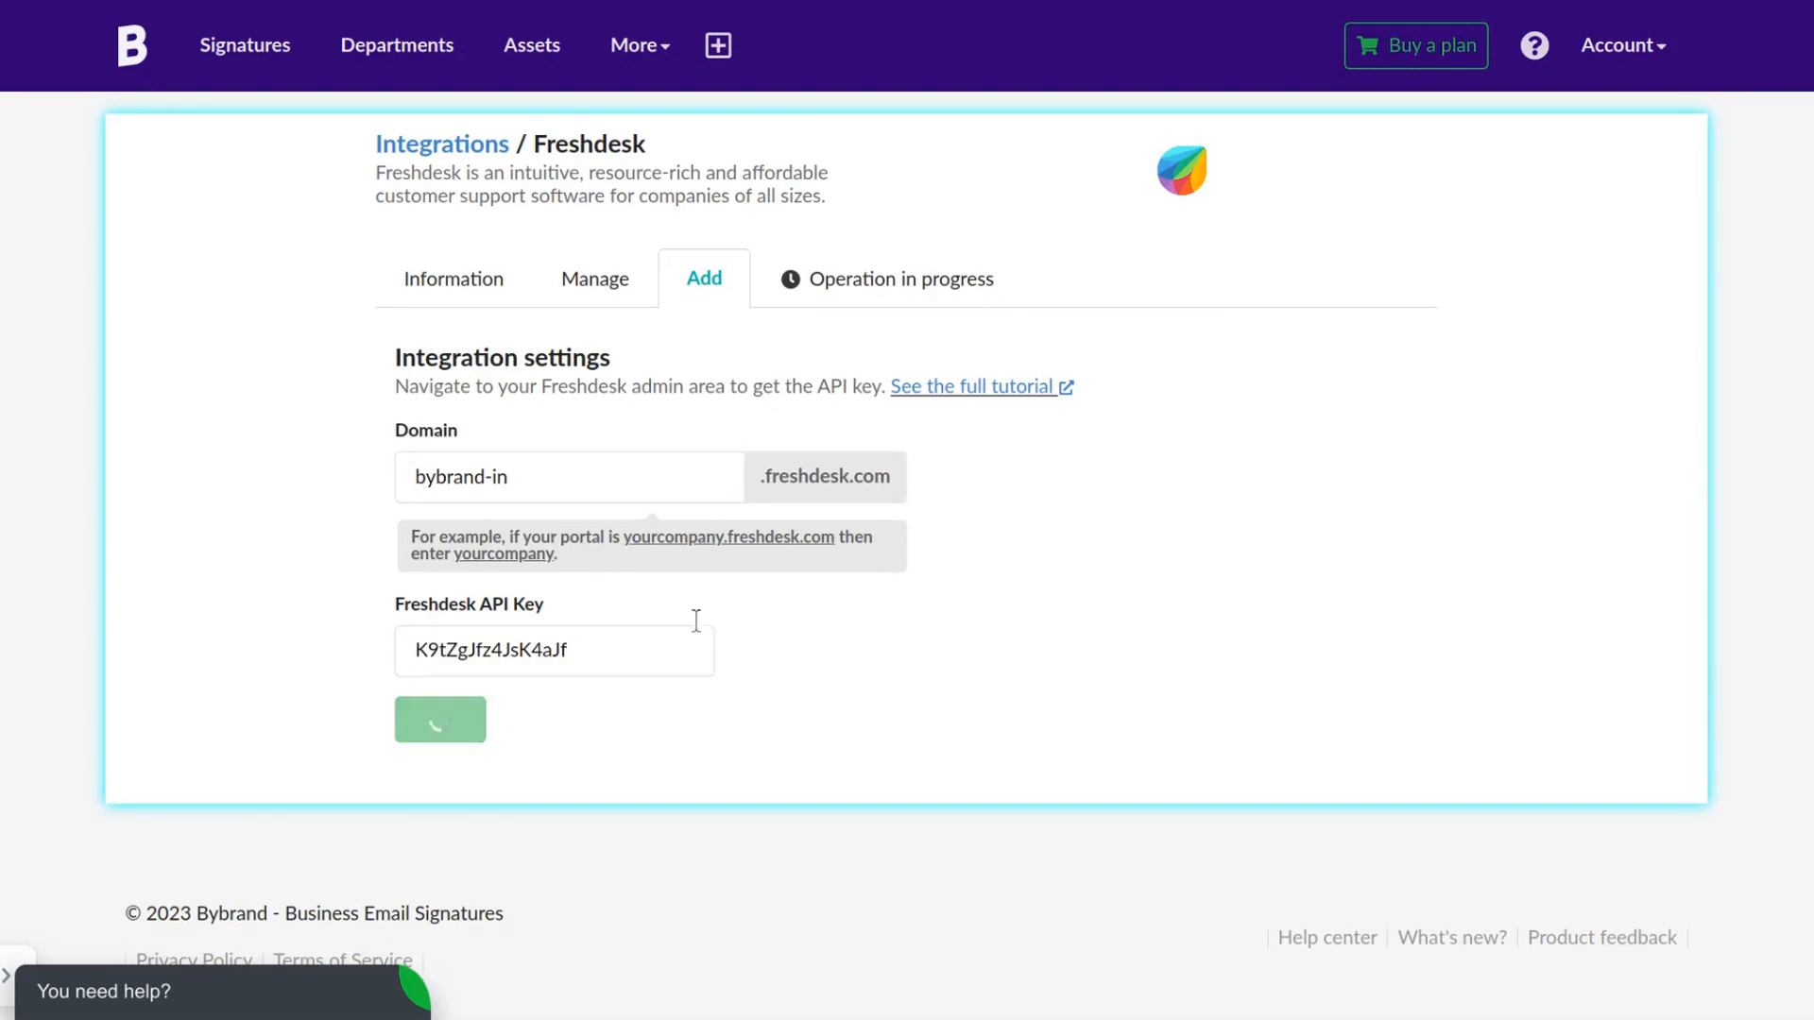
- Add prontservice.freshdesk.com as another connected domain, pasting and saving its Freshdesk API key
left_click(705, 279)
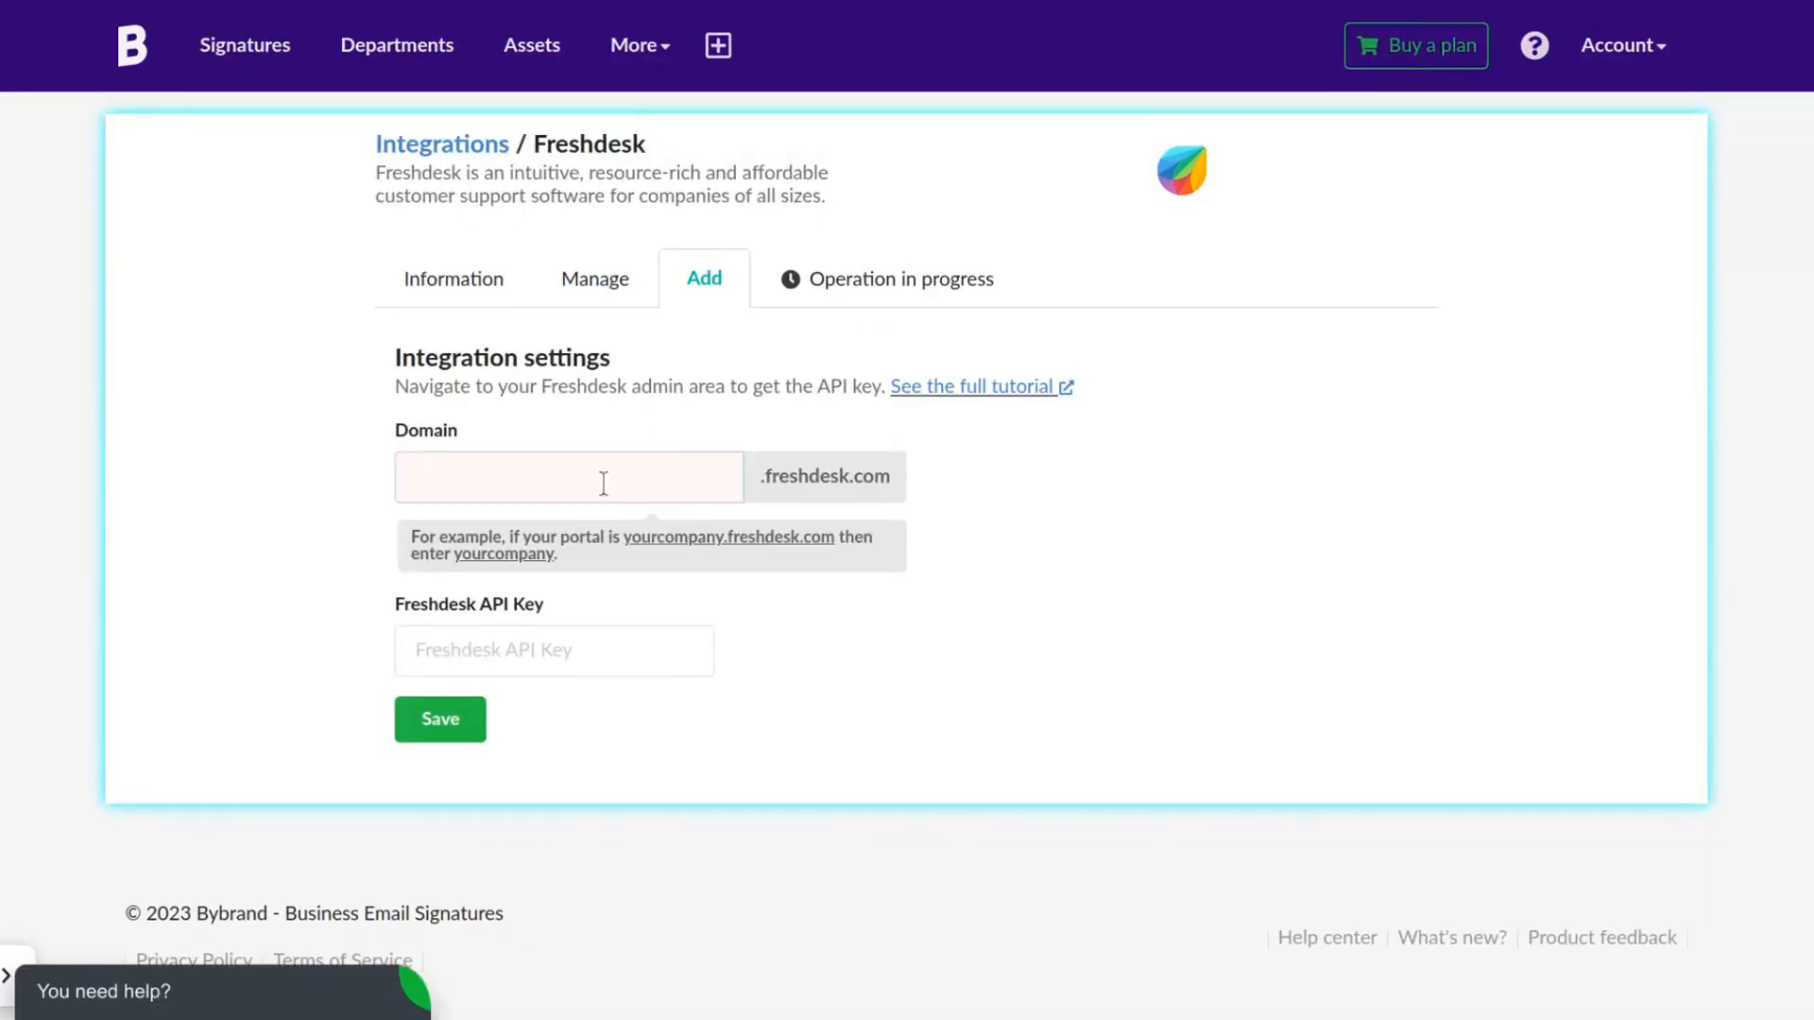
left_click(602, 483)
type("prontservice")
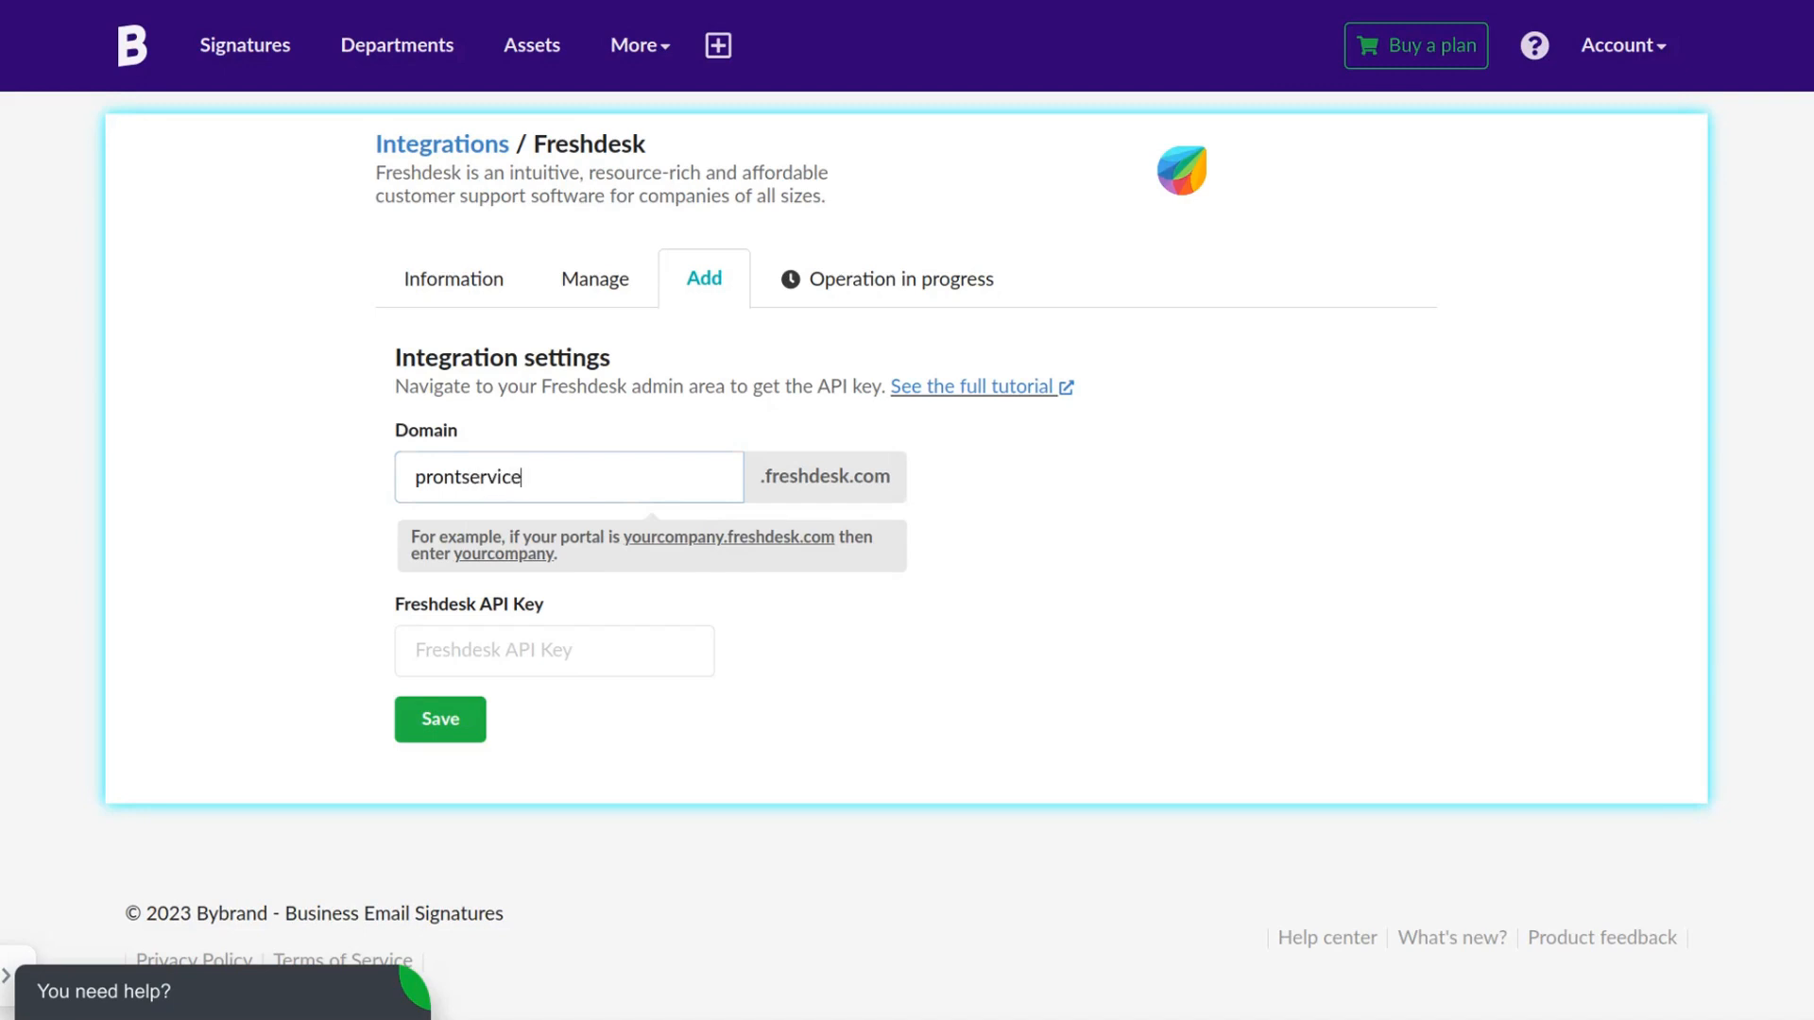
left_click(542, 661)
key("ctrl+v")
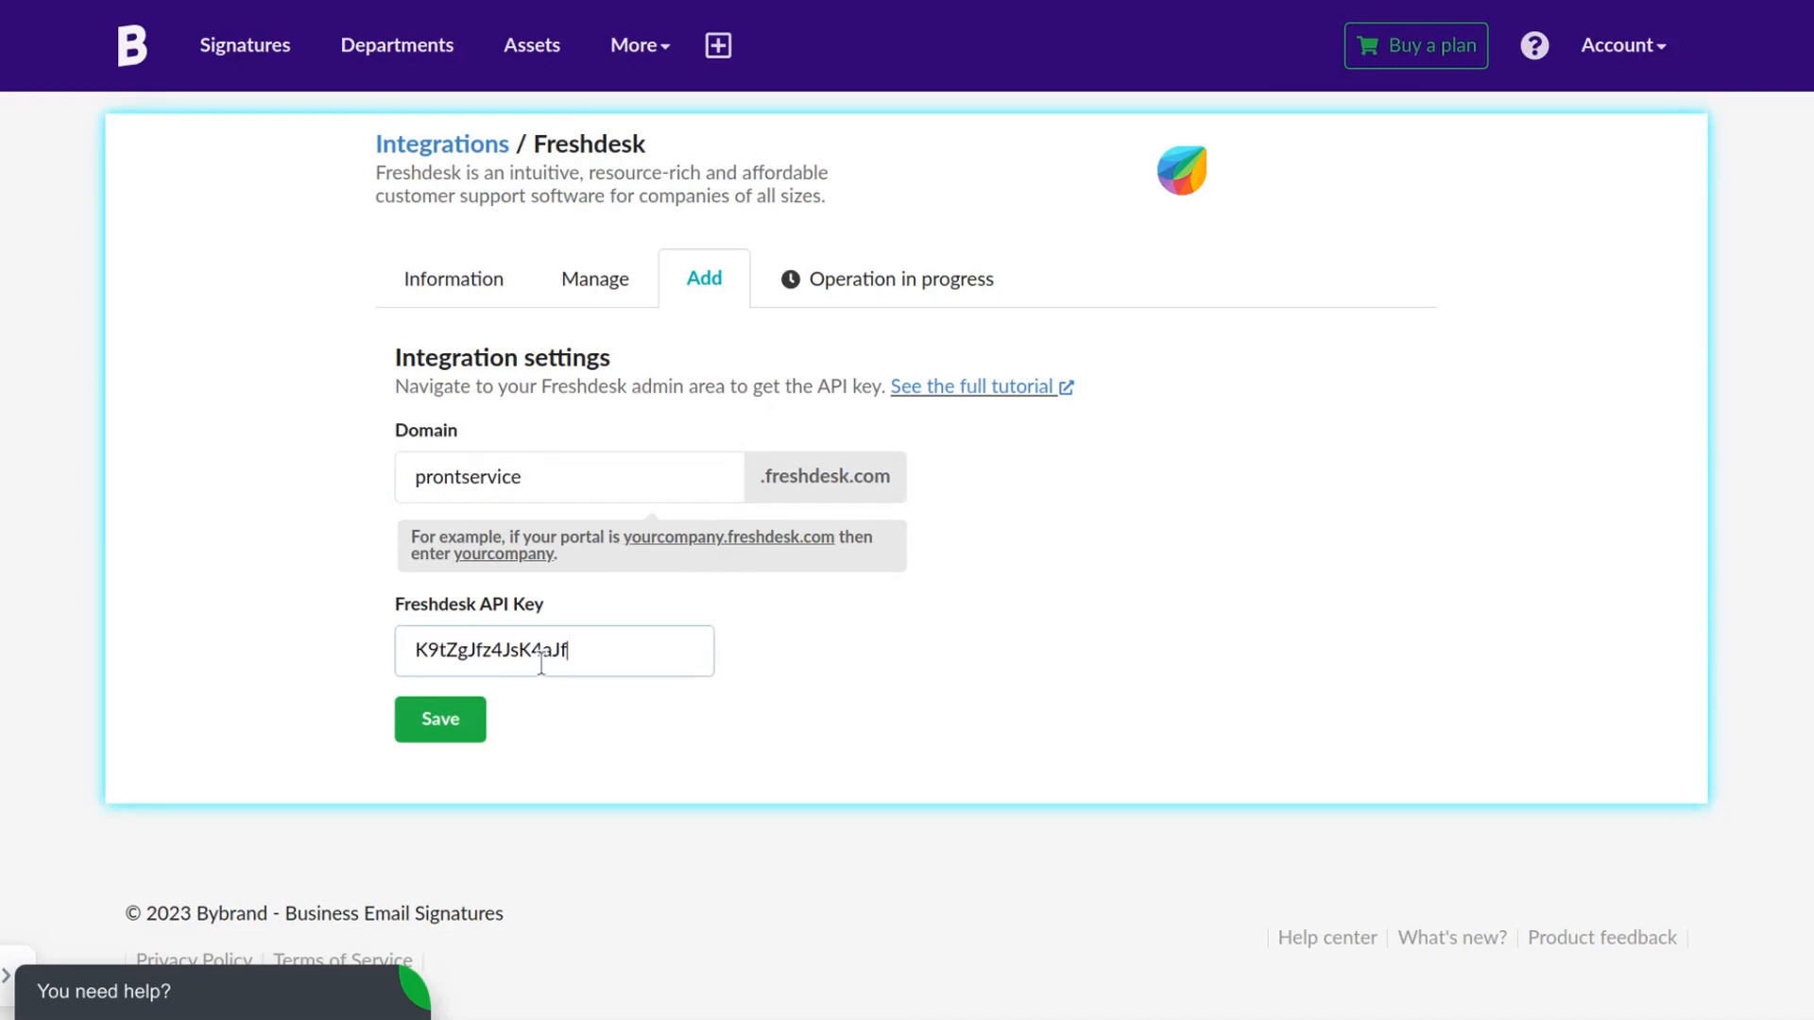
left_click(428, 732)
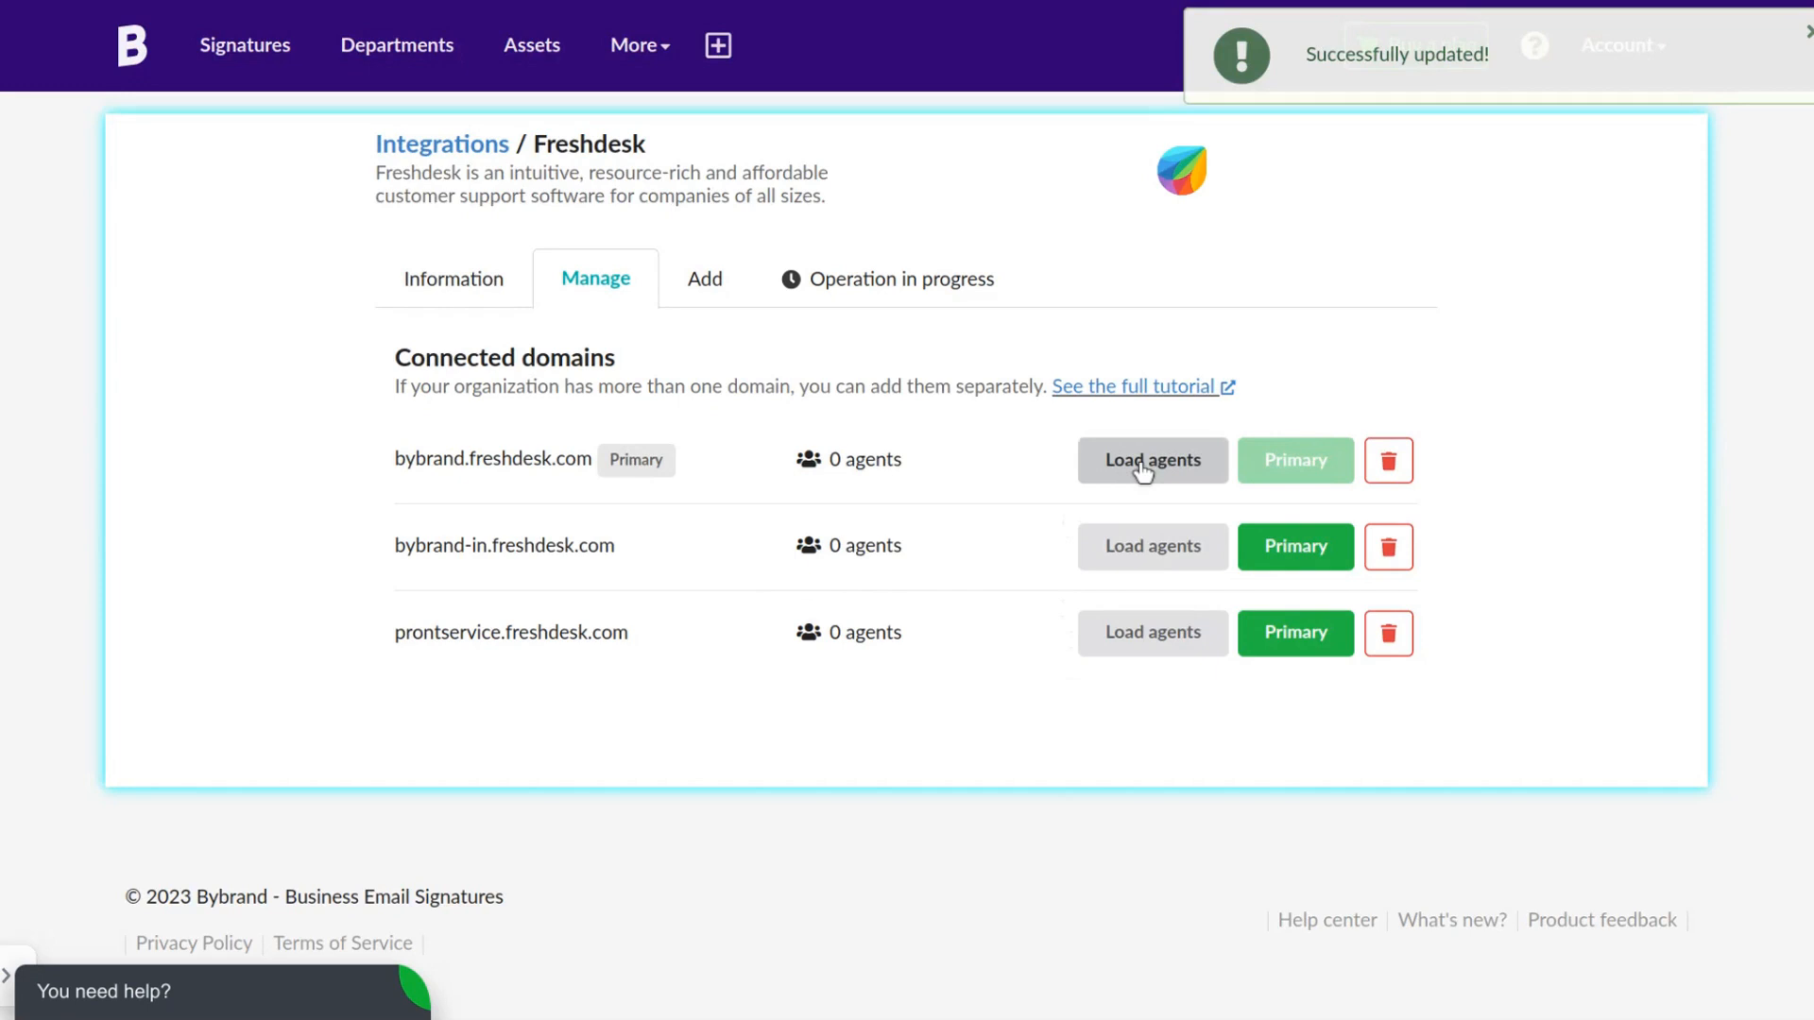
left_click(1295, 546)
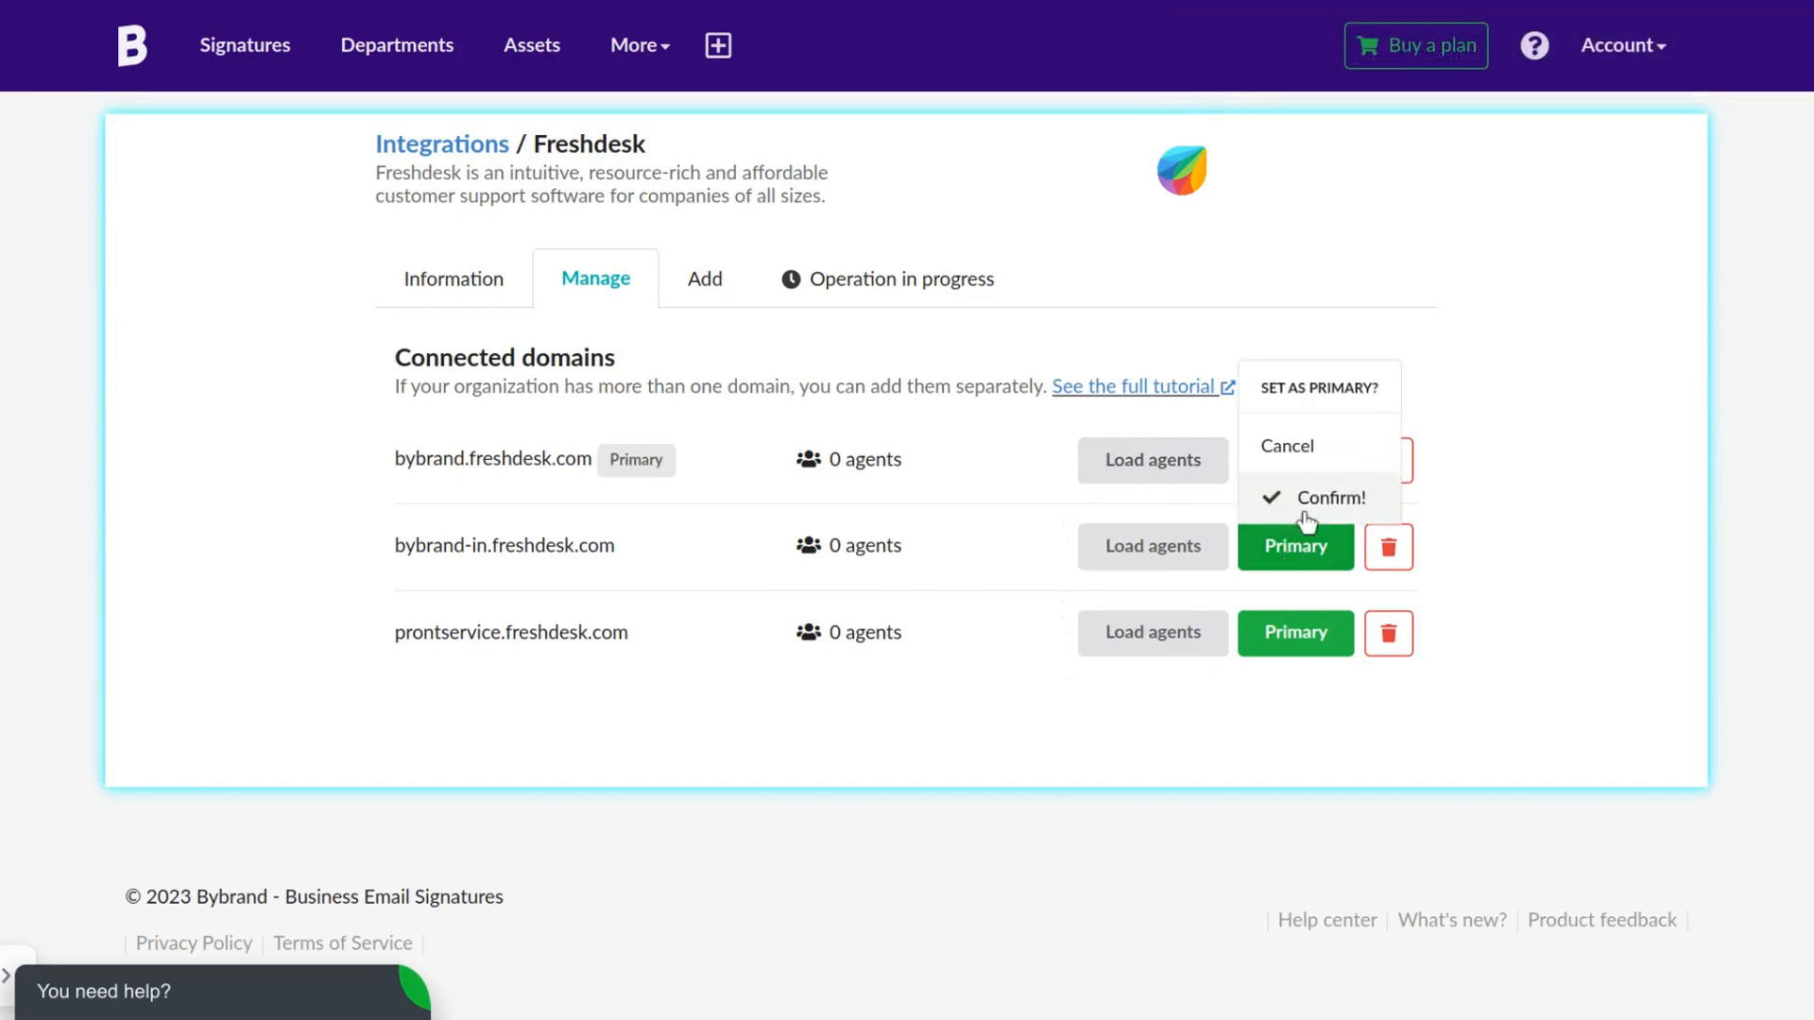
left_click(1295, 458)
left_click(1290, 635)
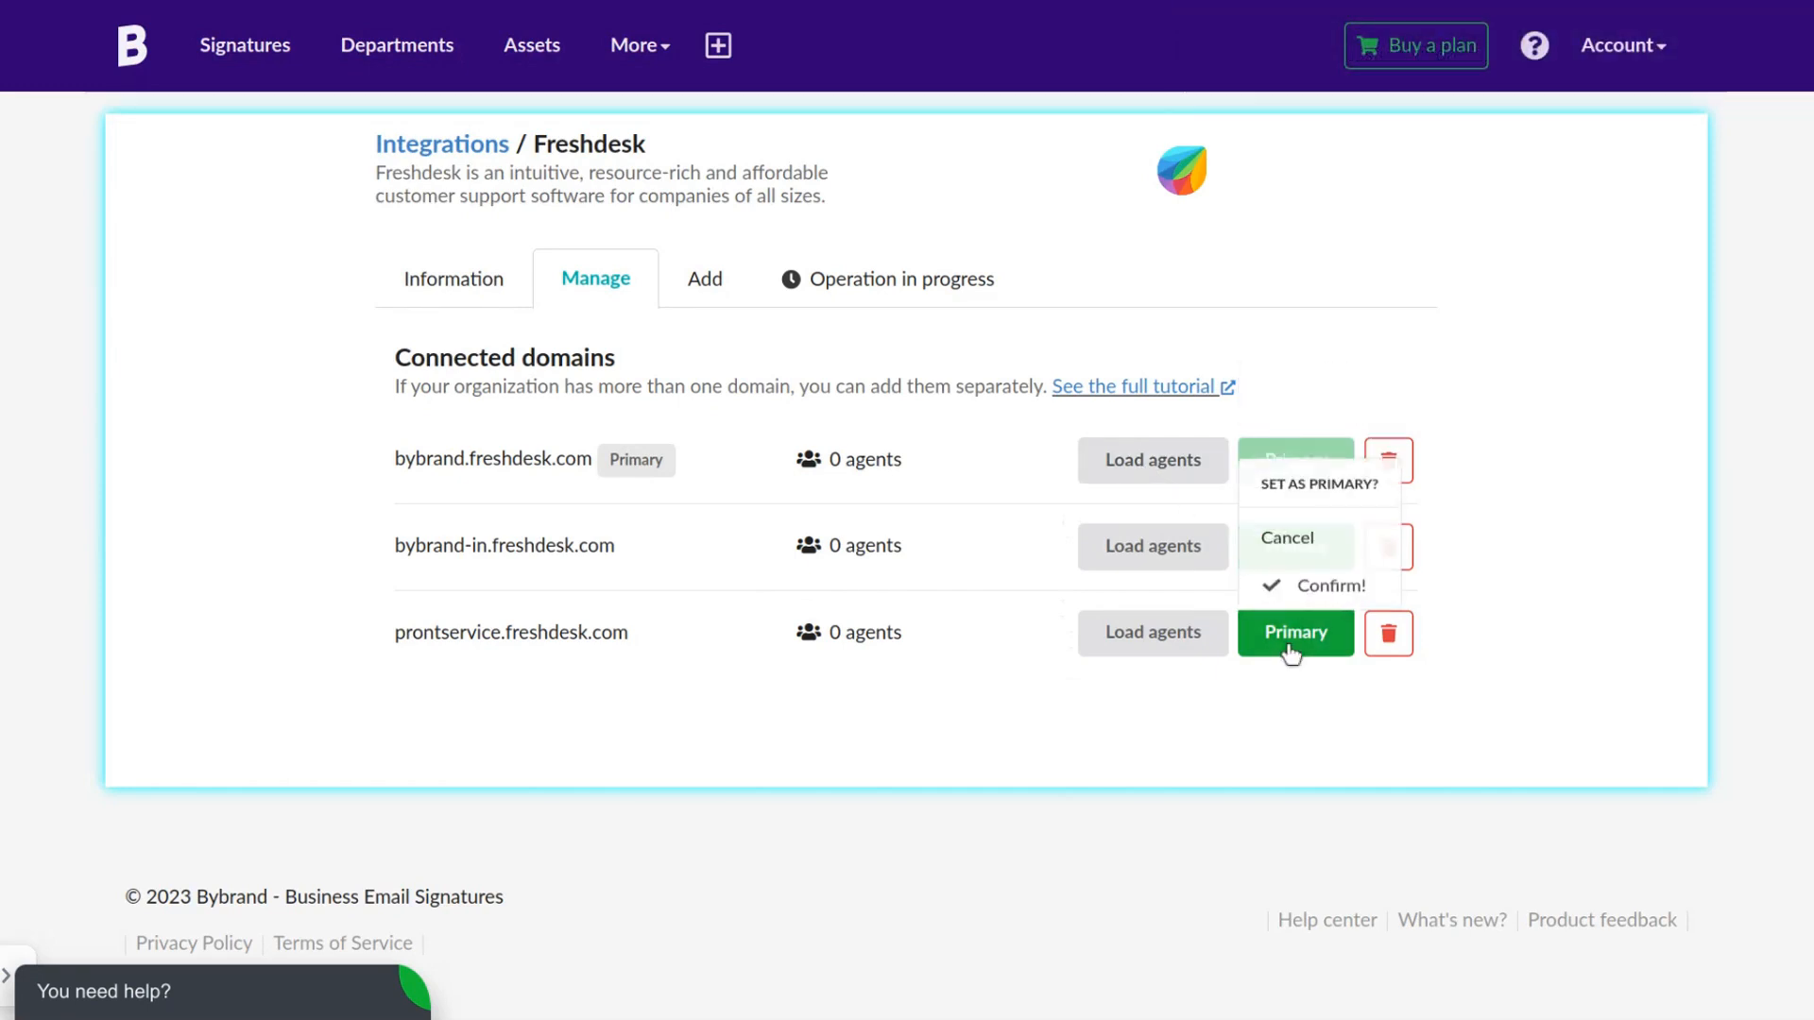
left_click(1288, 535)
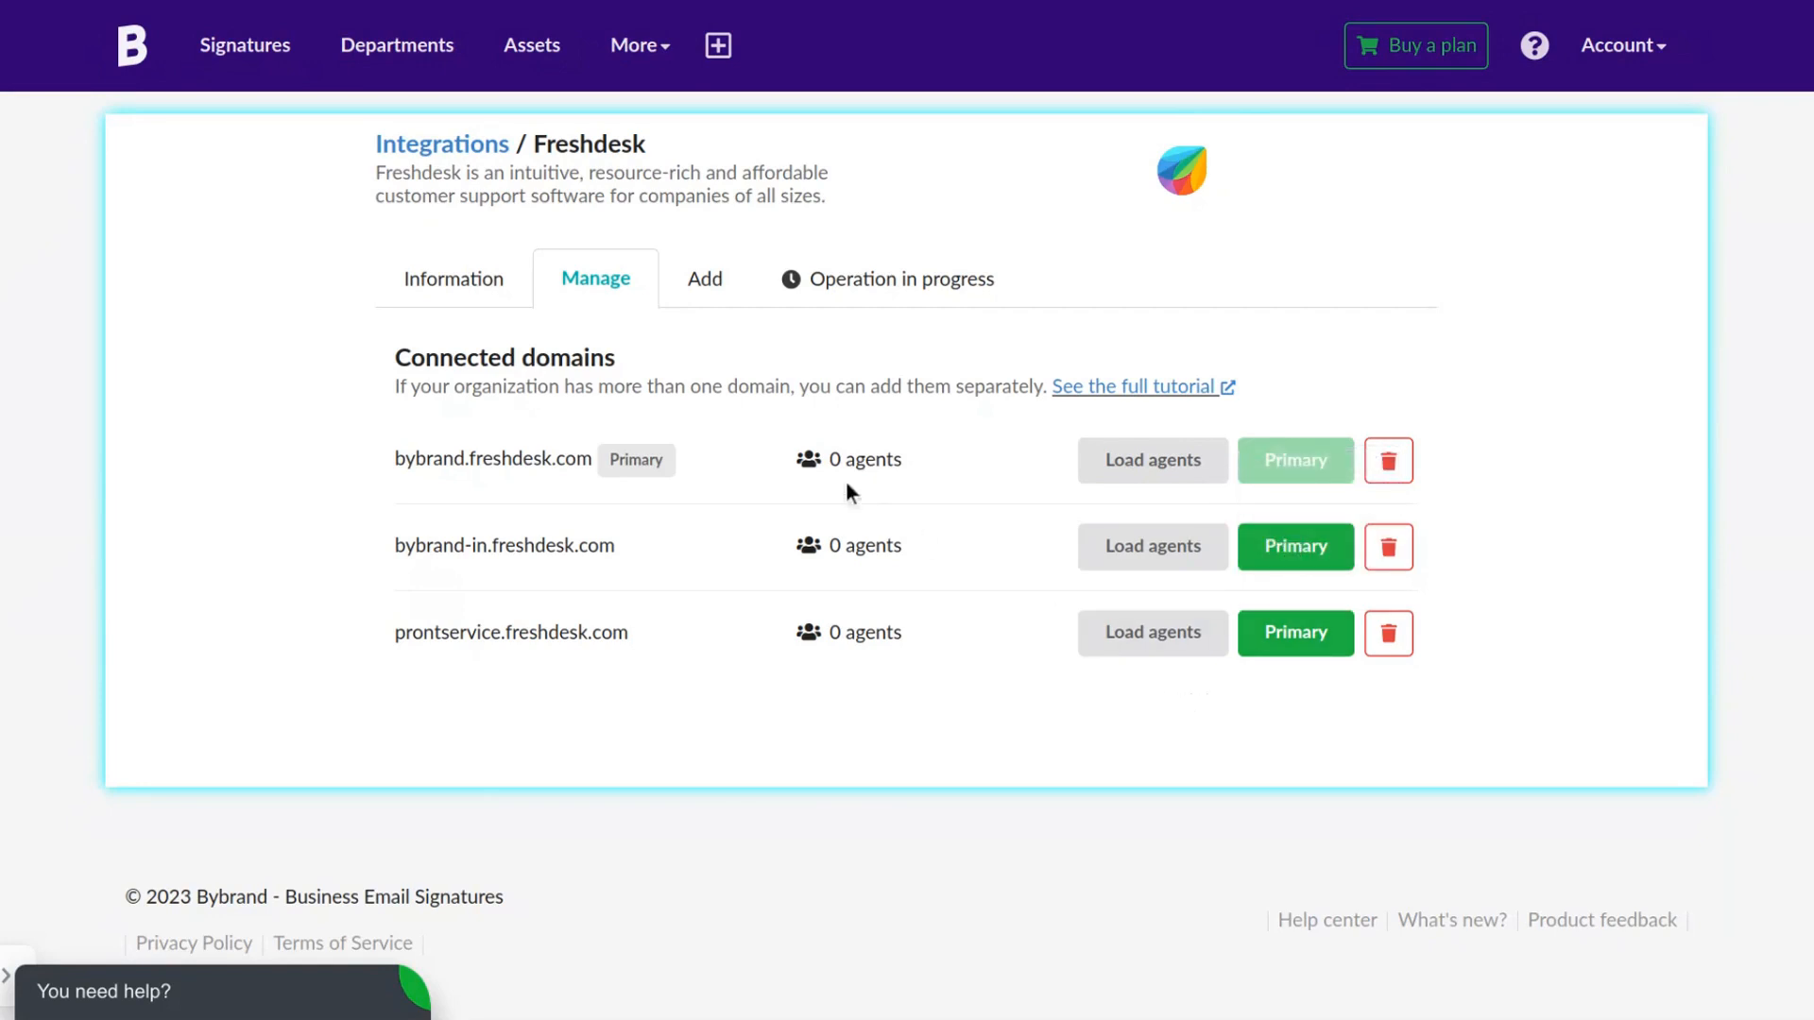
- Load the Fulltime agents of bybrand.freshdesk.com, check the operation's progress and return to the connected domains
left_click(1148, 462)
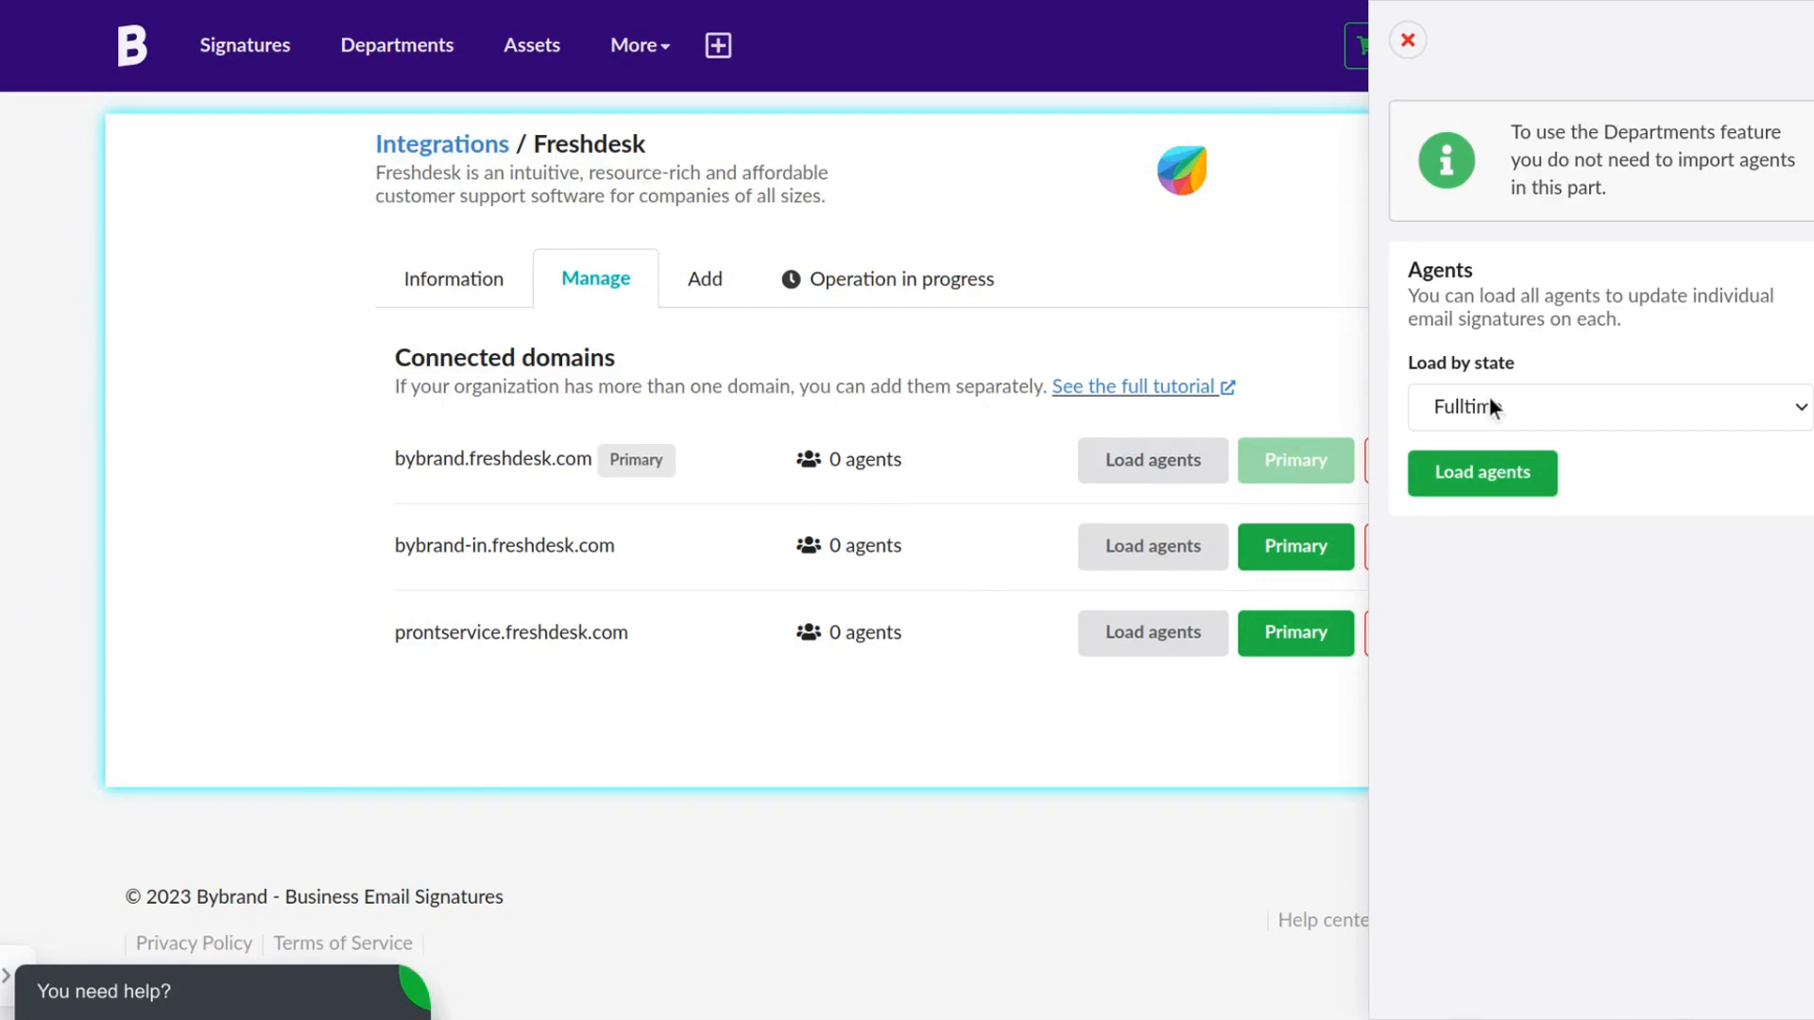
left_click(1476, 484)
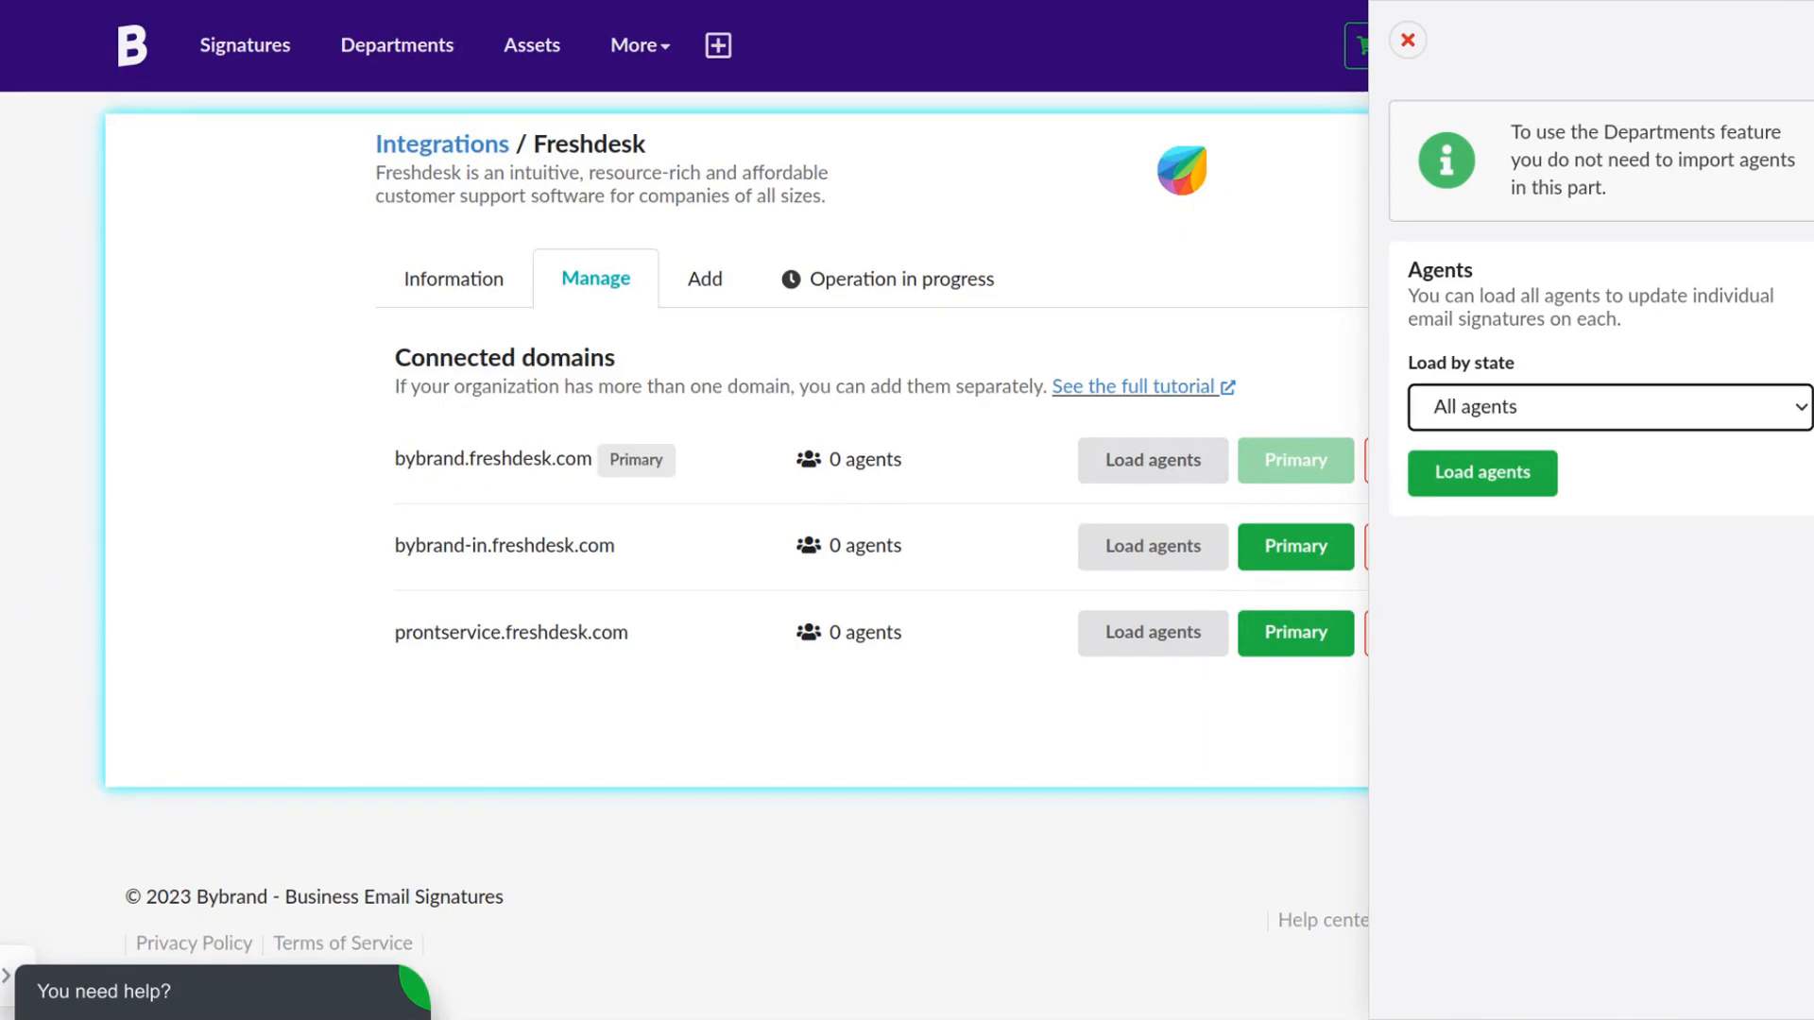
left_click(1470, 417)
left_click(1516, 465)
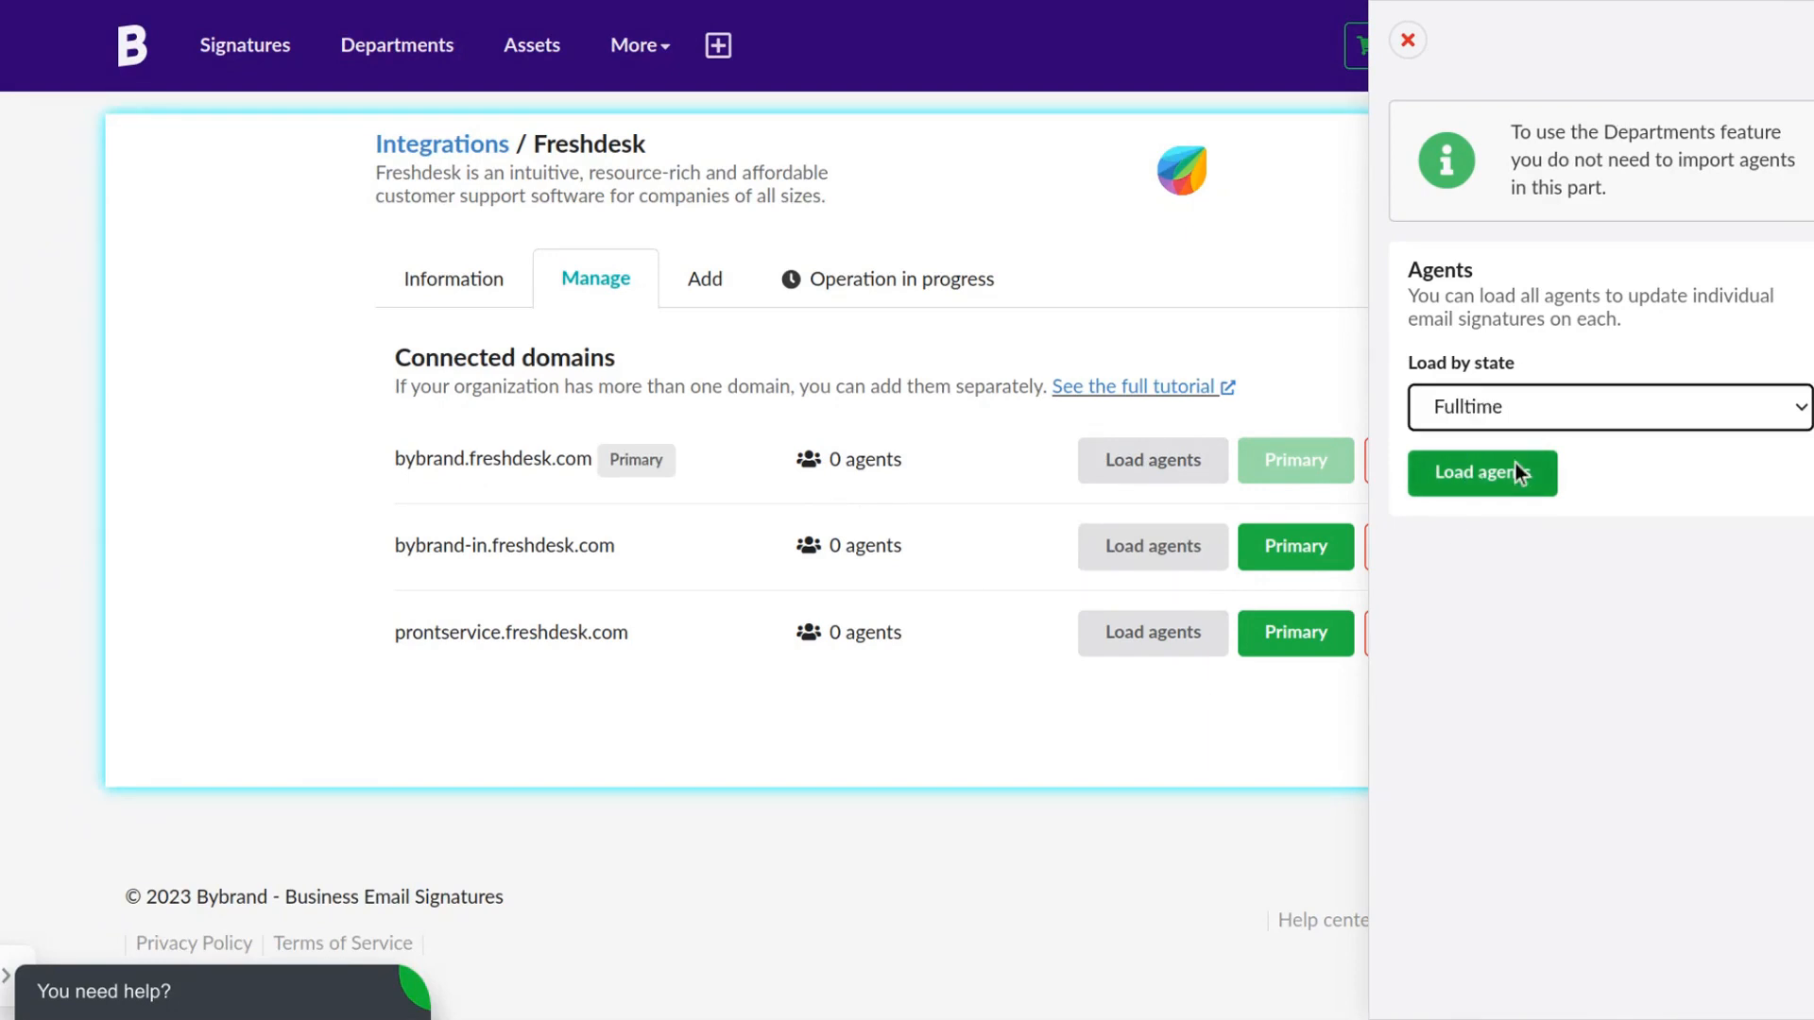
left_click(1465, 478)
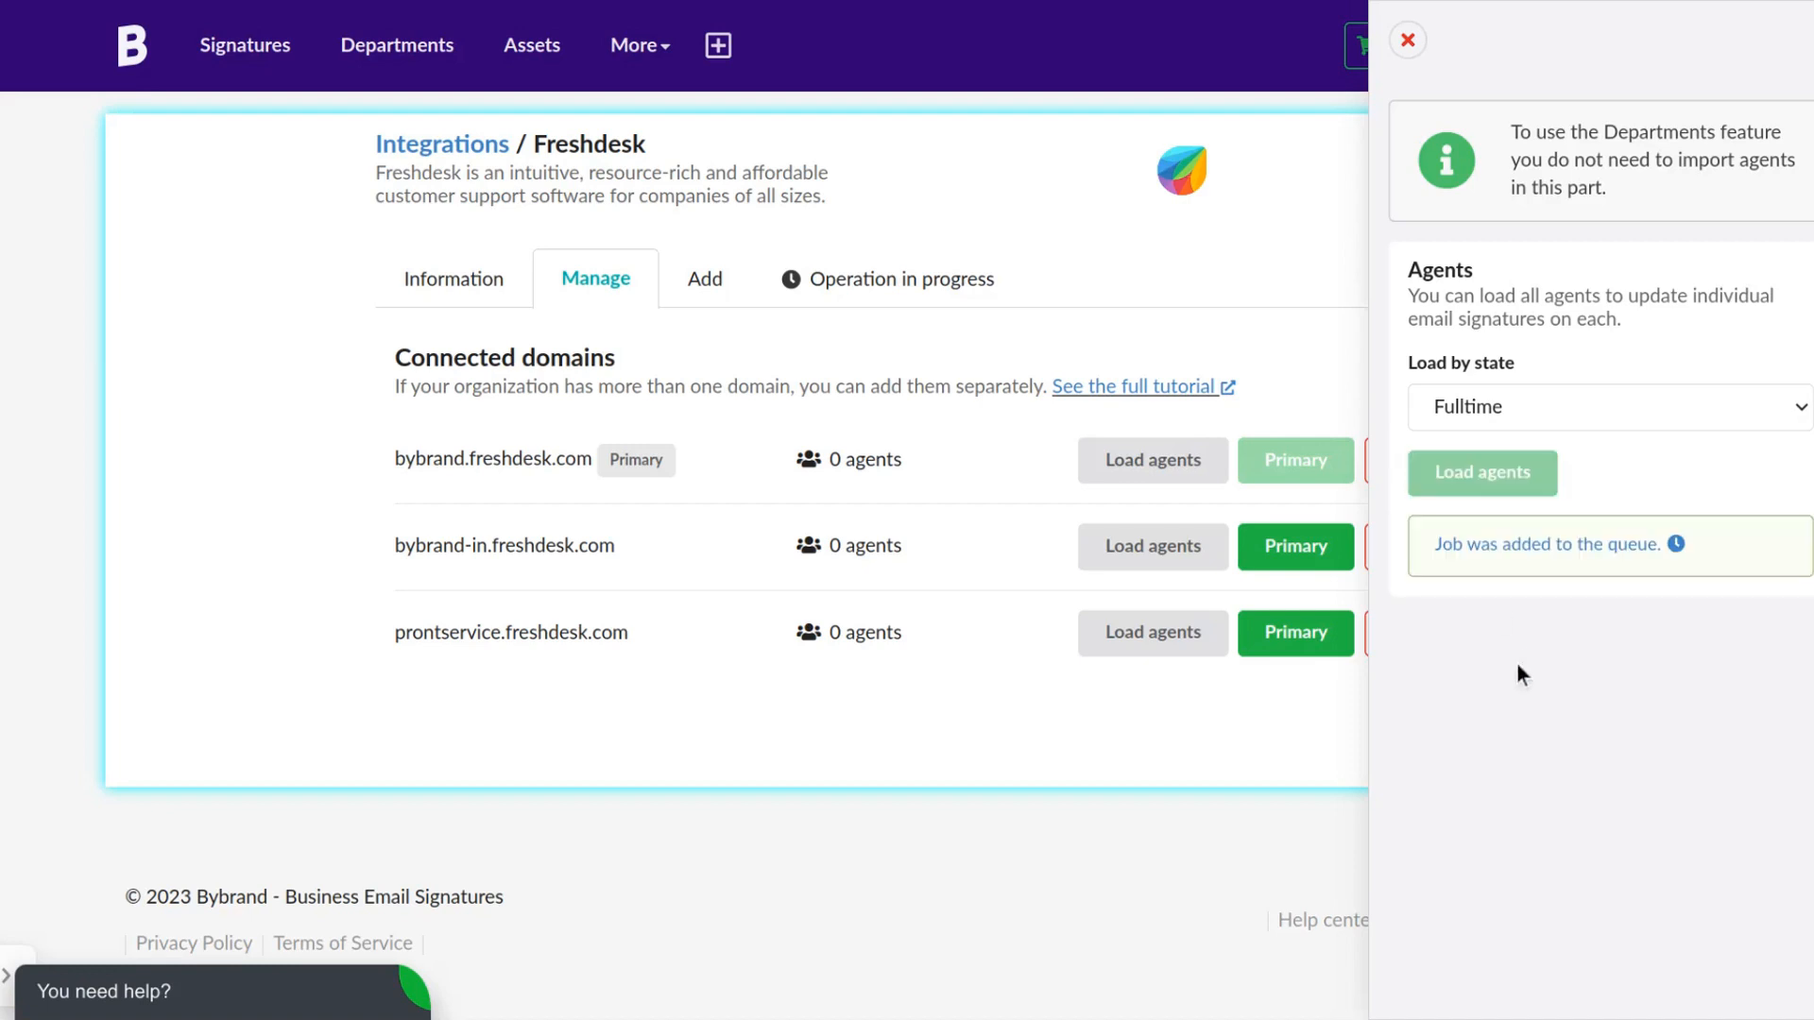
left_click(1565, 548)
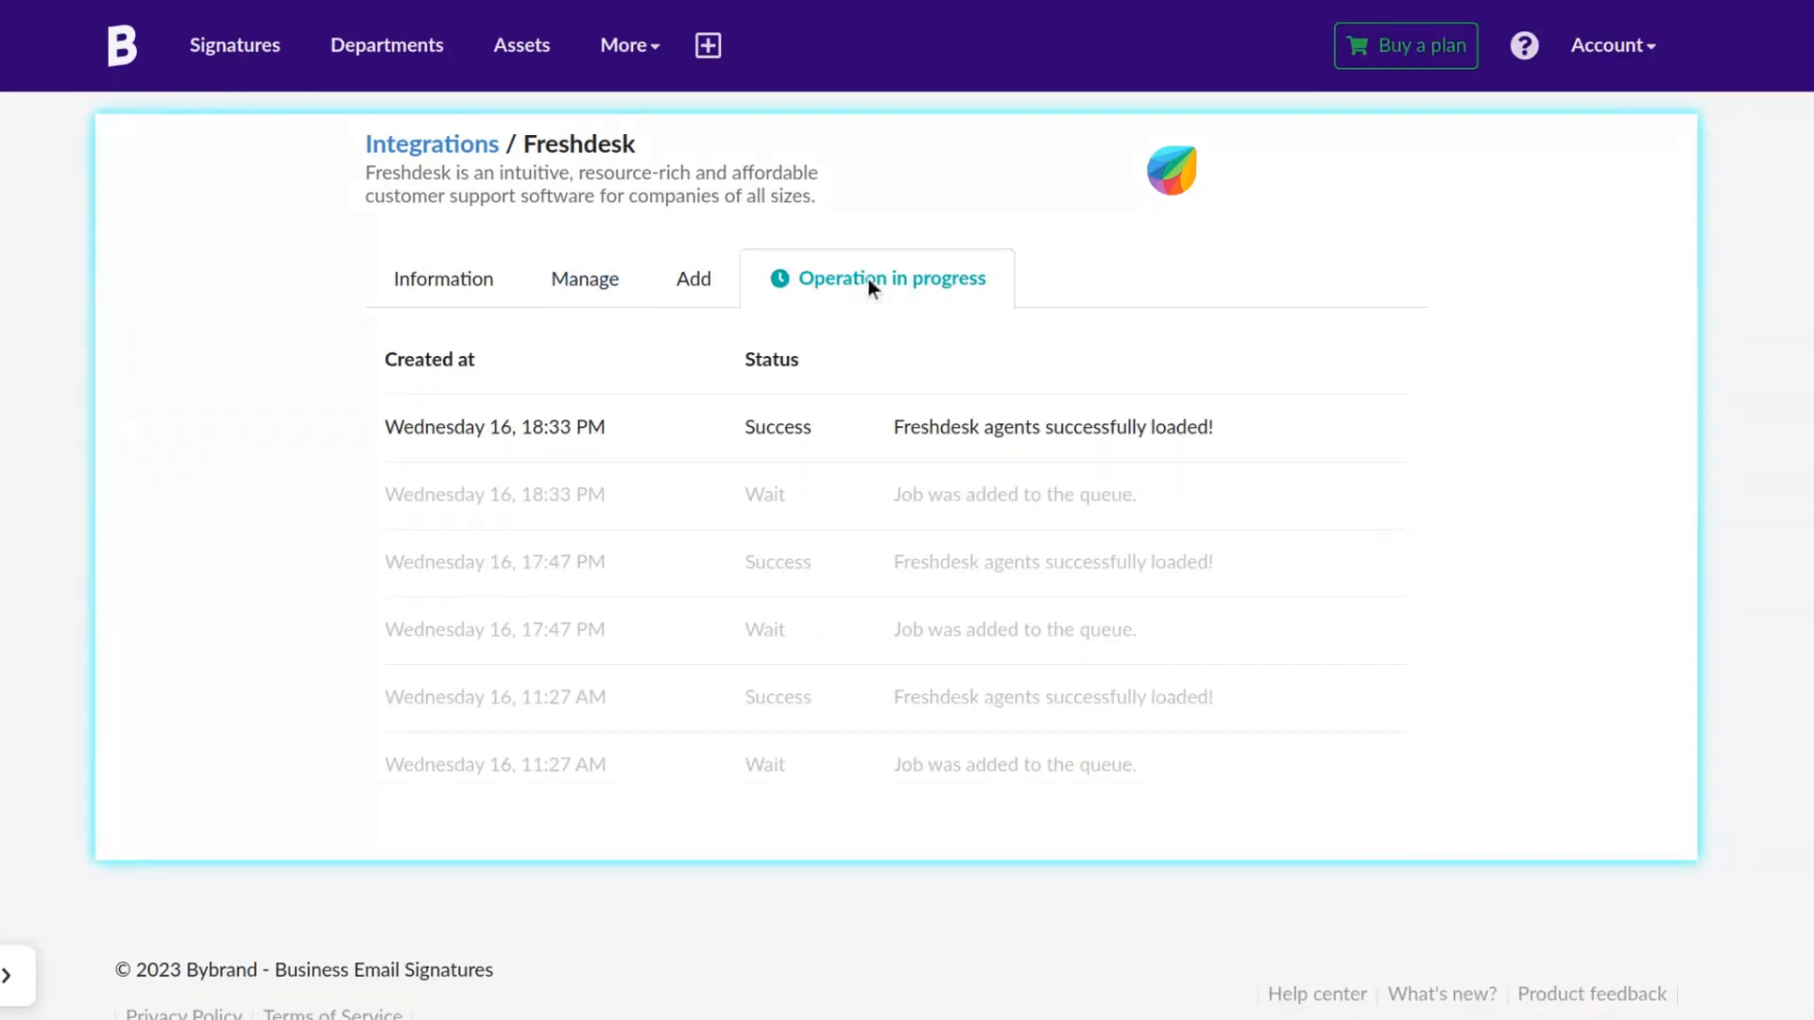
left_click(606, 296)
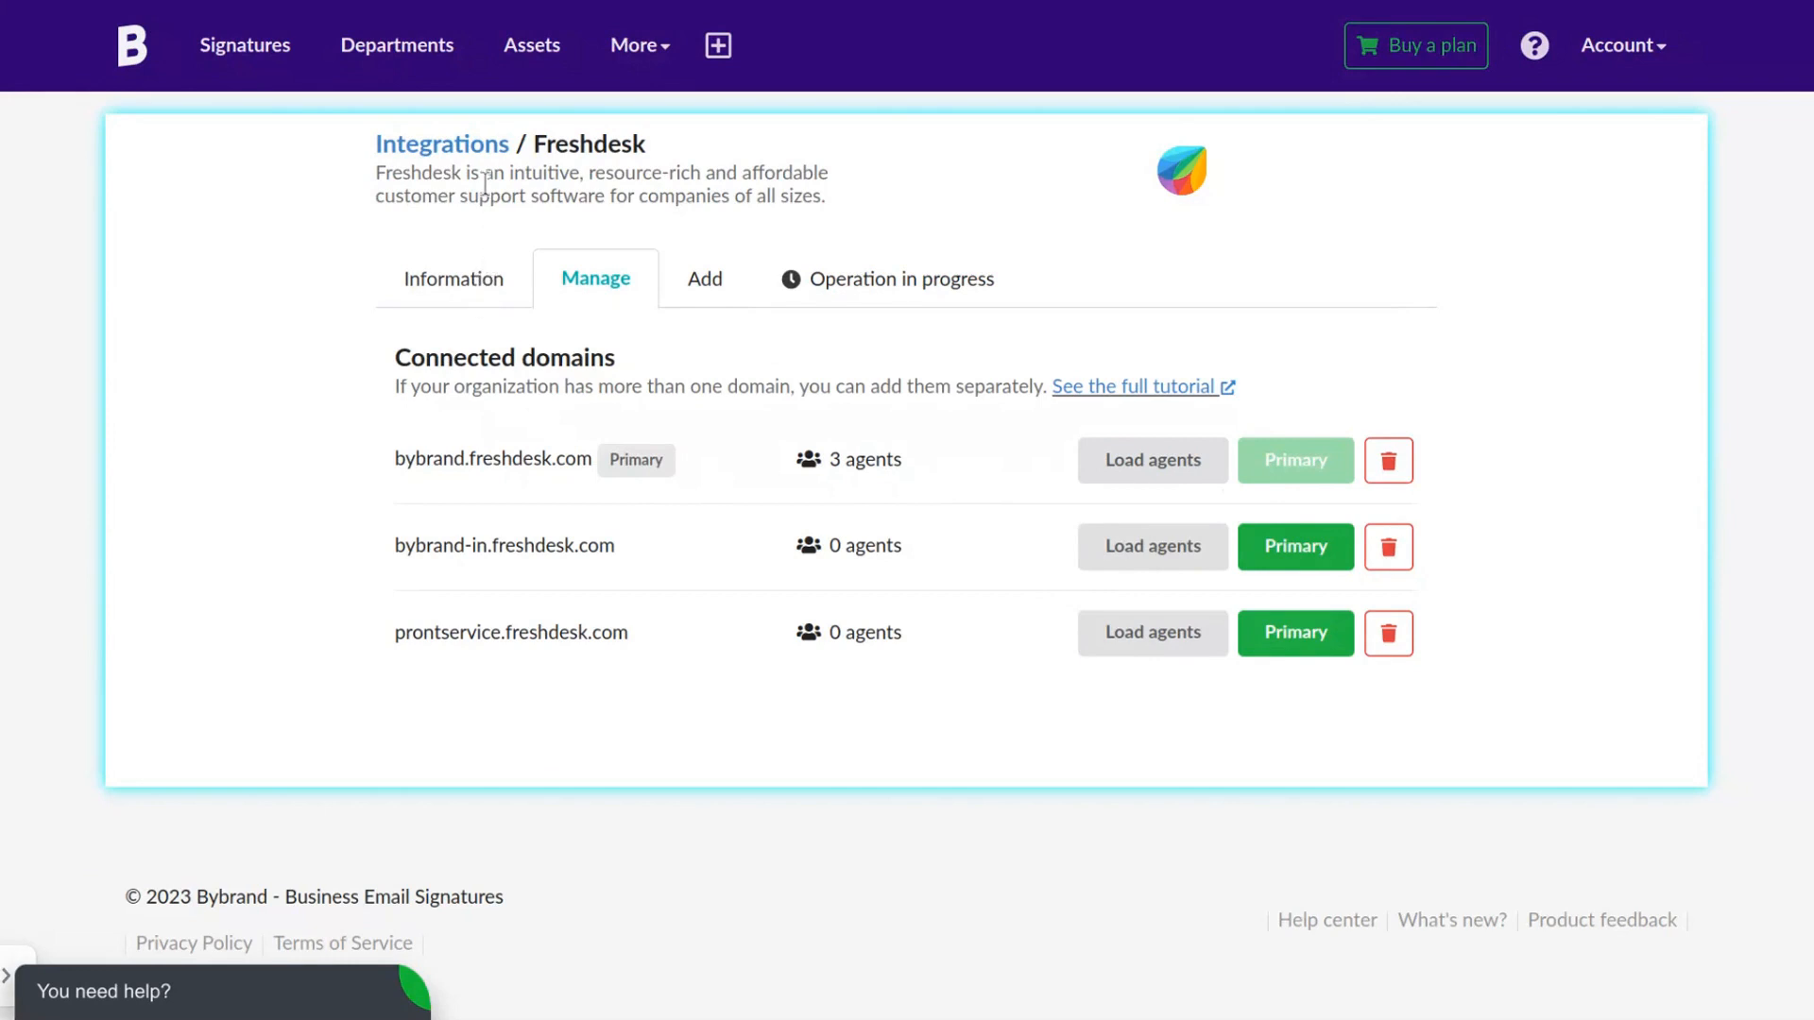
left_click(260, 60)
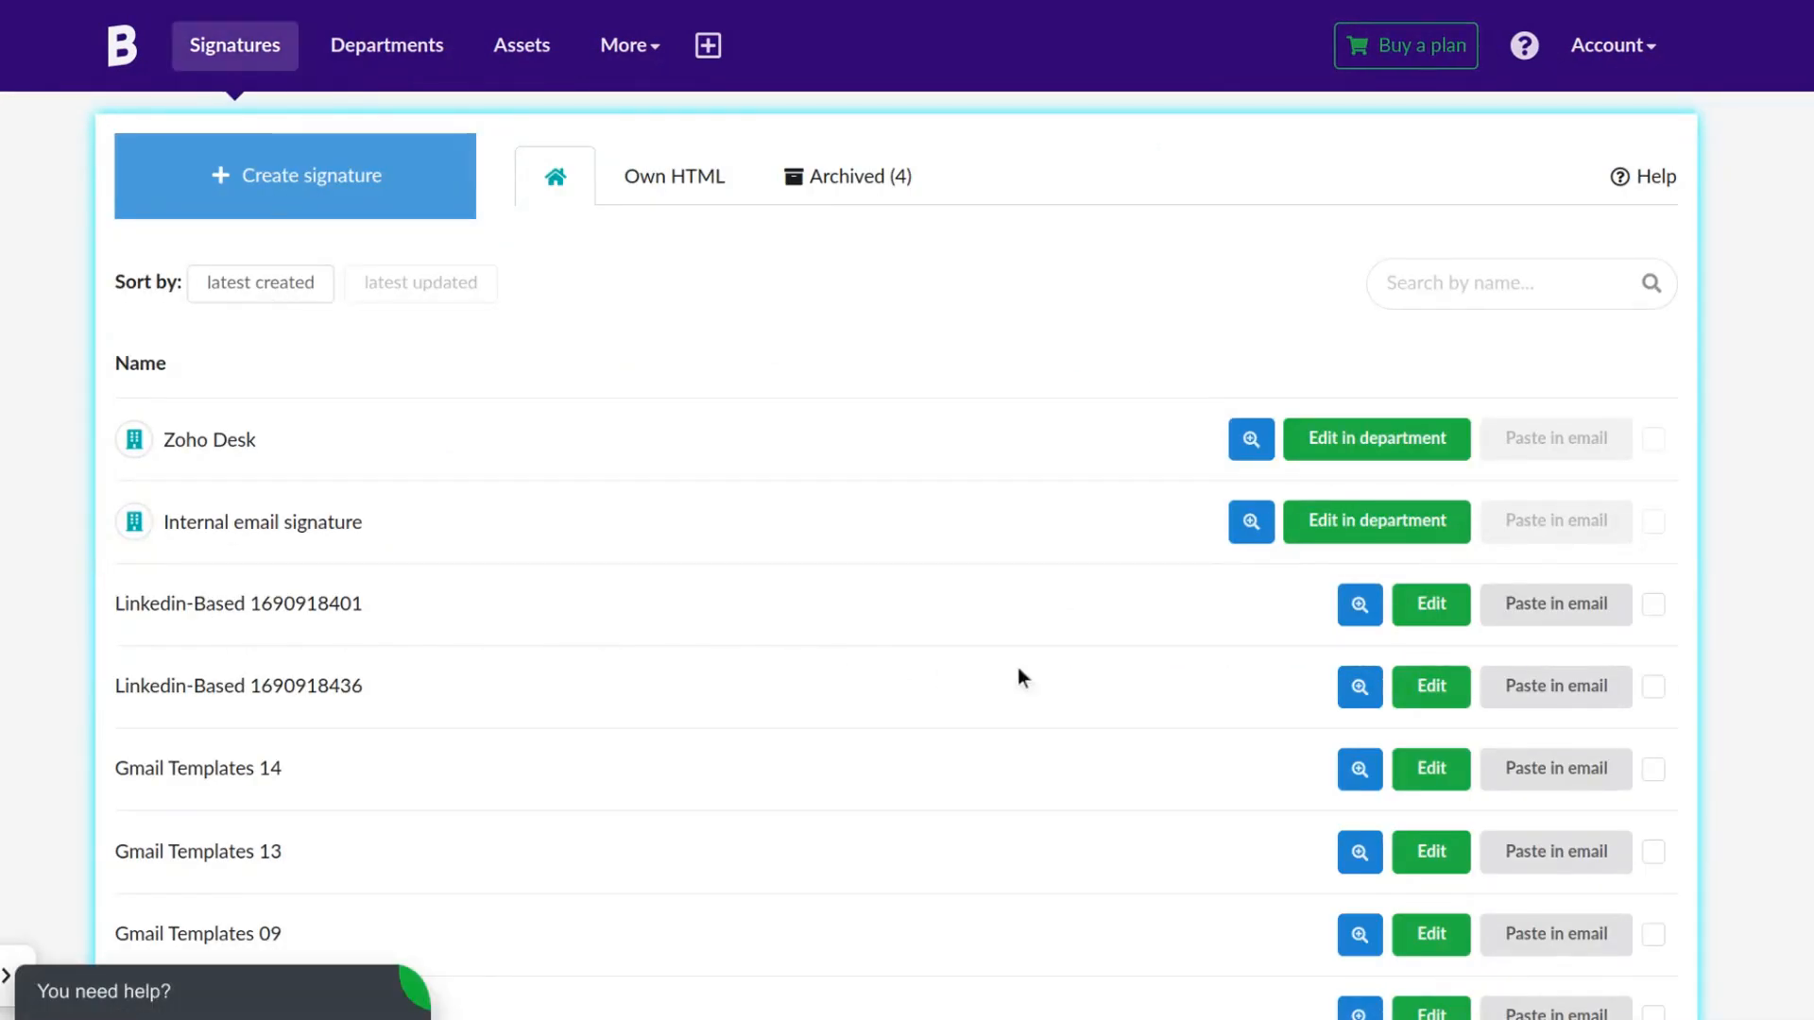
left_click(1358, 605)
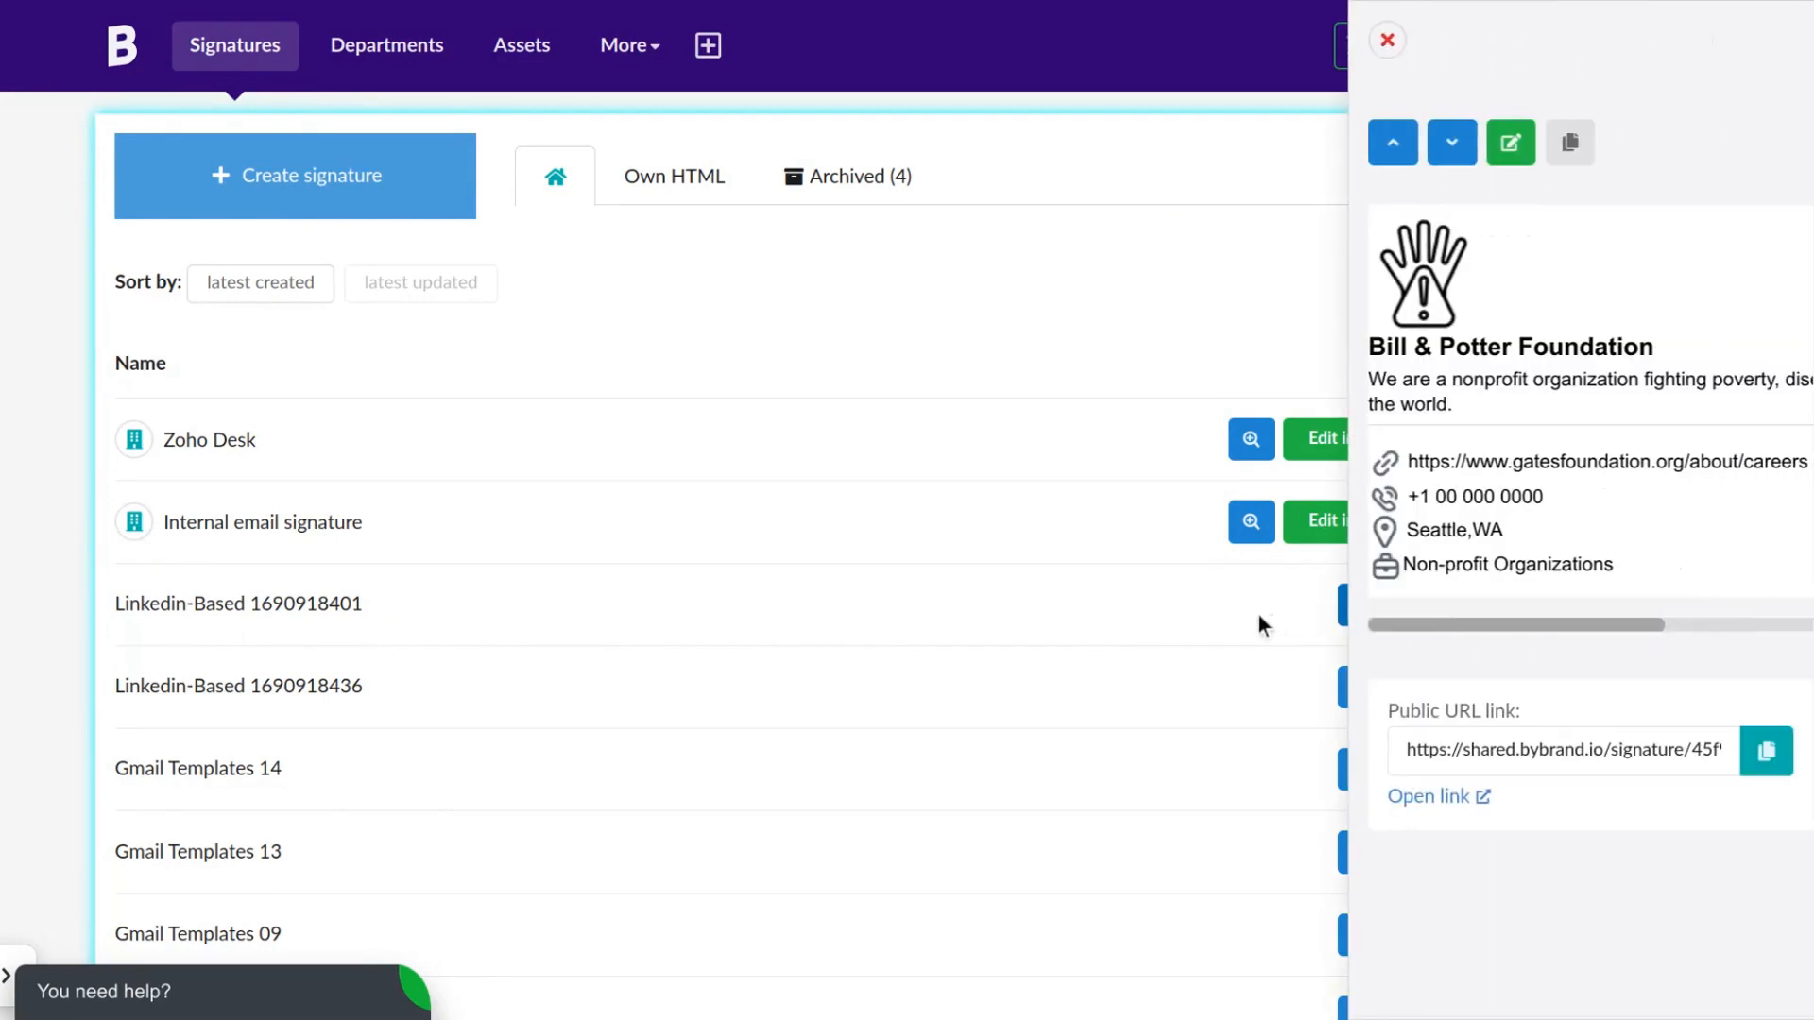
left_click(1260, 617)
left_click(1516, 617)
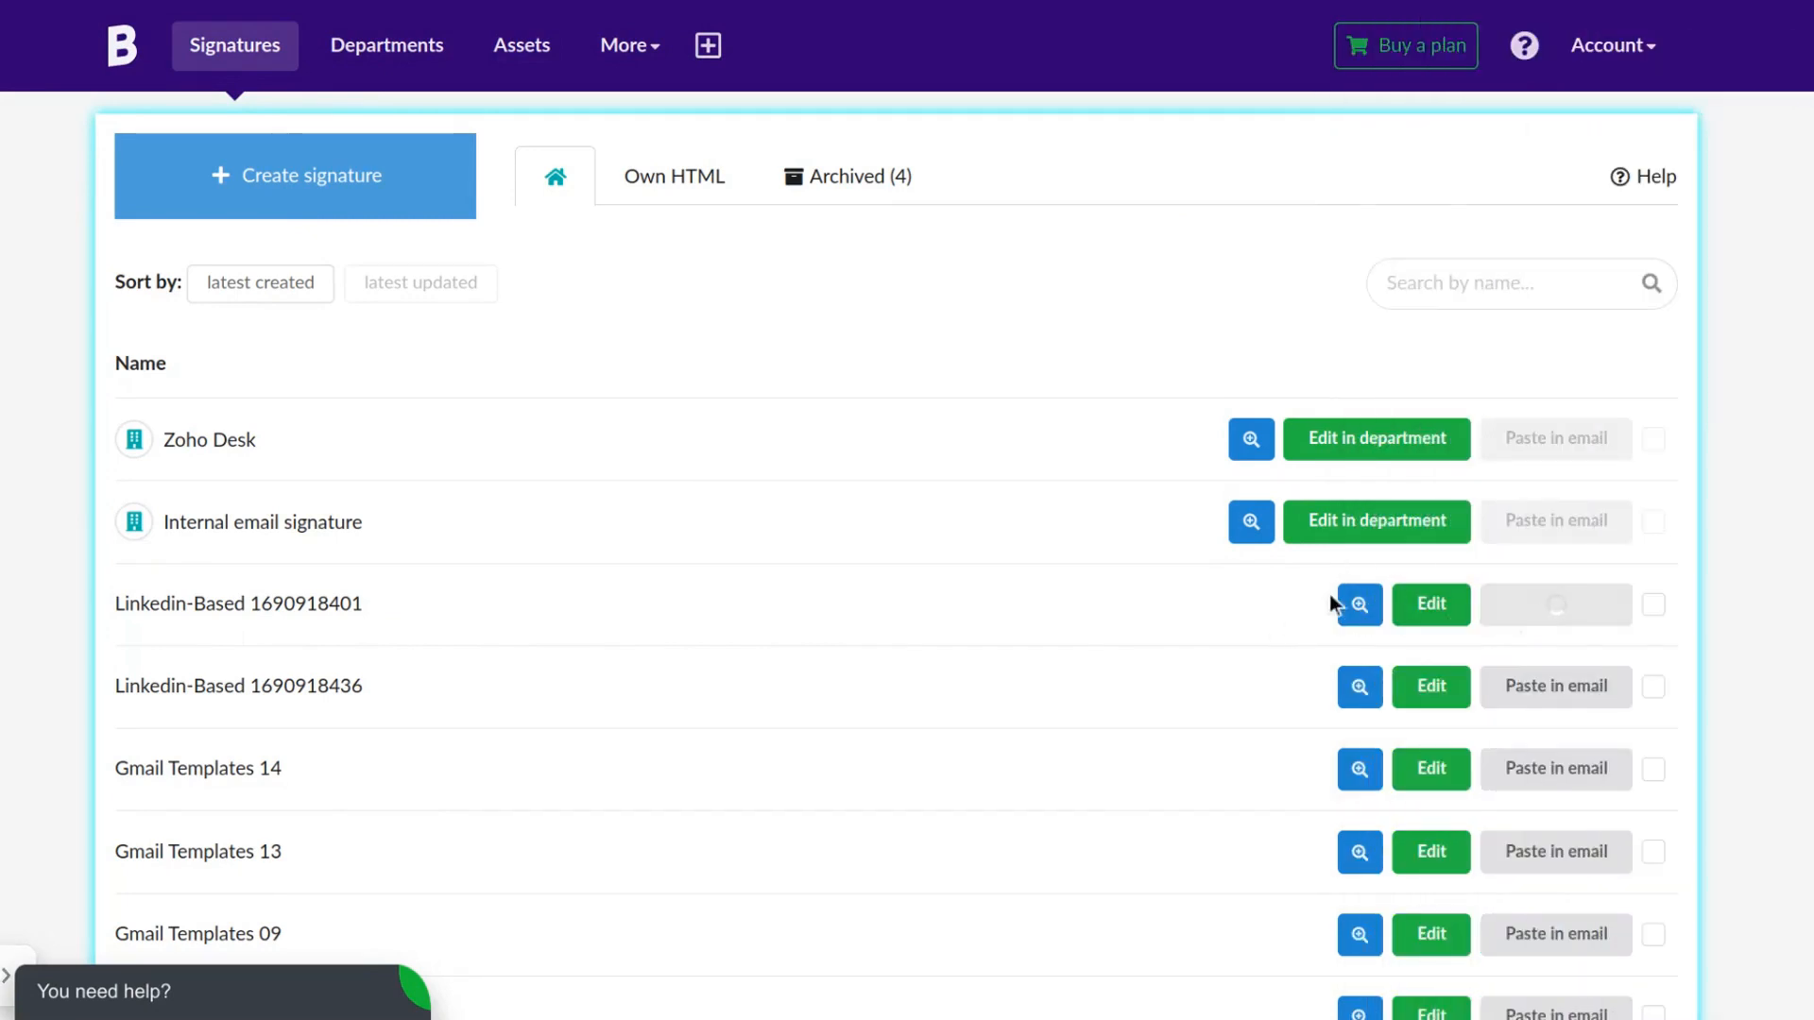
- Update the first connected agent's Freshdesk signature with this email signature through the Freshdesk integration
scroll(852, 446, "down", 1)
left_click(286, 324)
left_click(274, 428)
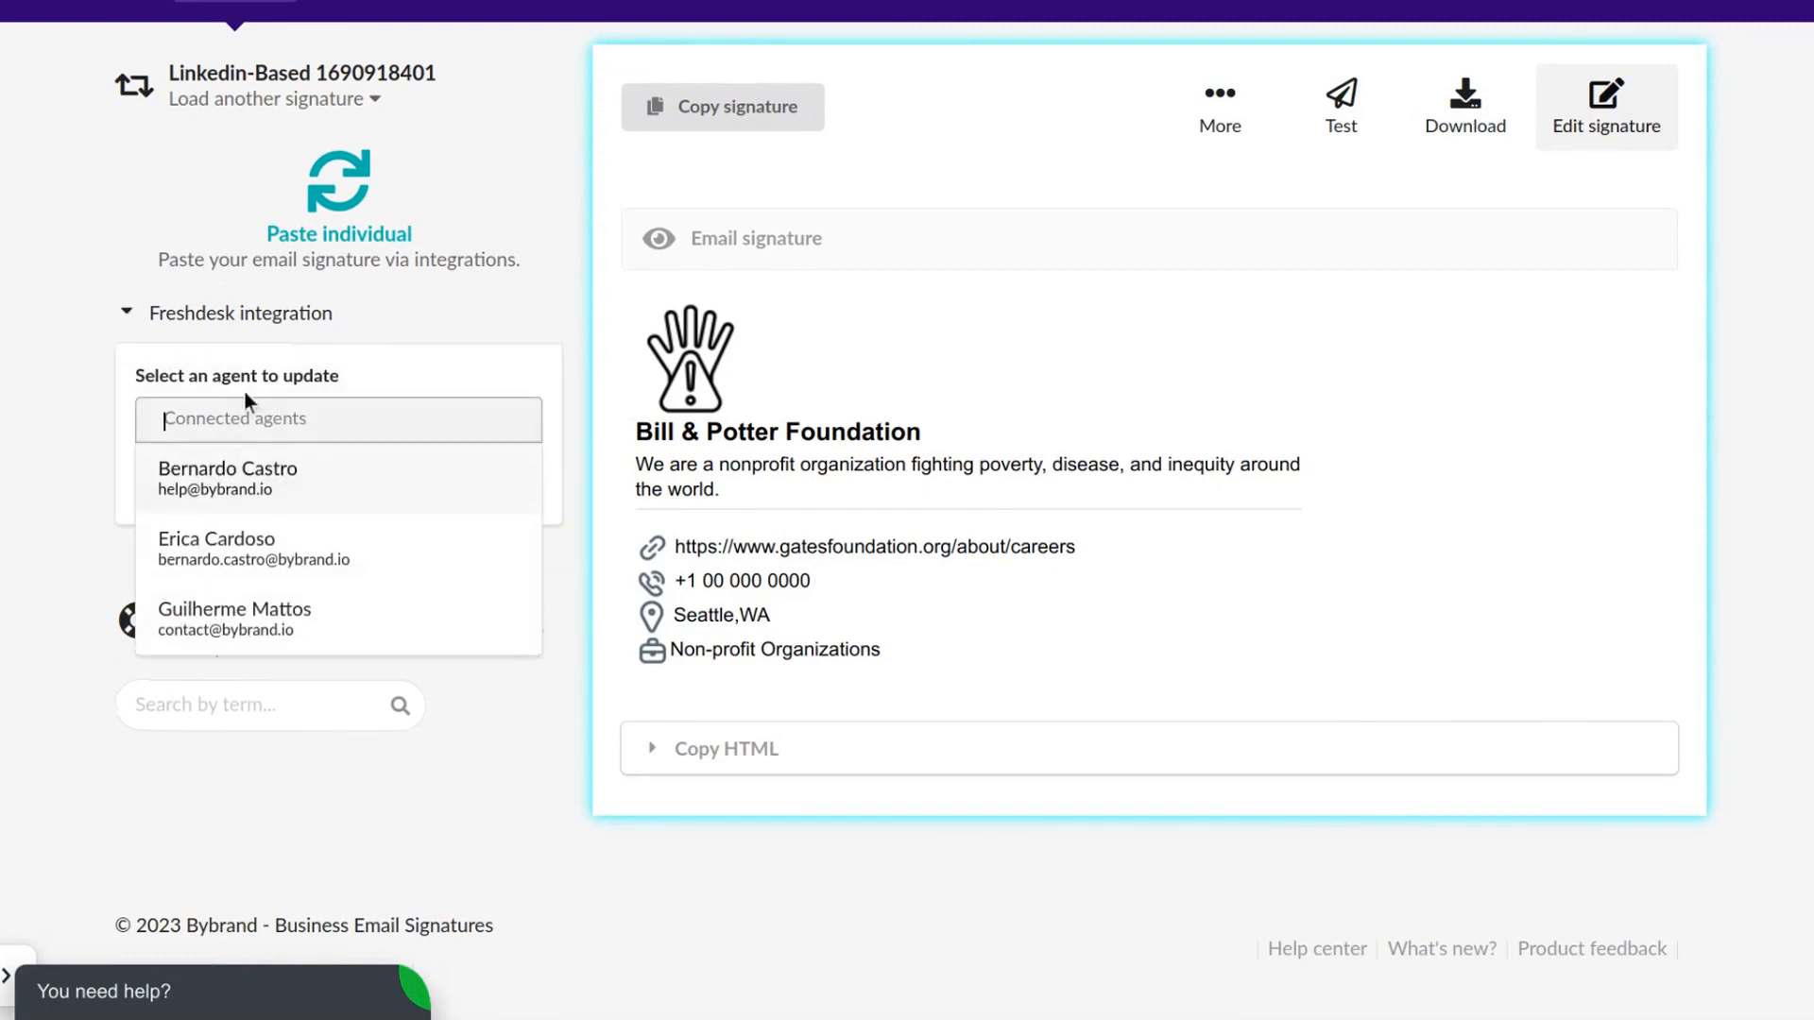
left_click(94, 483)
left_click(291, 417)
left_click(382, 480)
left_click(373, 510)
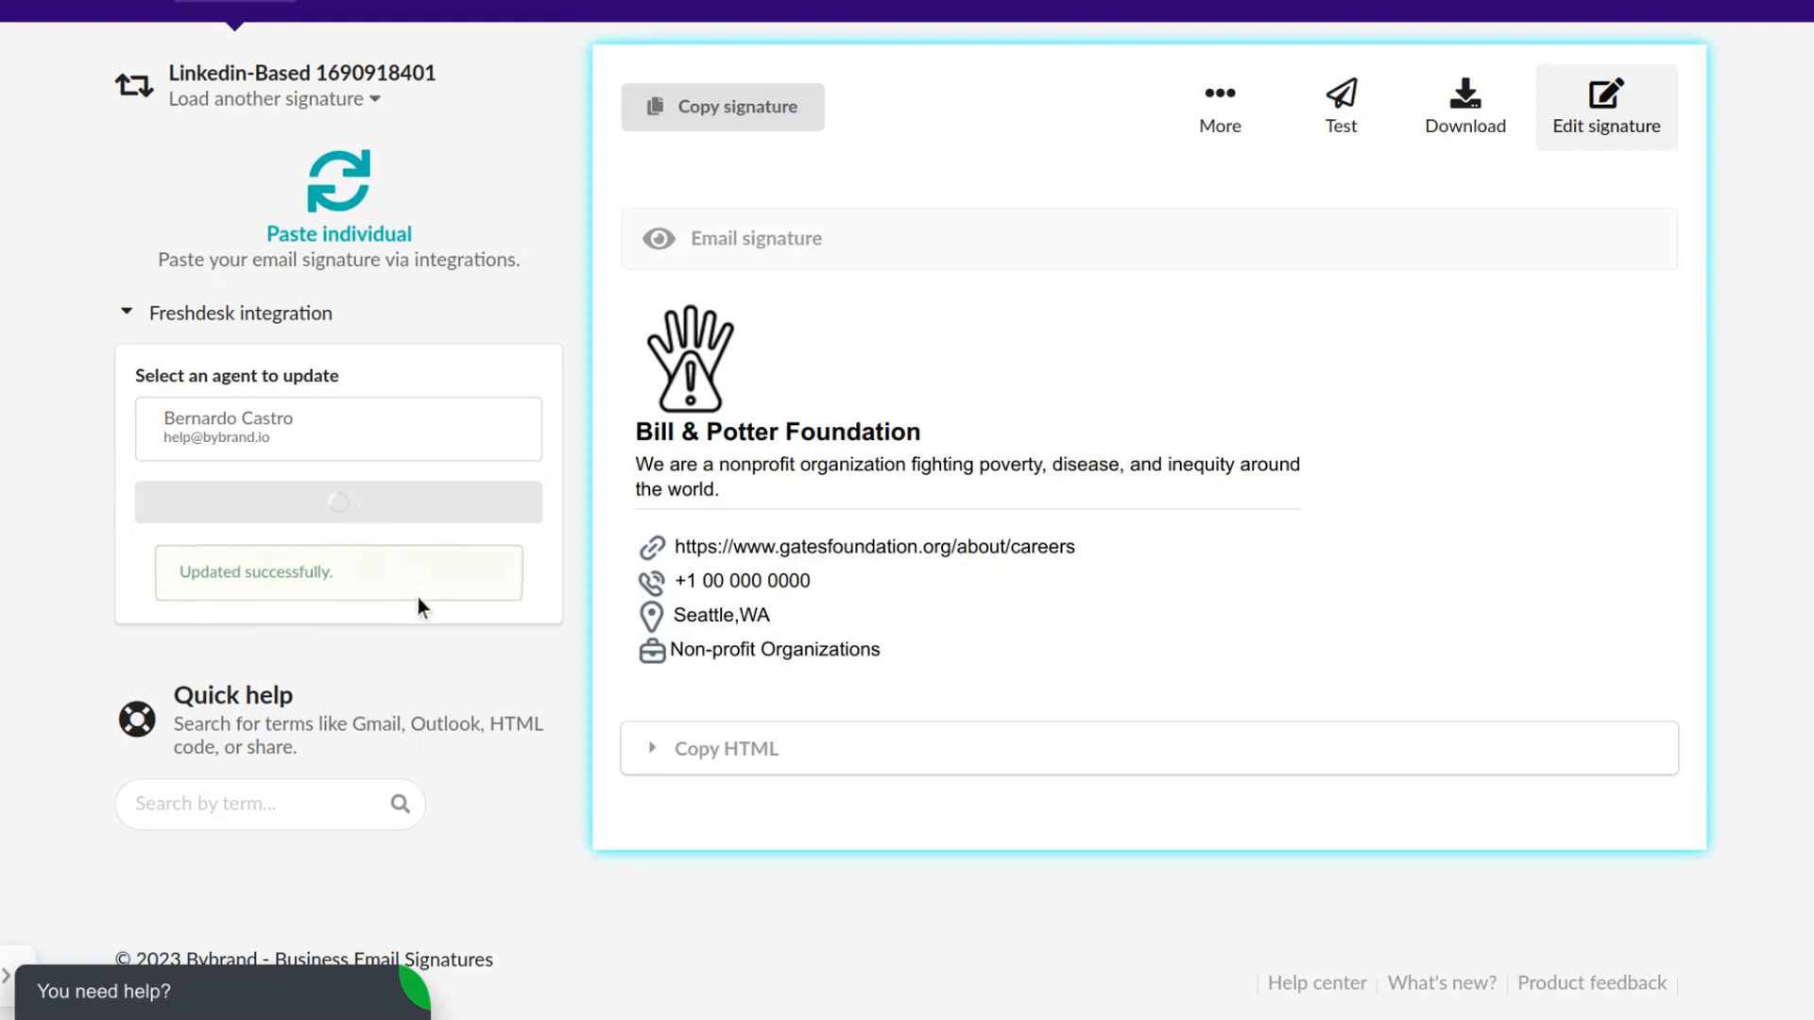
- Go back to the account's integrations overview
scroll(418, 597, "up", 1)
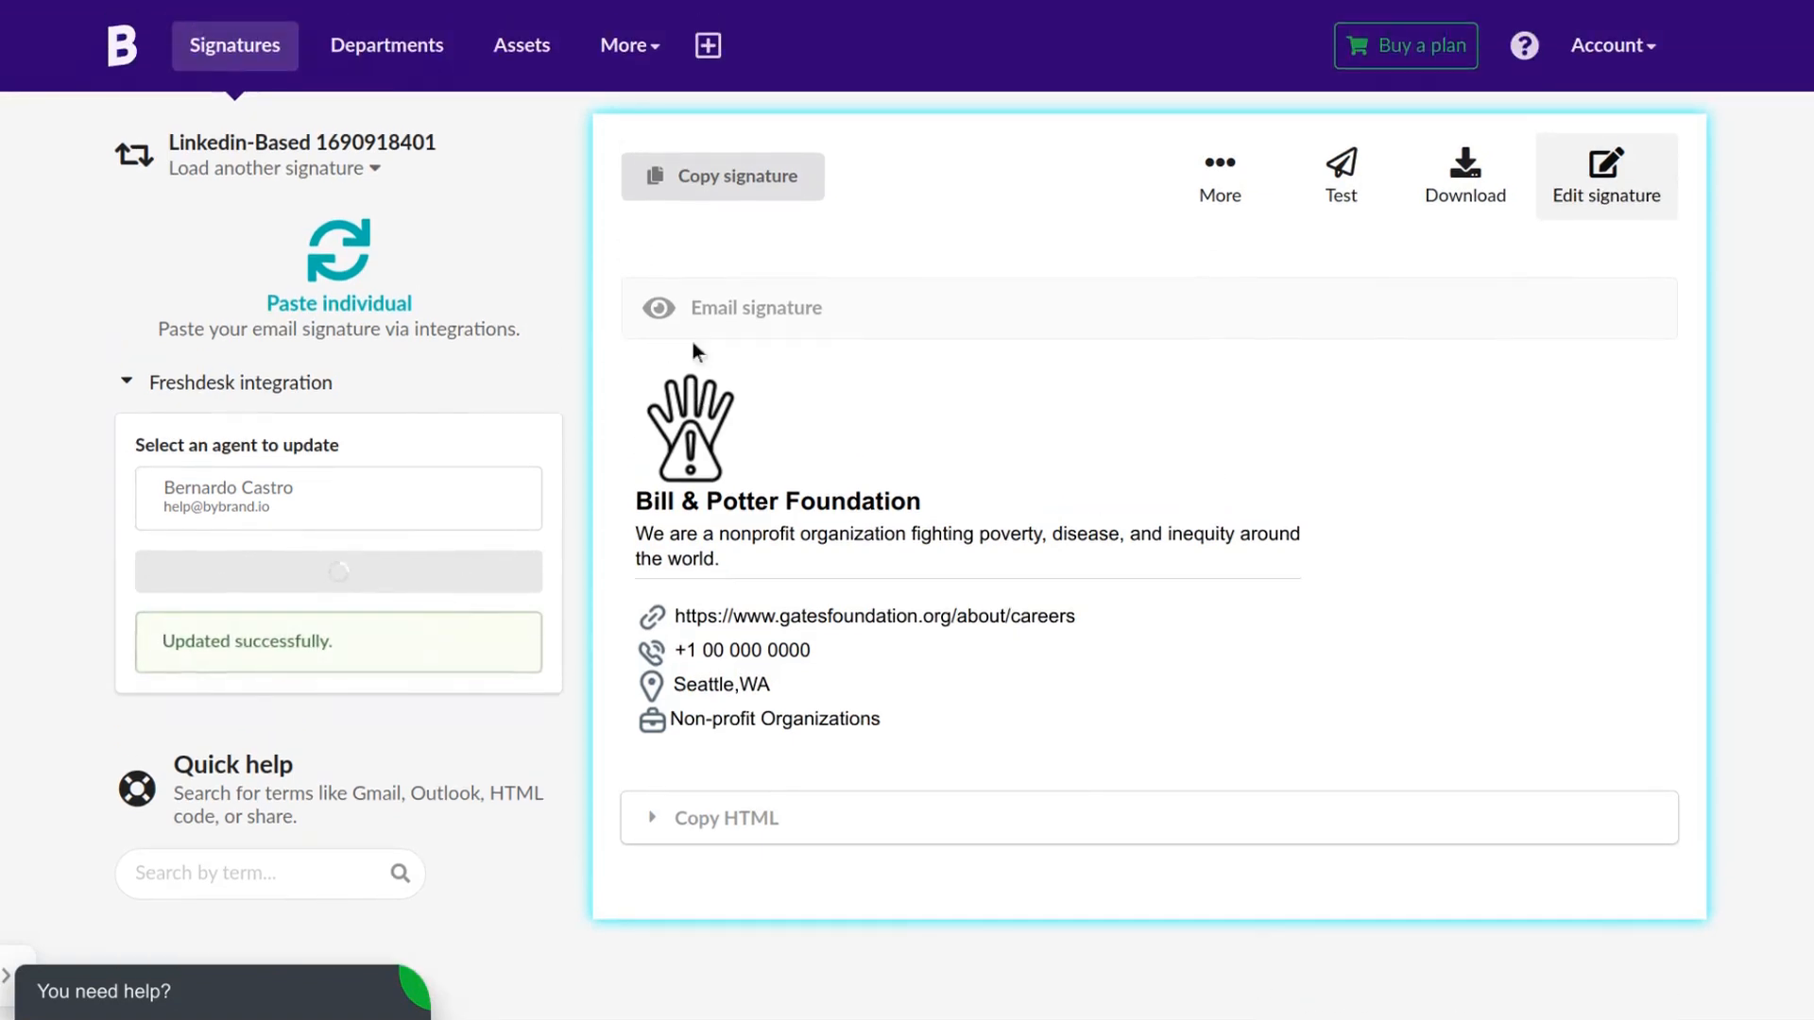
left_click(618, 59)
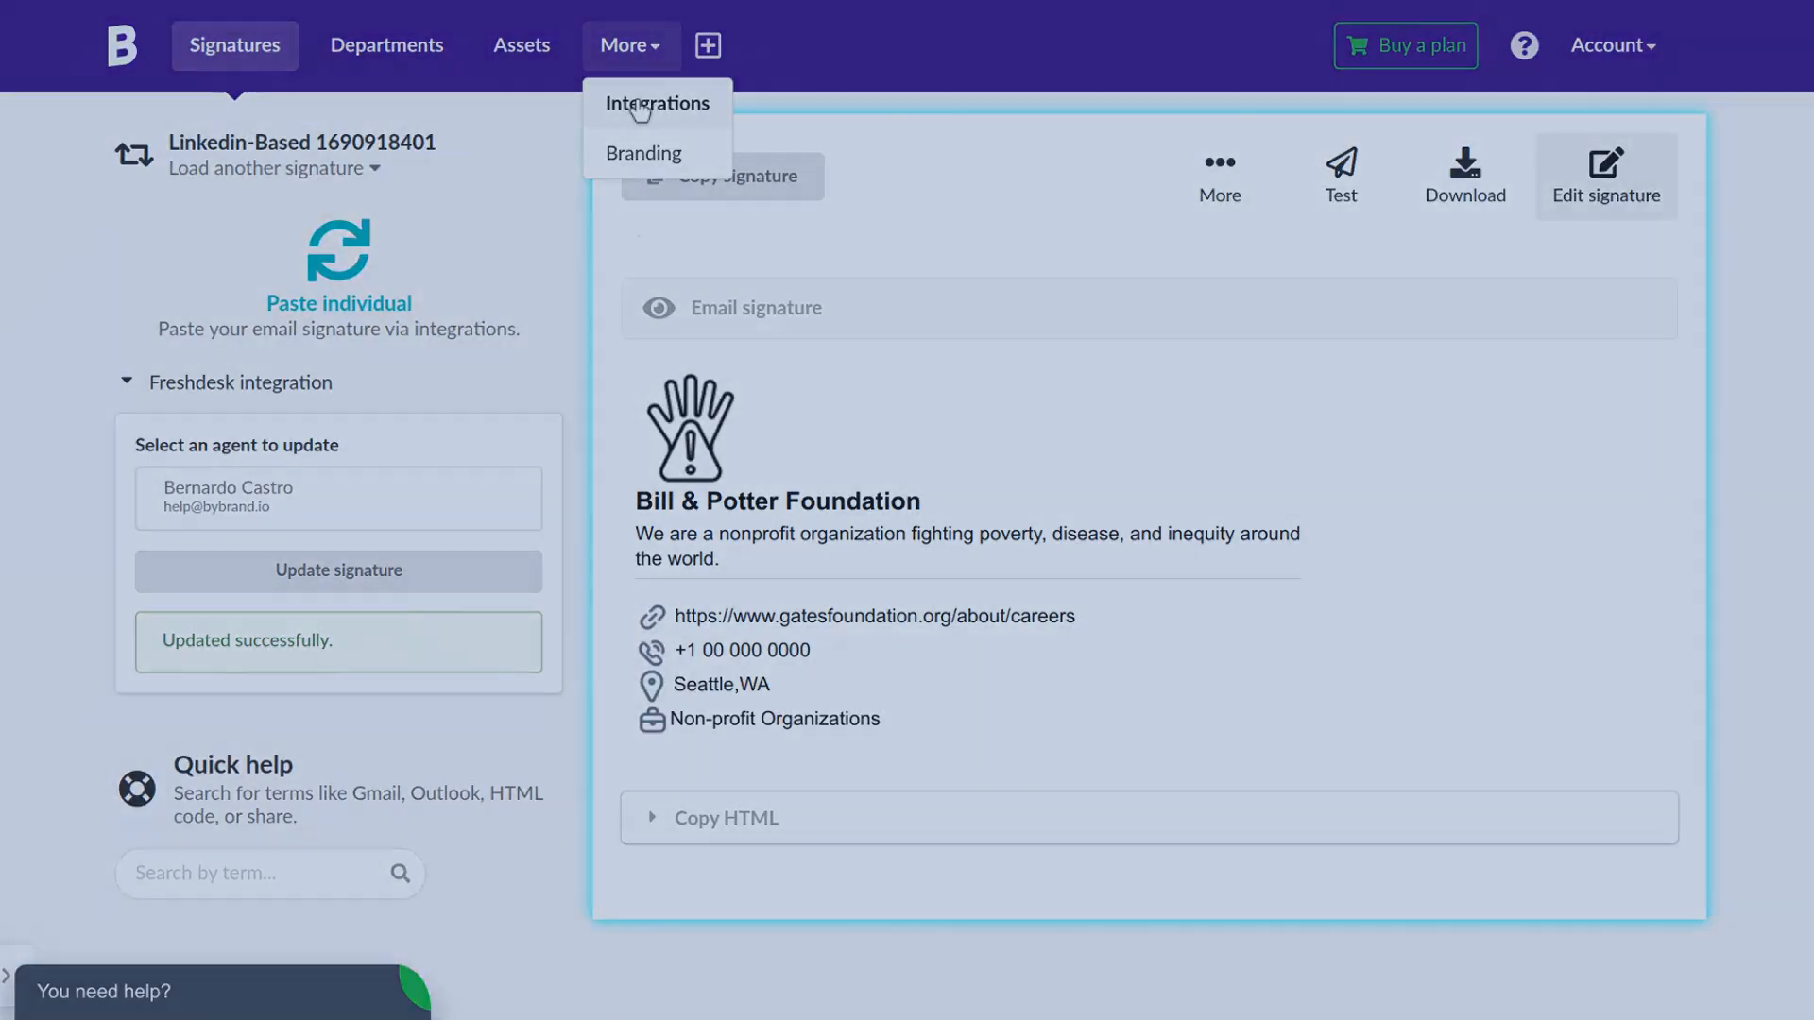
left_click(640, 106)
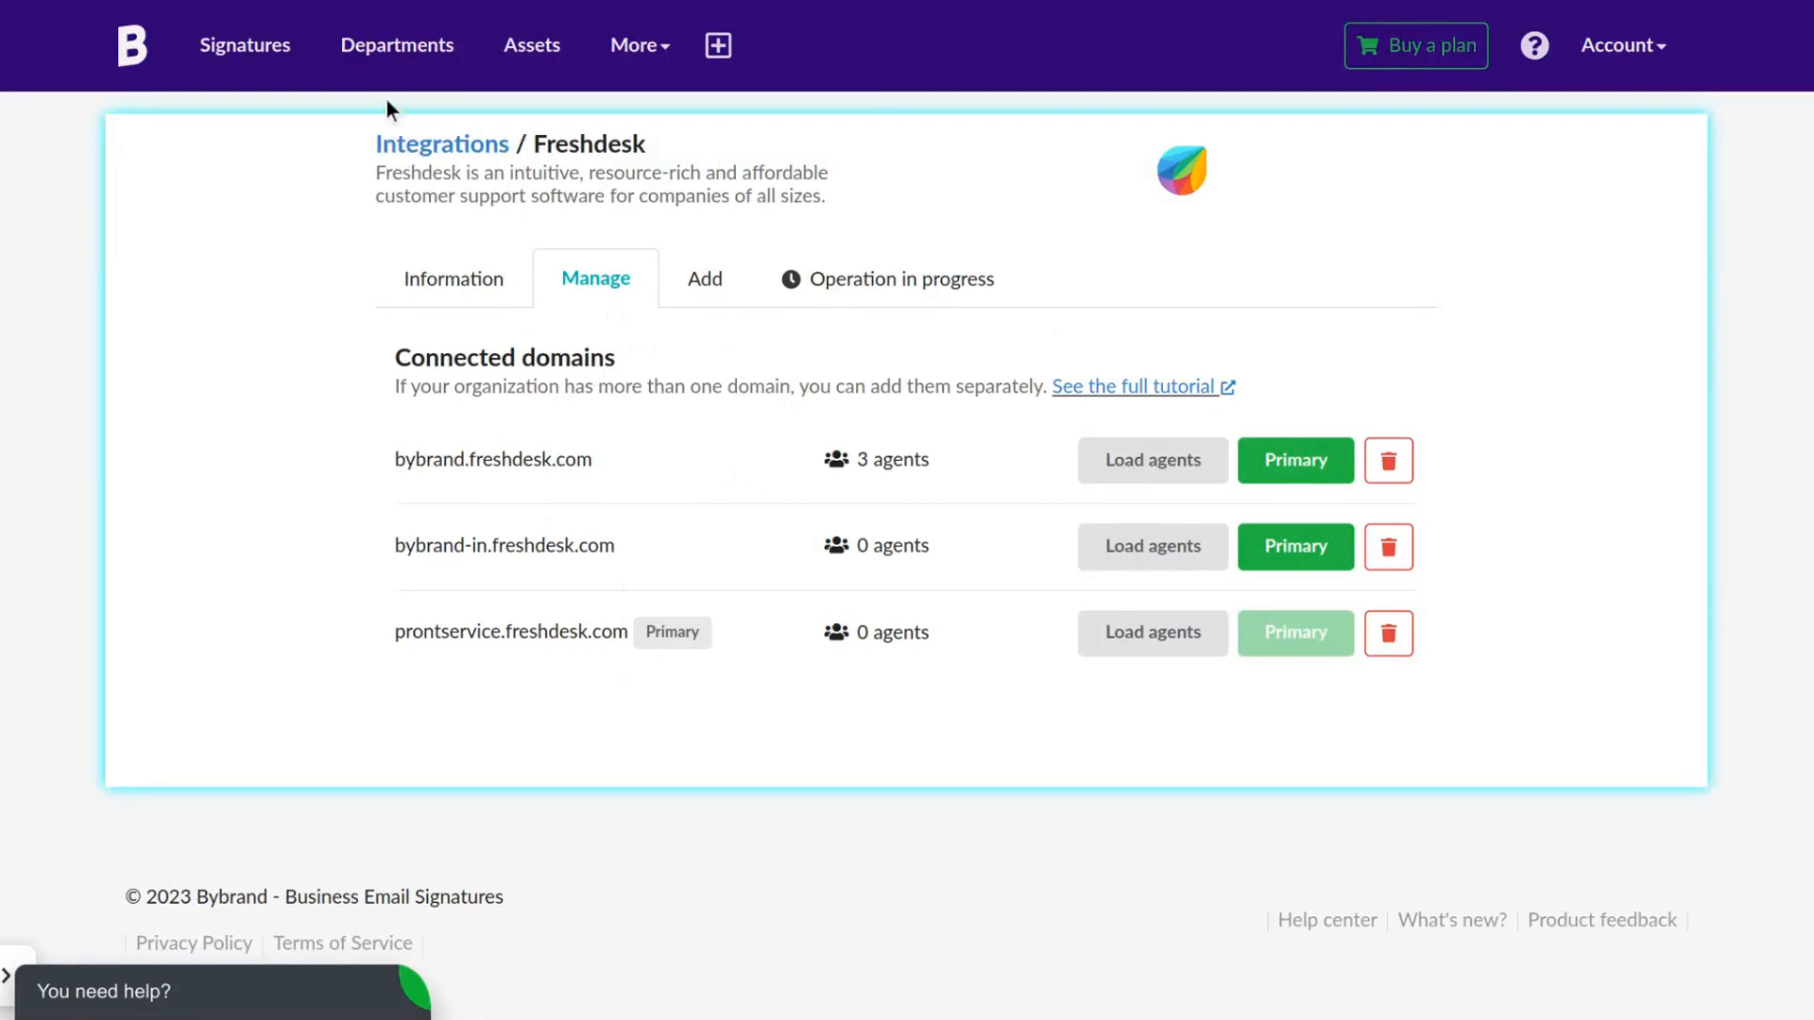
- Create a new department named Bybrand Freshdesk Agents and continue to the import stage
left_click(408, 55)
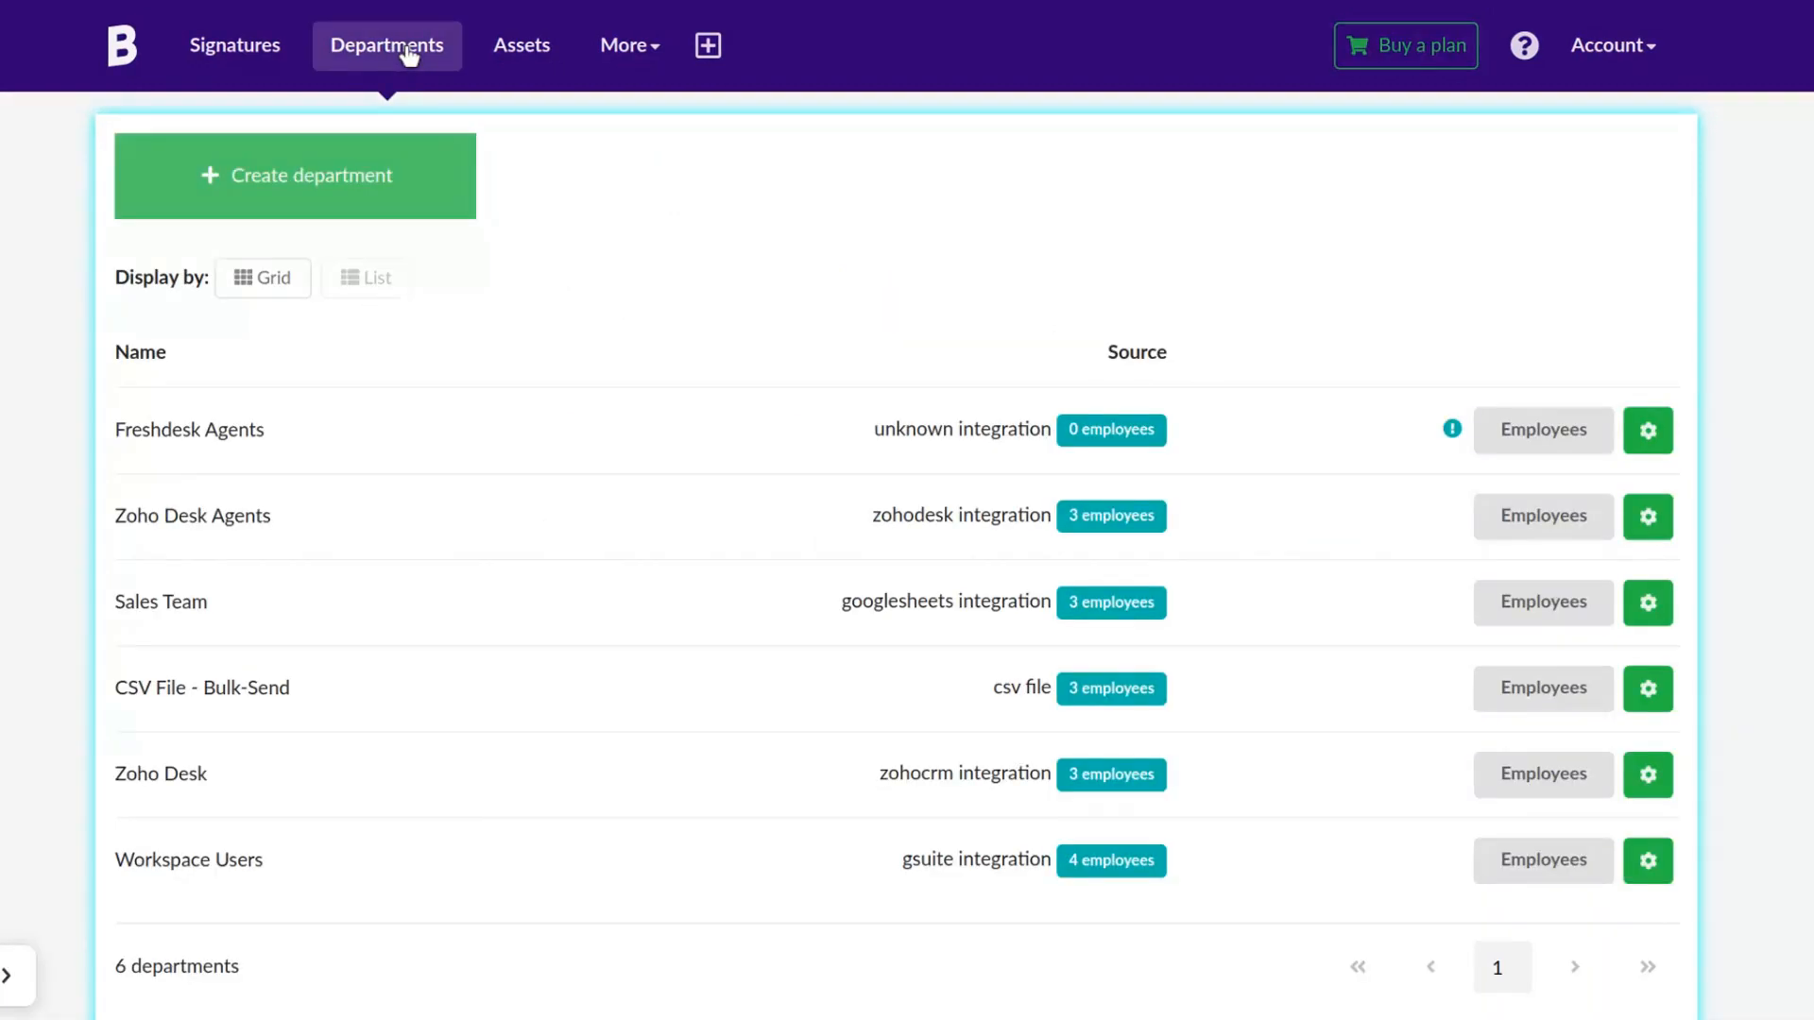
left_click(277, 181)
left_click(306, 395)
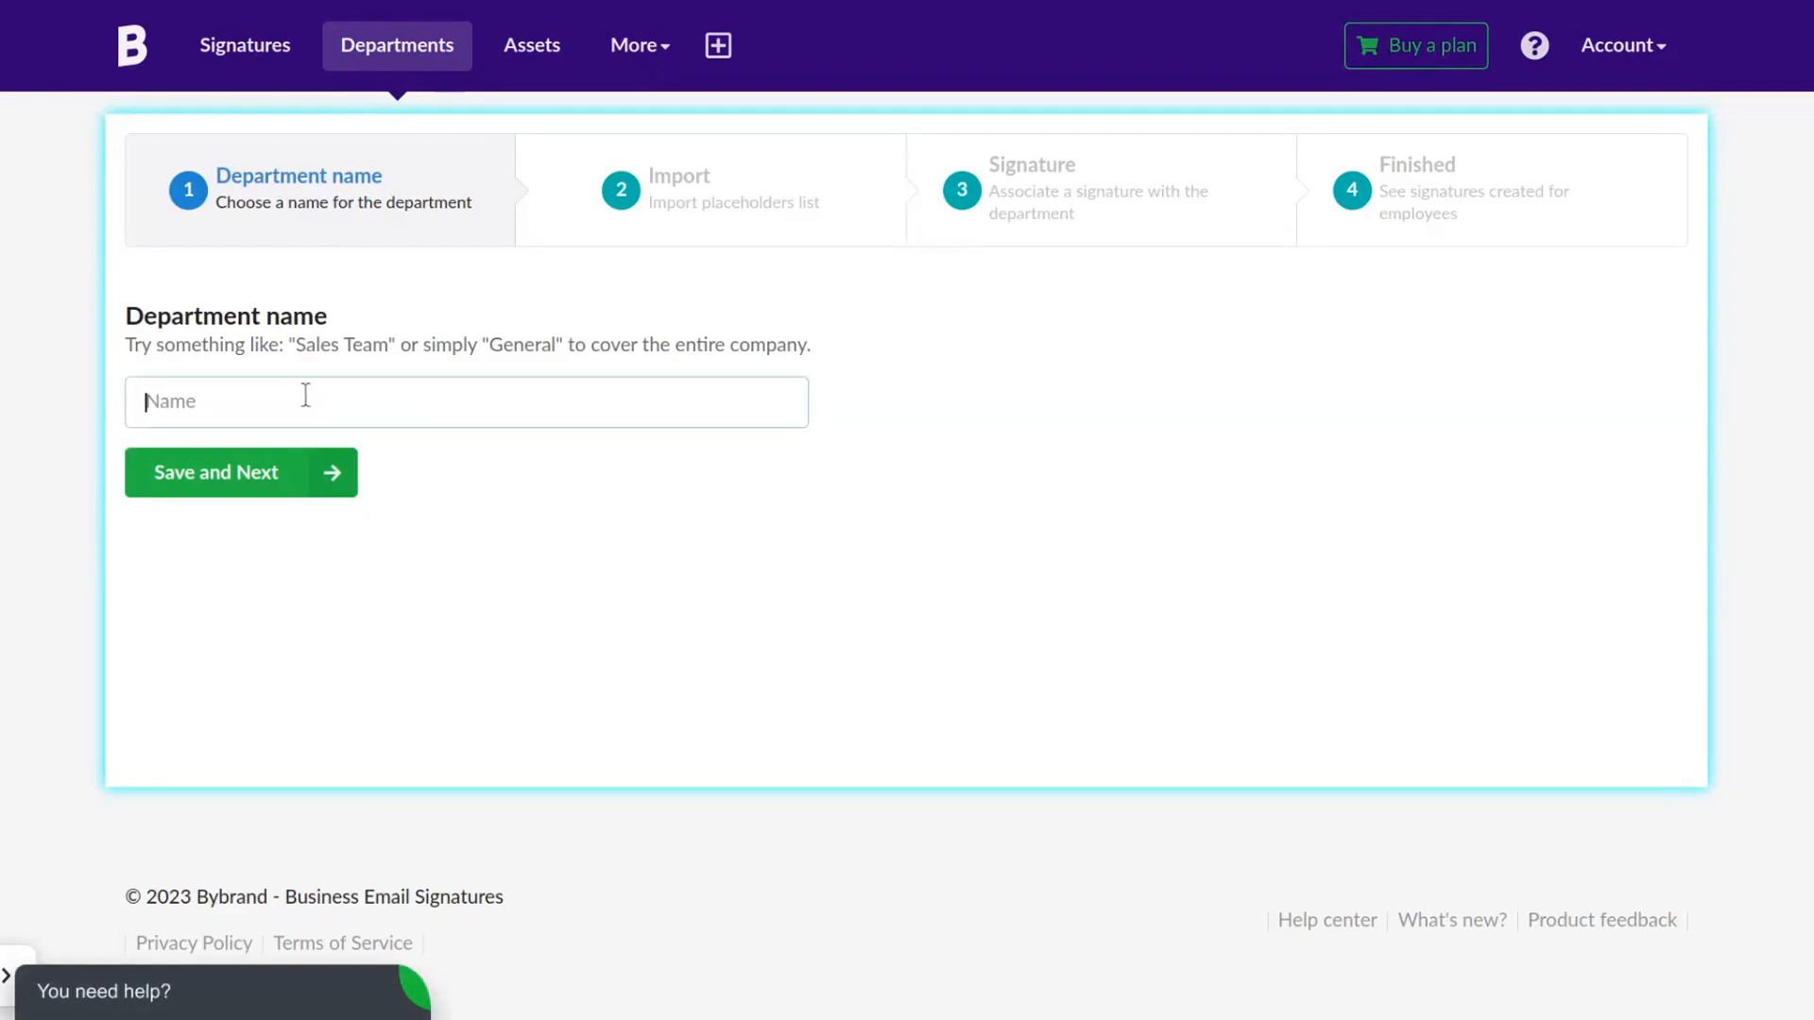
type("Bybrand Freshdesk Agents")
left_click(253, 486)
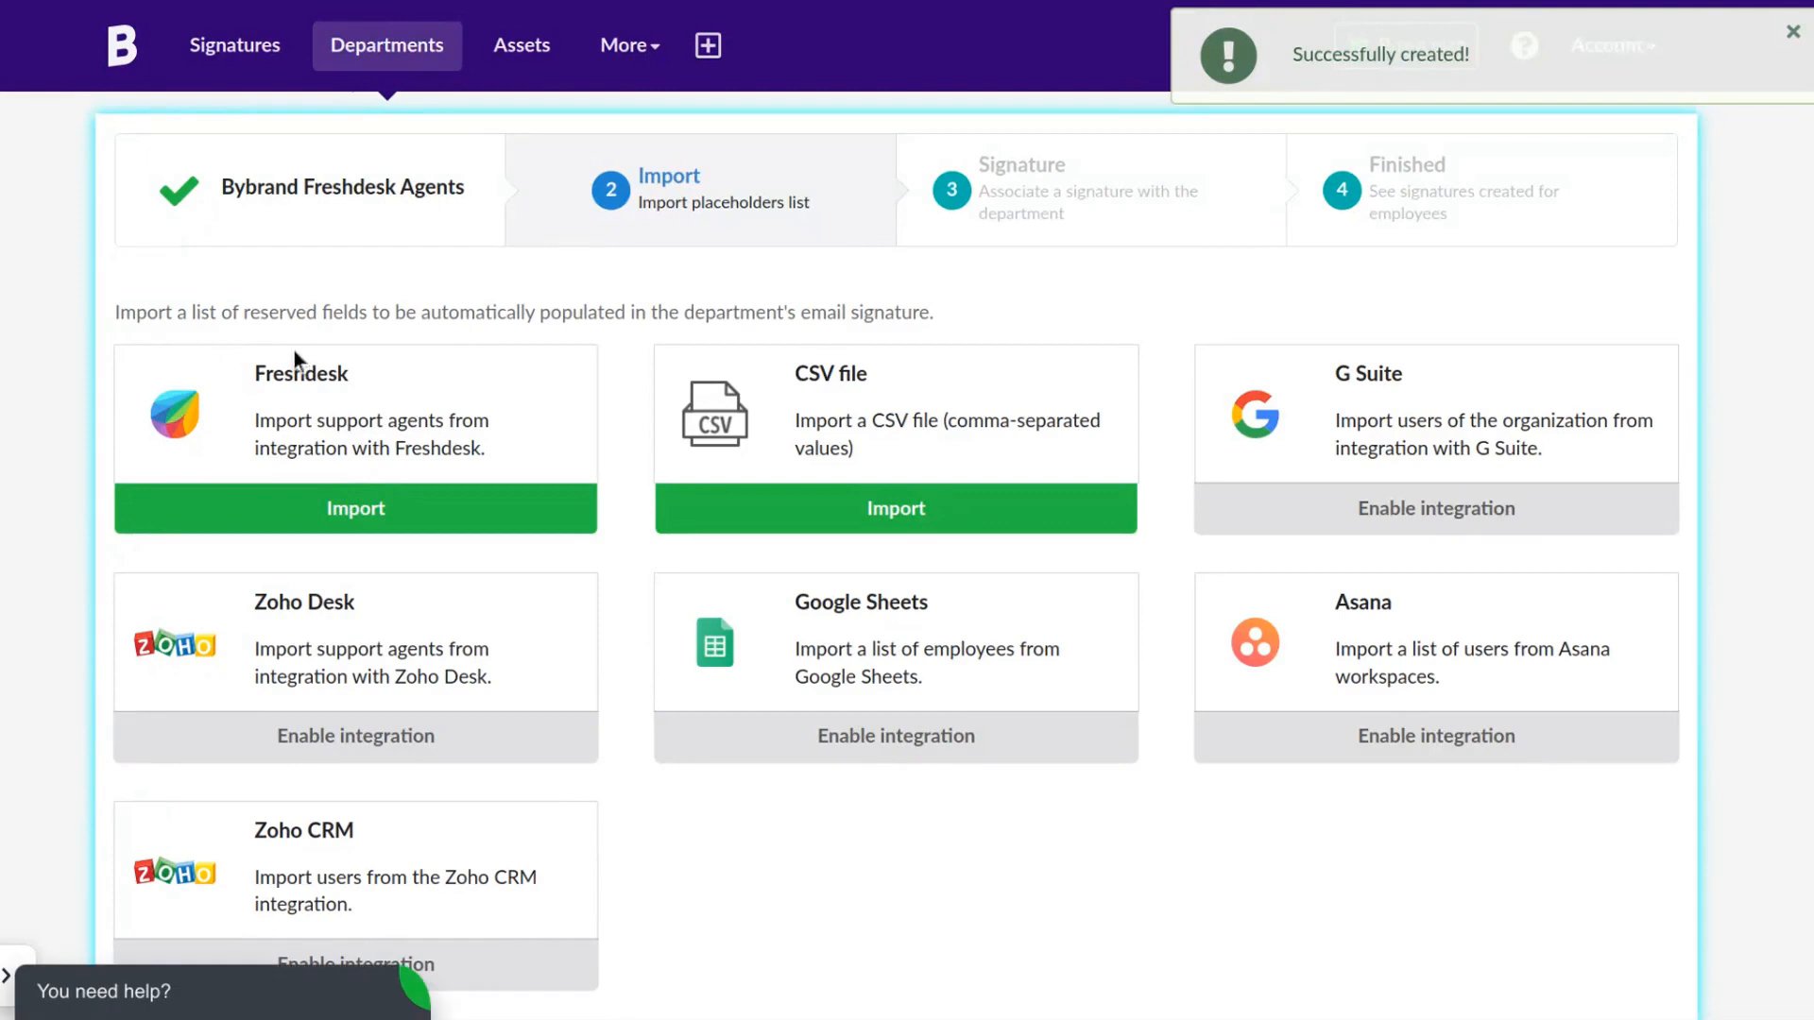
- Choose Freshdesk as the department's import source and load the Fulltime agents of bybrand.freshdesk.com
left_click(345, 514)
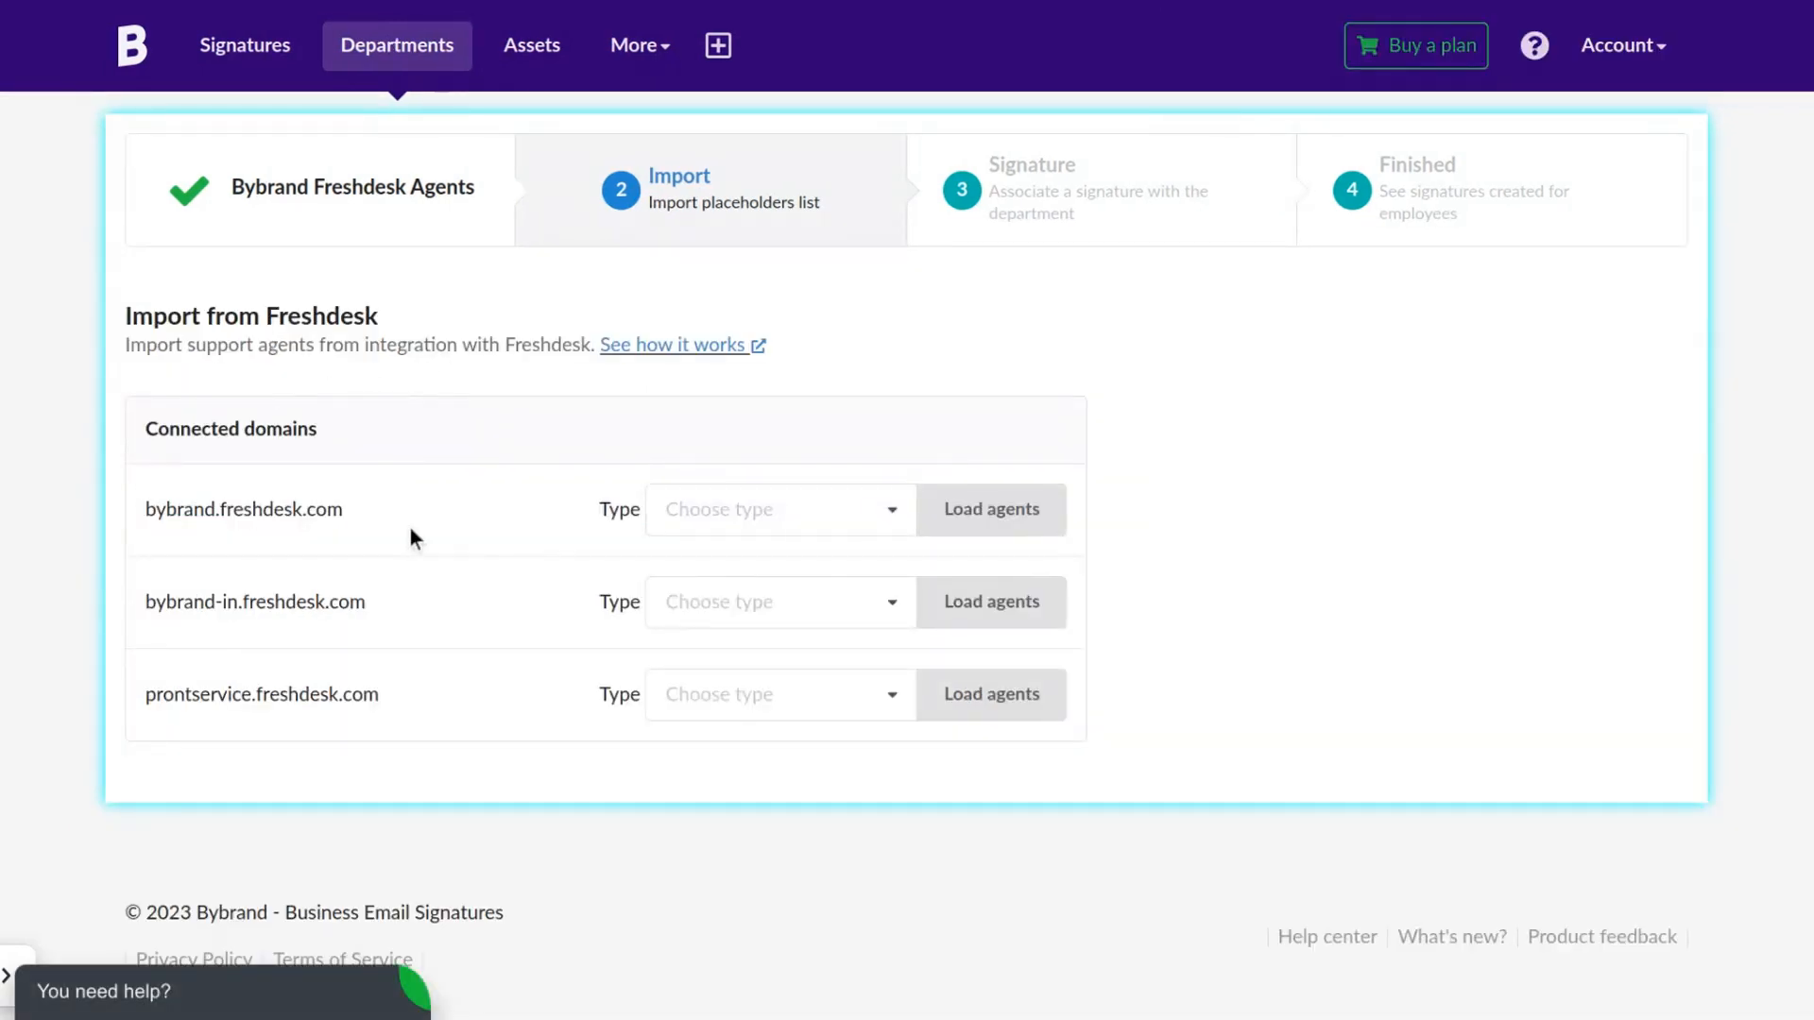
left_click(753, 512)
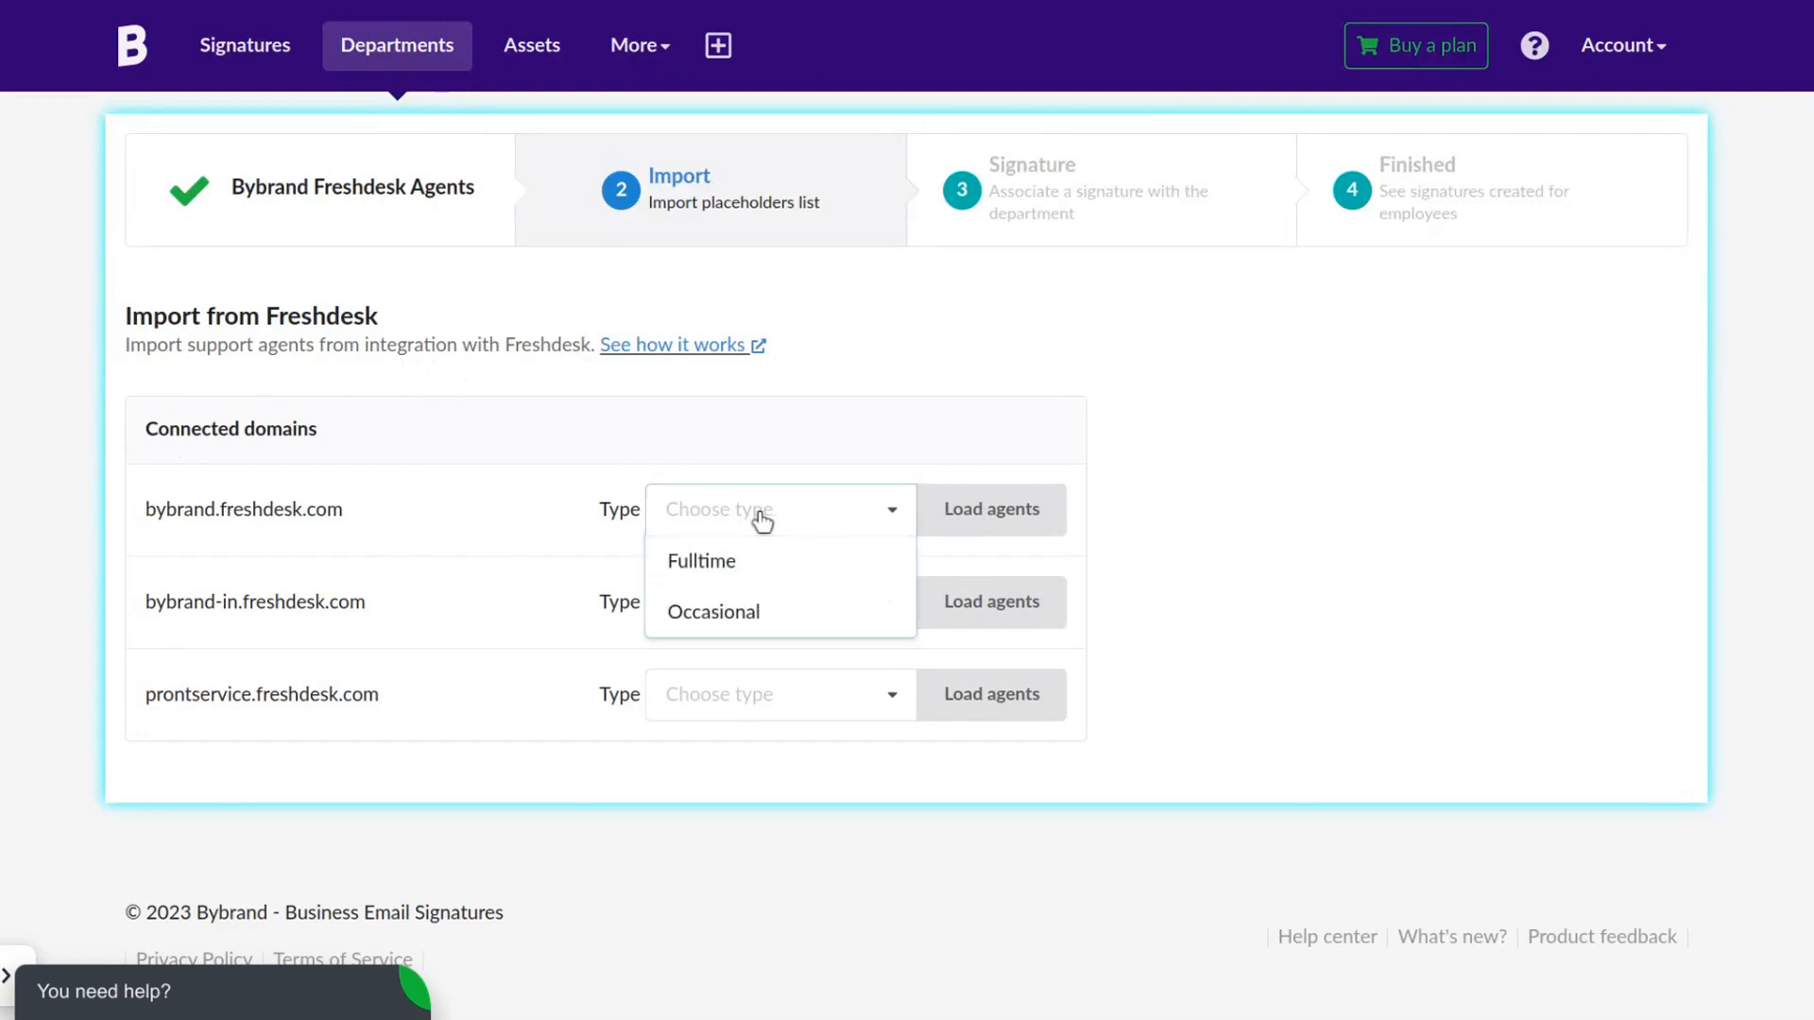
left_click(699, 563)
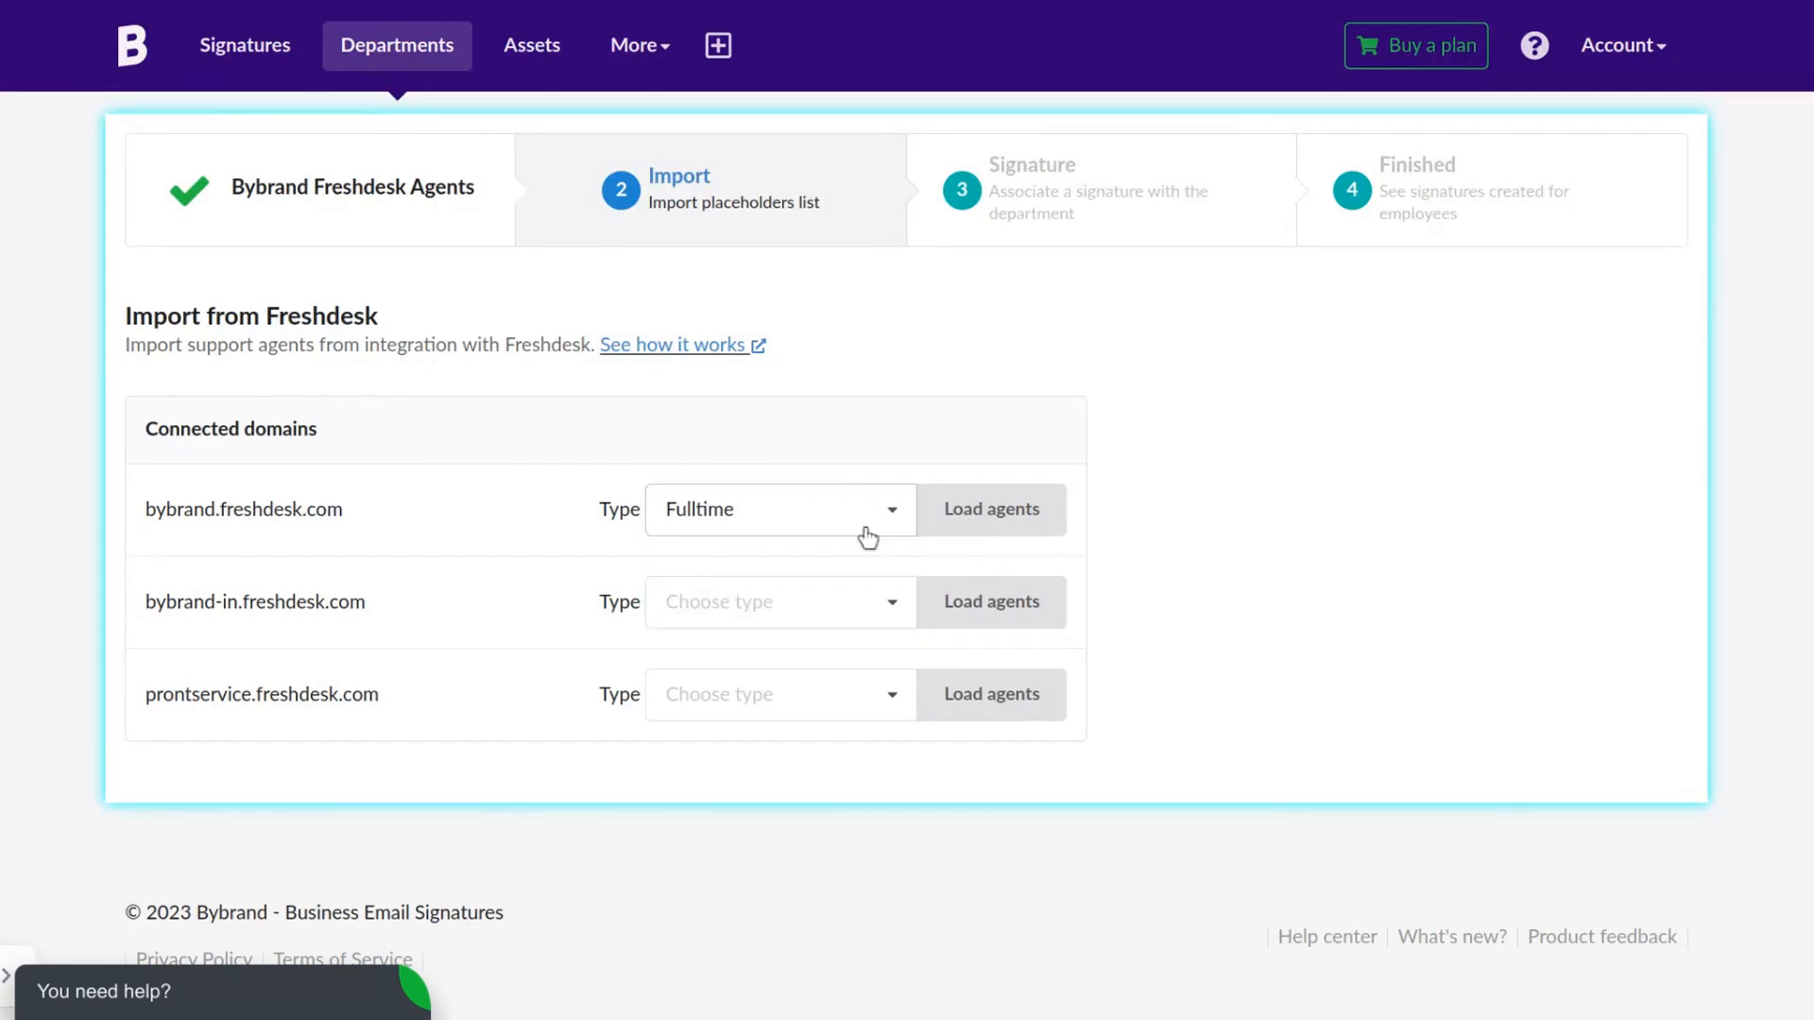
left_click(999, 518)
- Select all the loaded agents and import them into the department
scroll(312, 510, "down", 4)
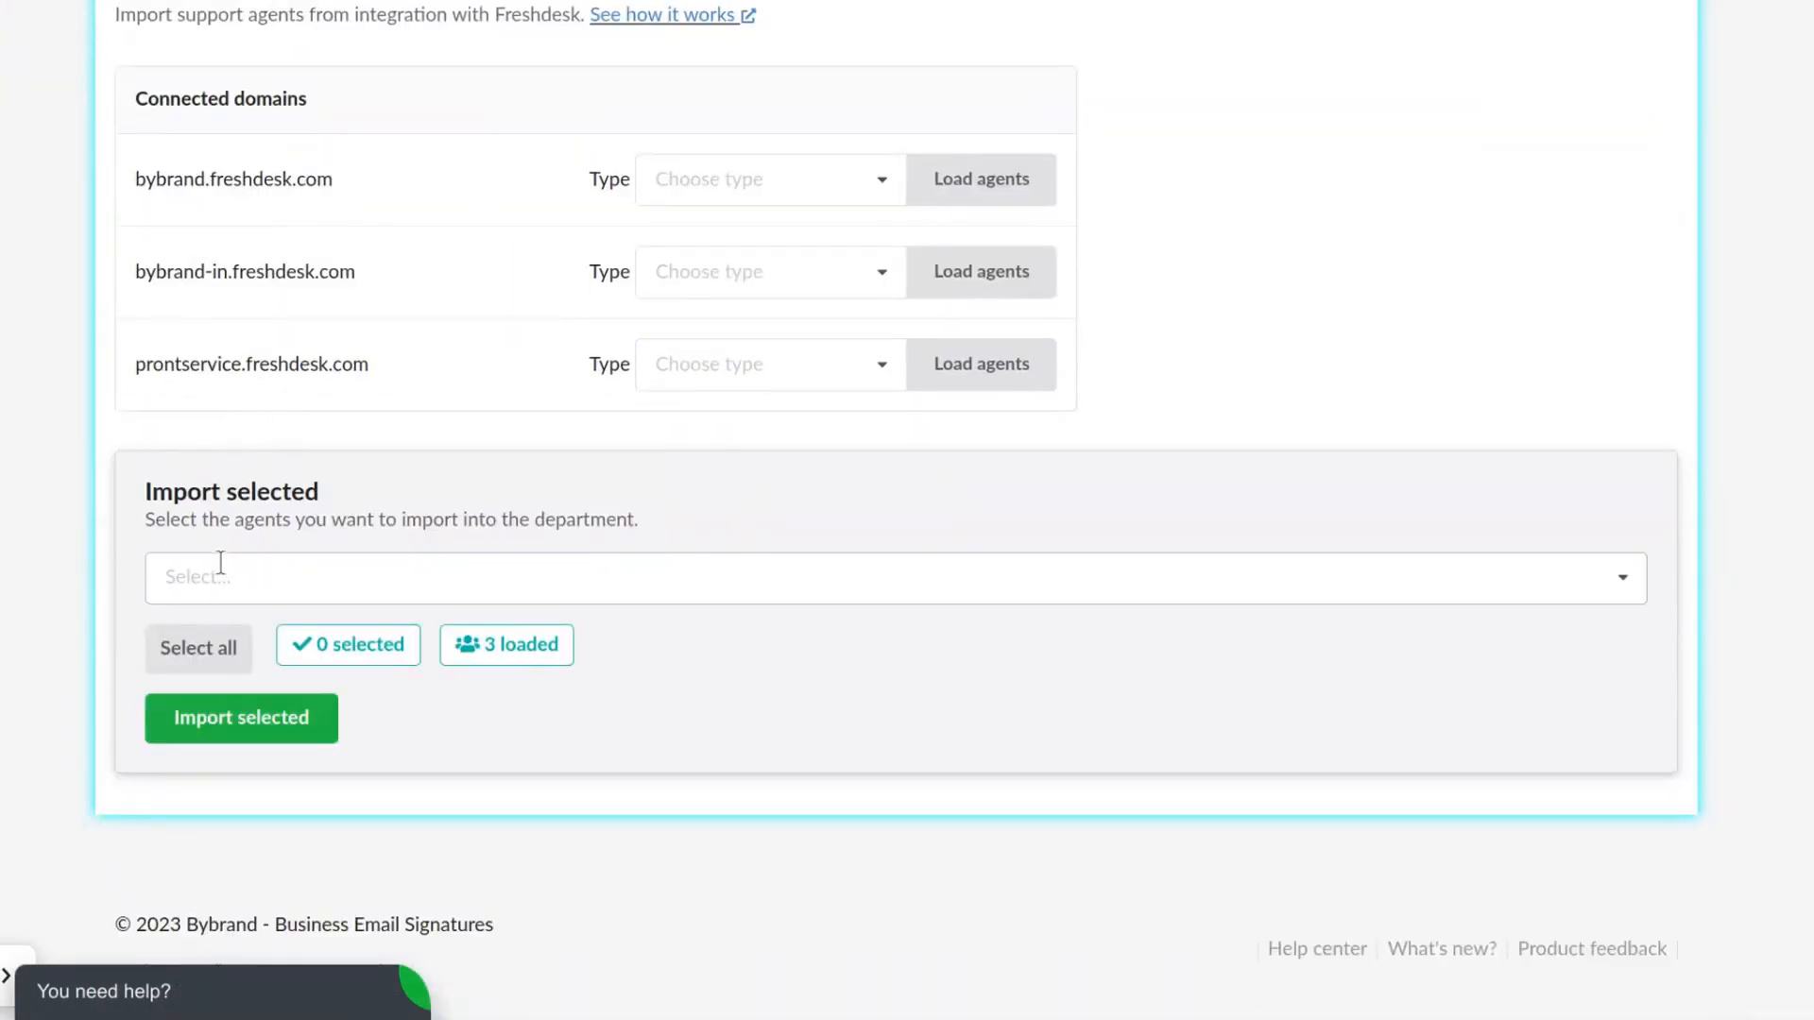
left_click(230, 642)
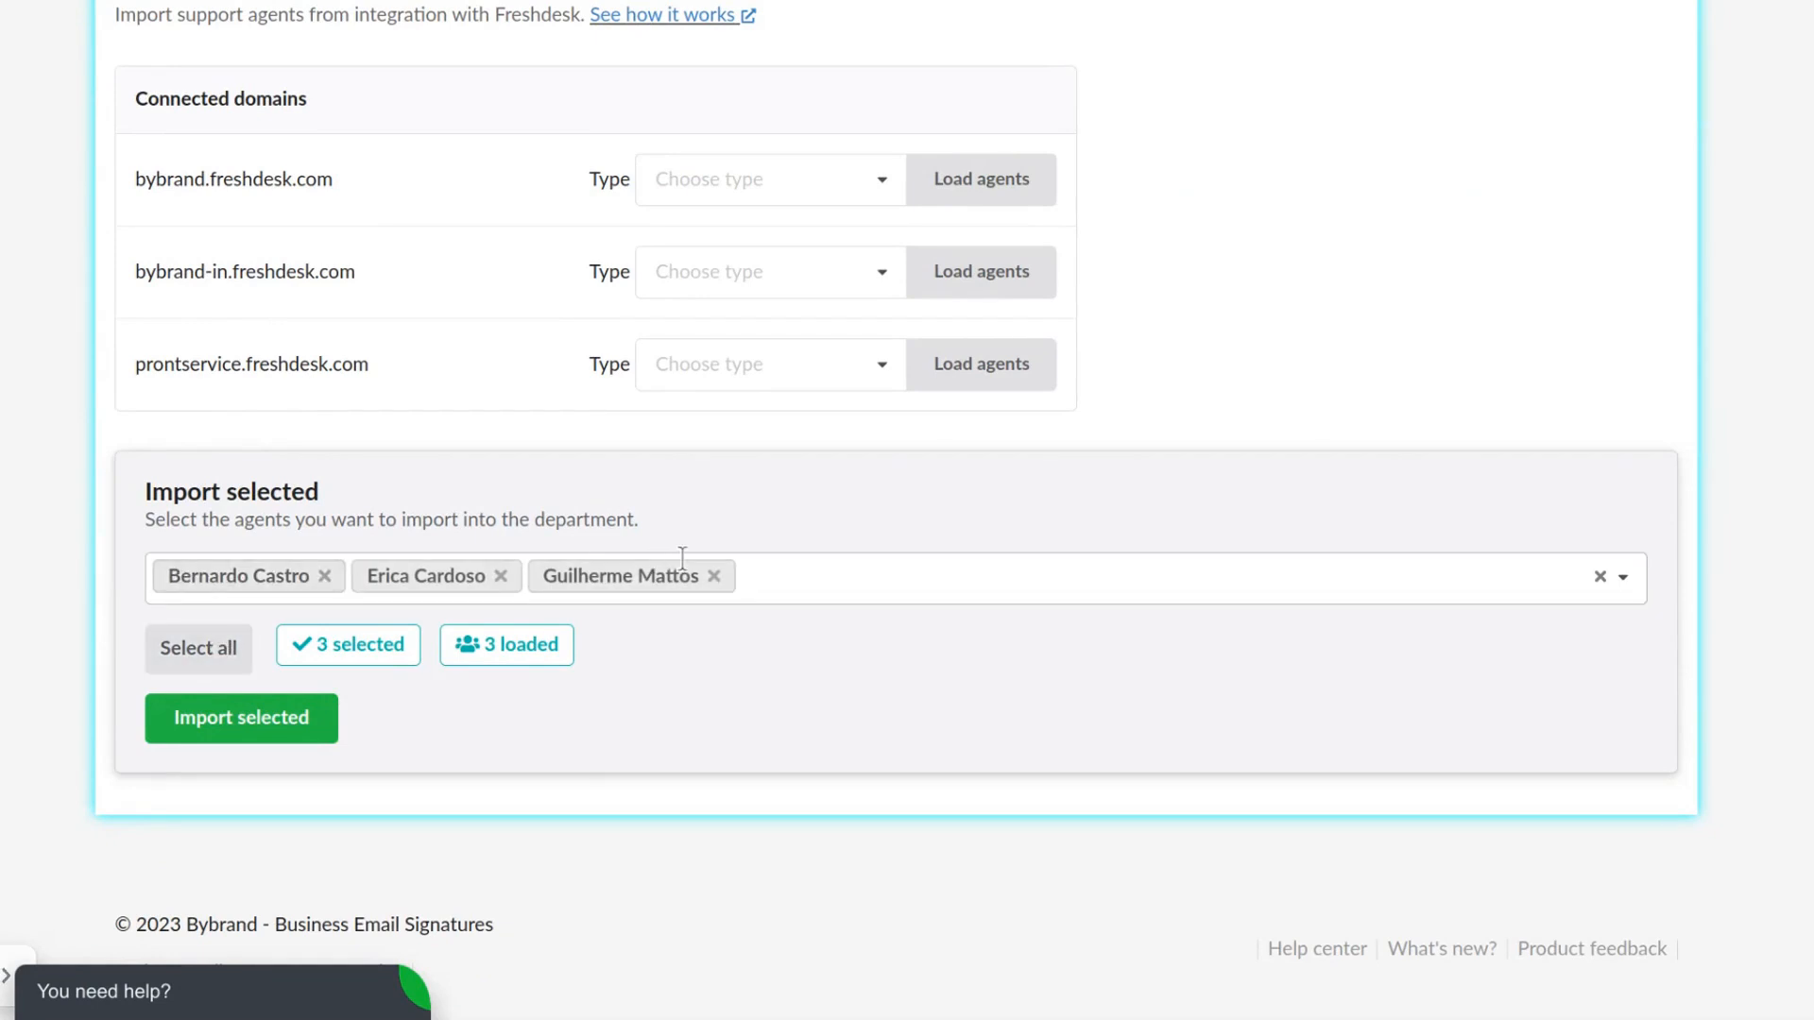
left_click(252, 729)
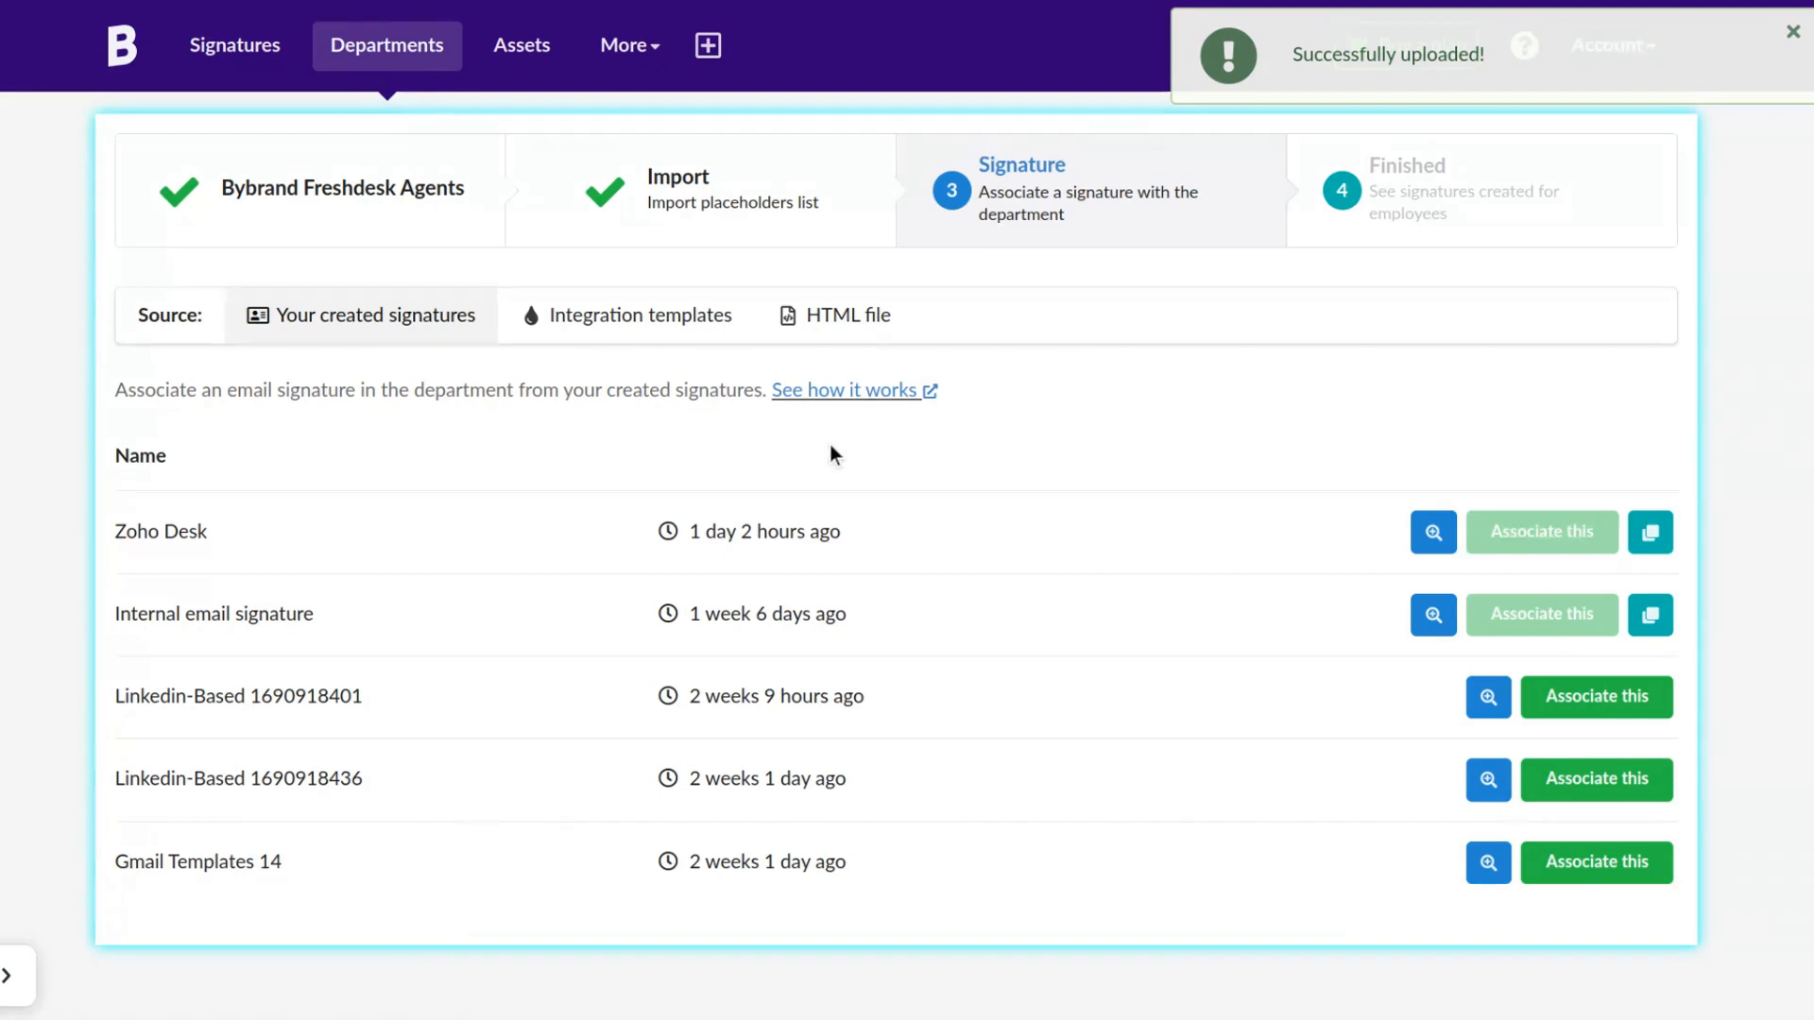
- Associate the integration template with orange contact labels and the HelpDesk.inc logo with the department
scroll(637, 403, "down", 2)
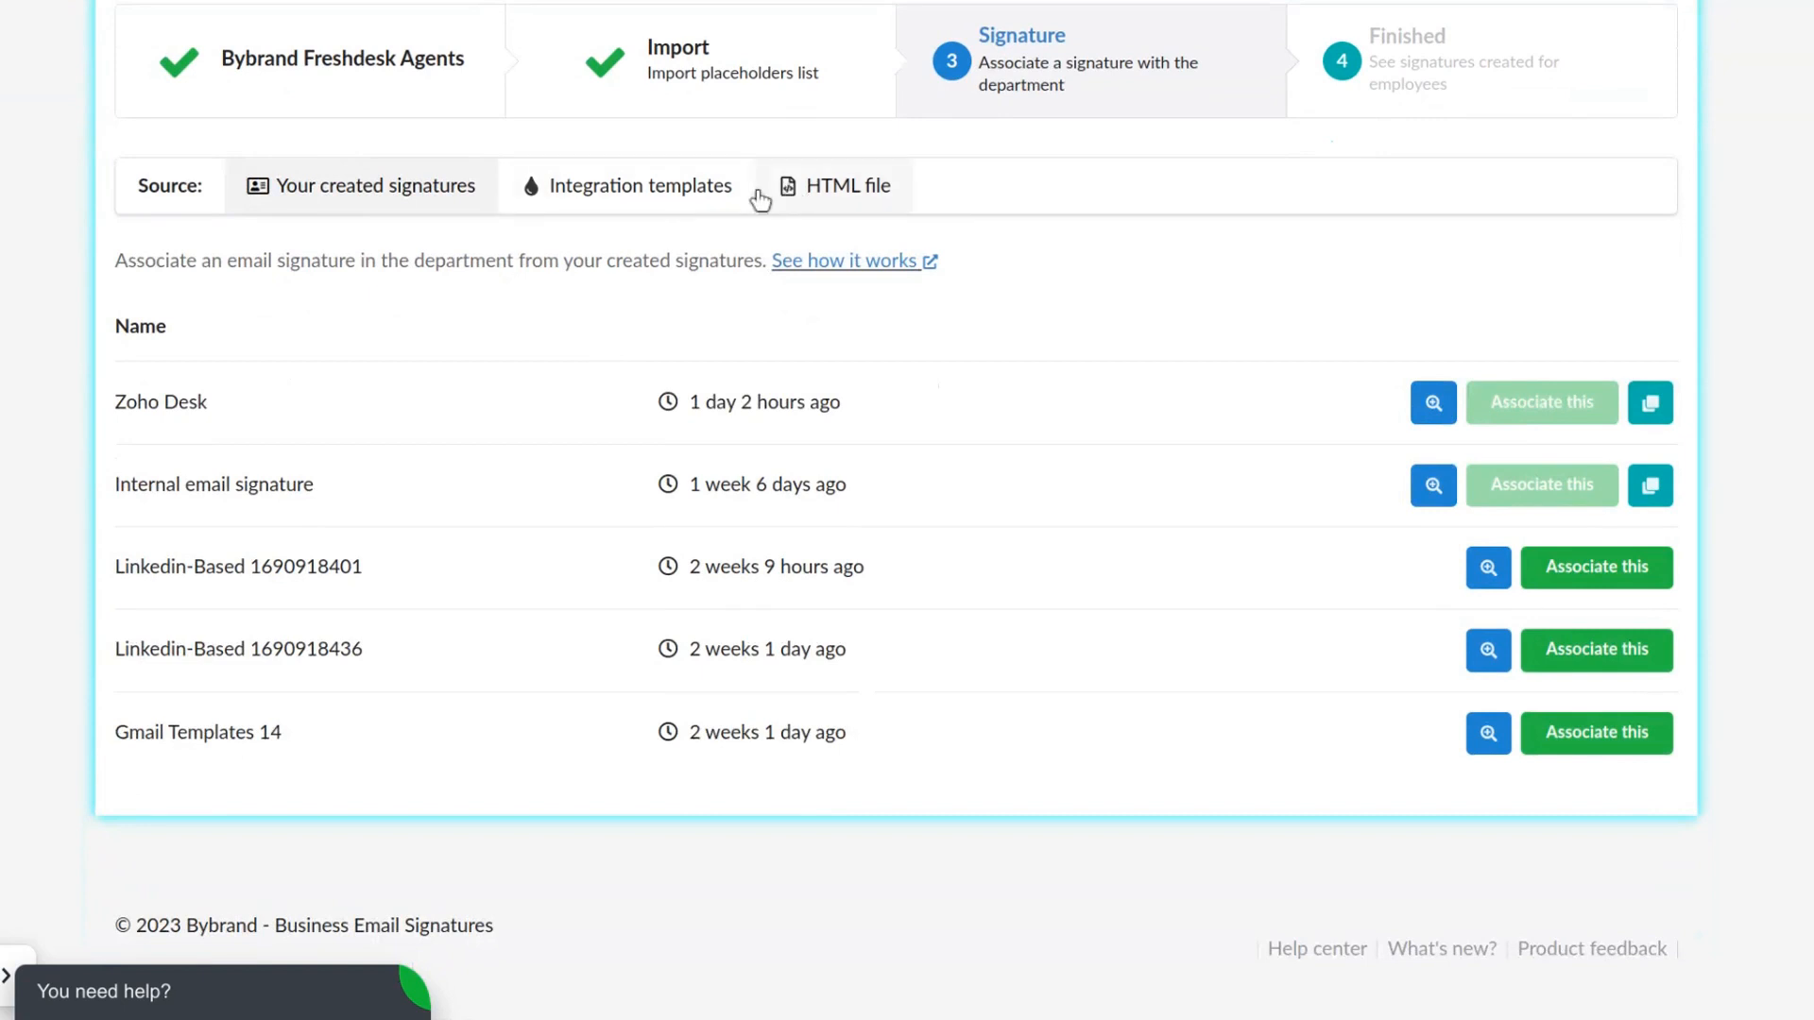
left_click(685, 193)
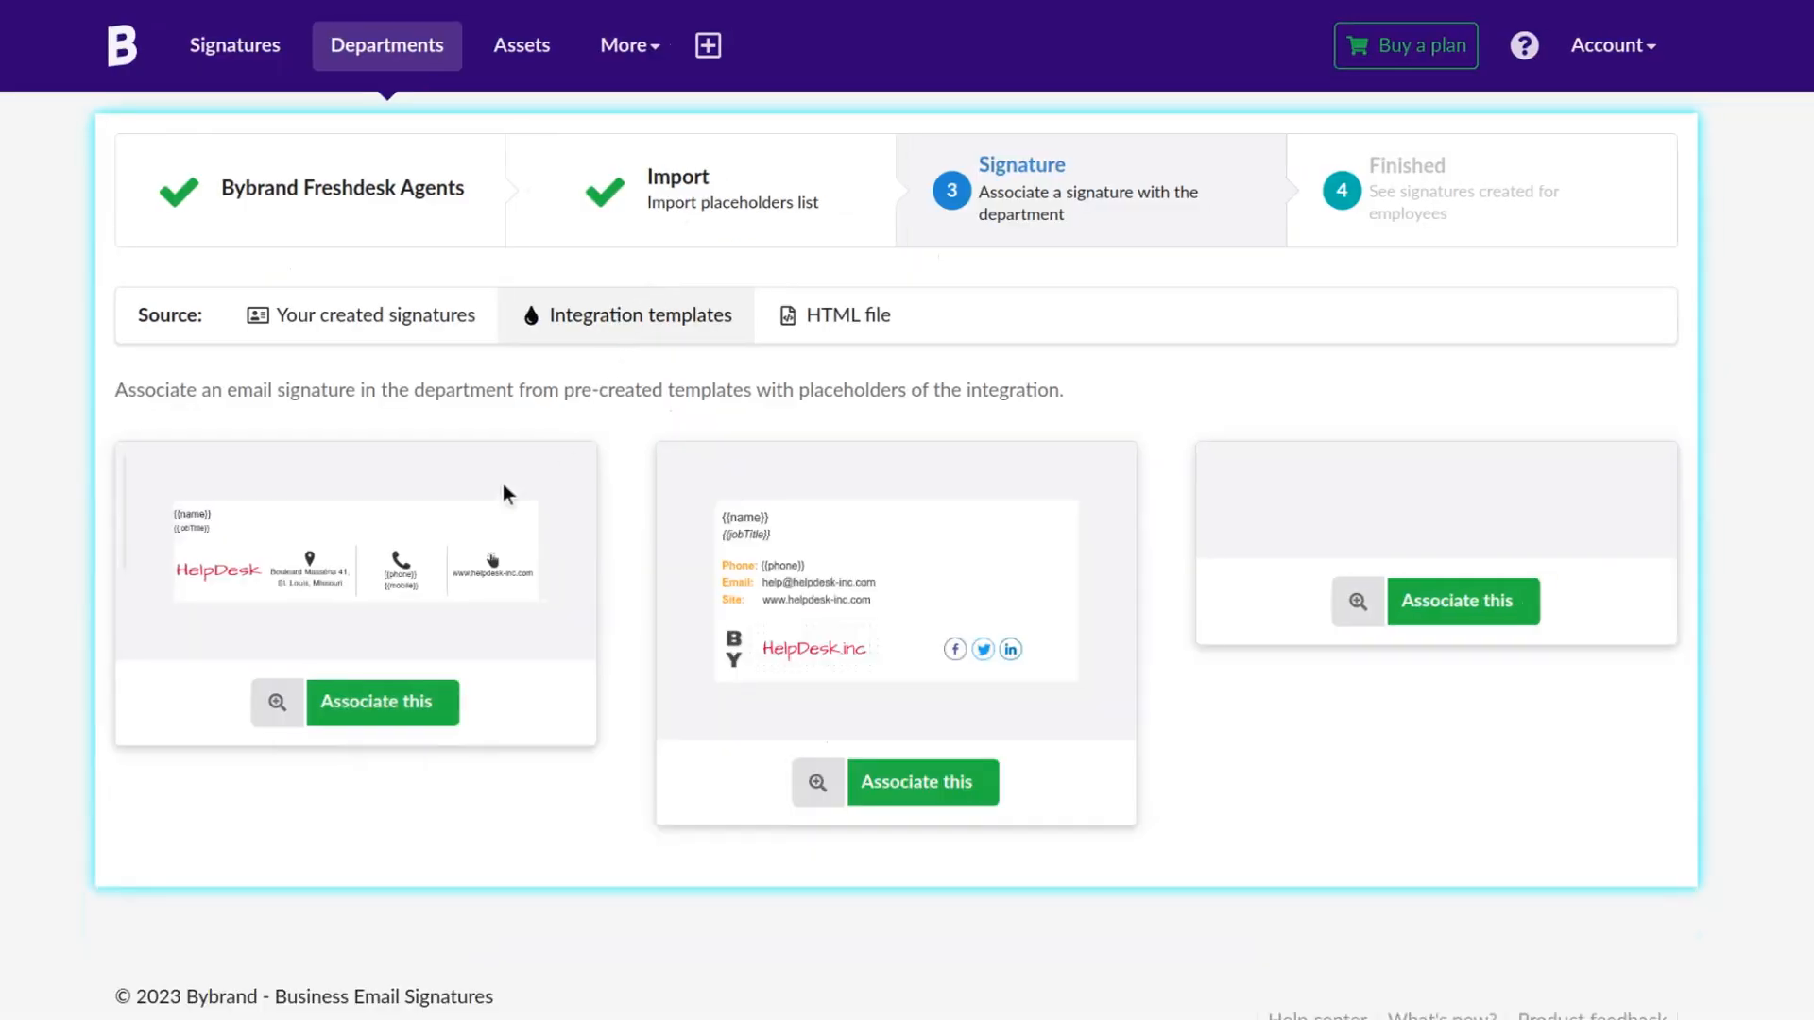
scroll(886, 561, "down", 2)
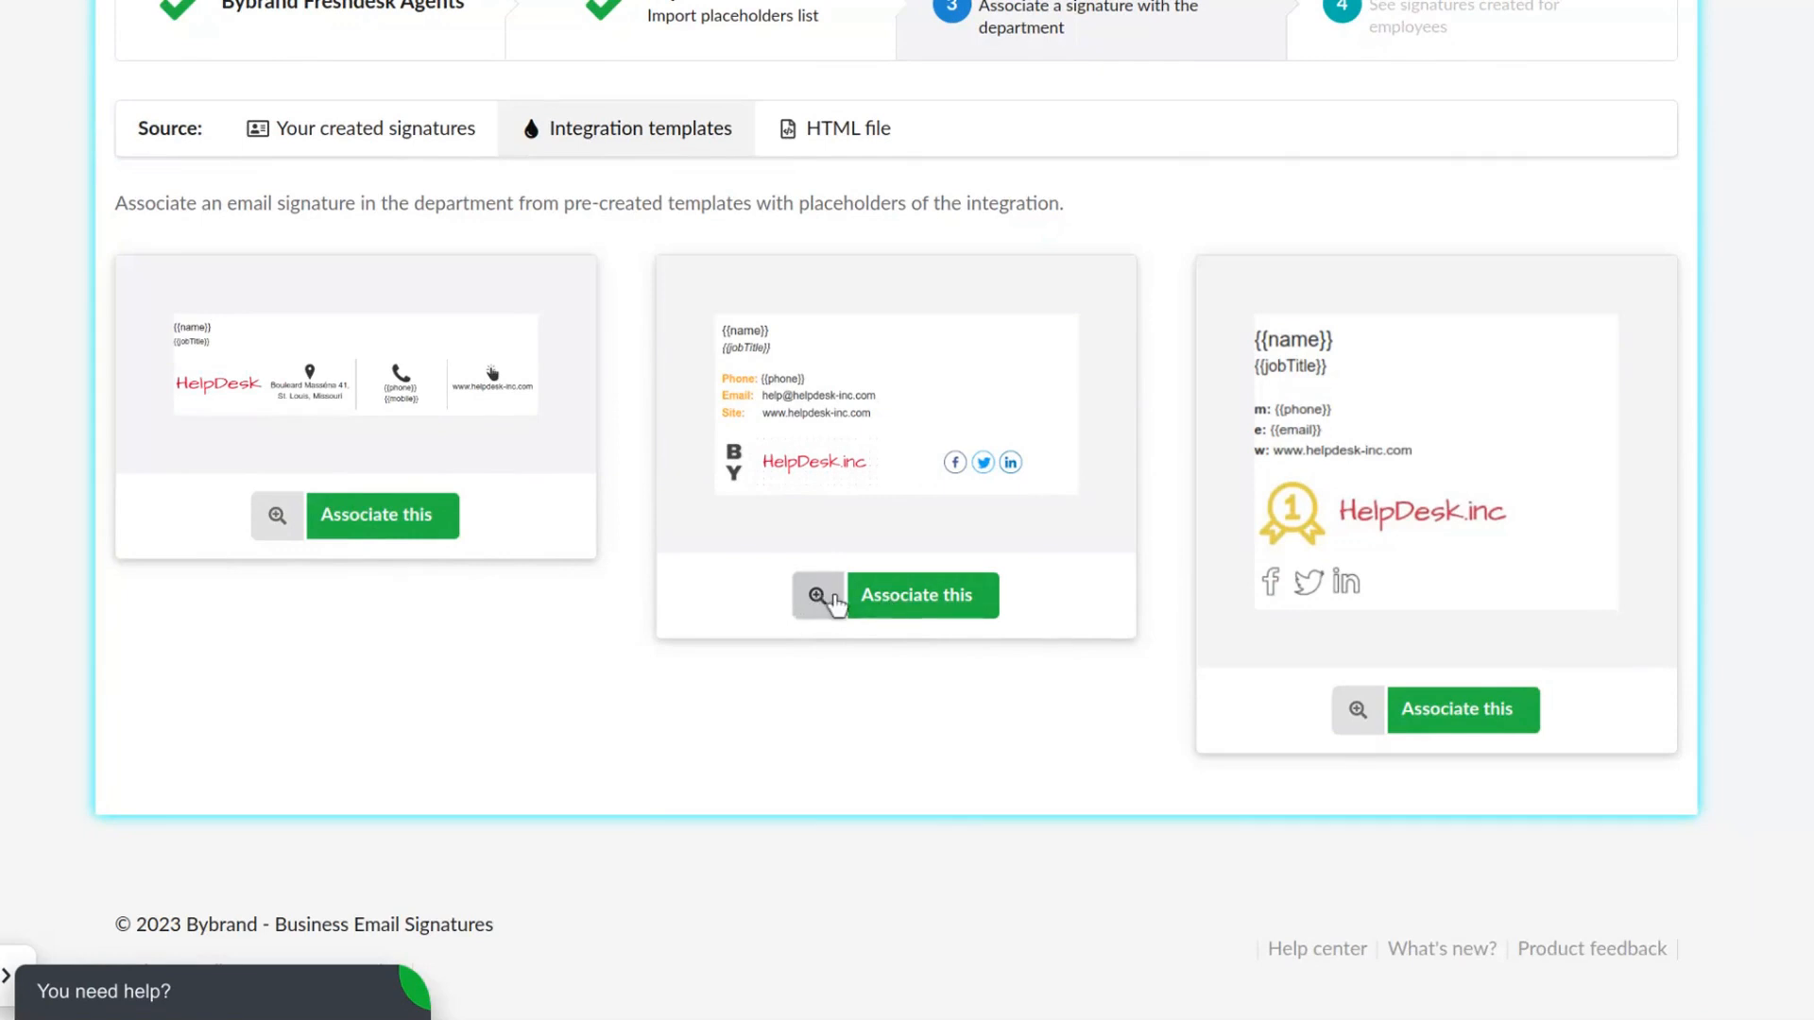
left_click(901, 599)
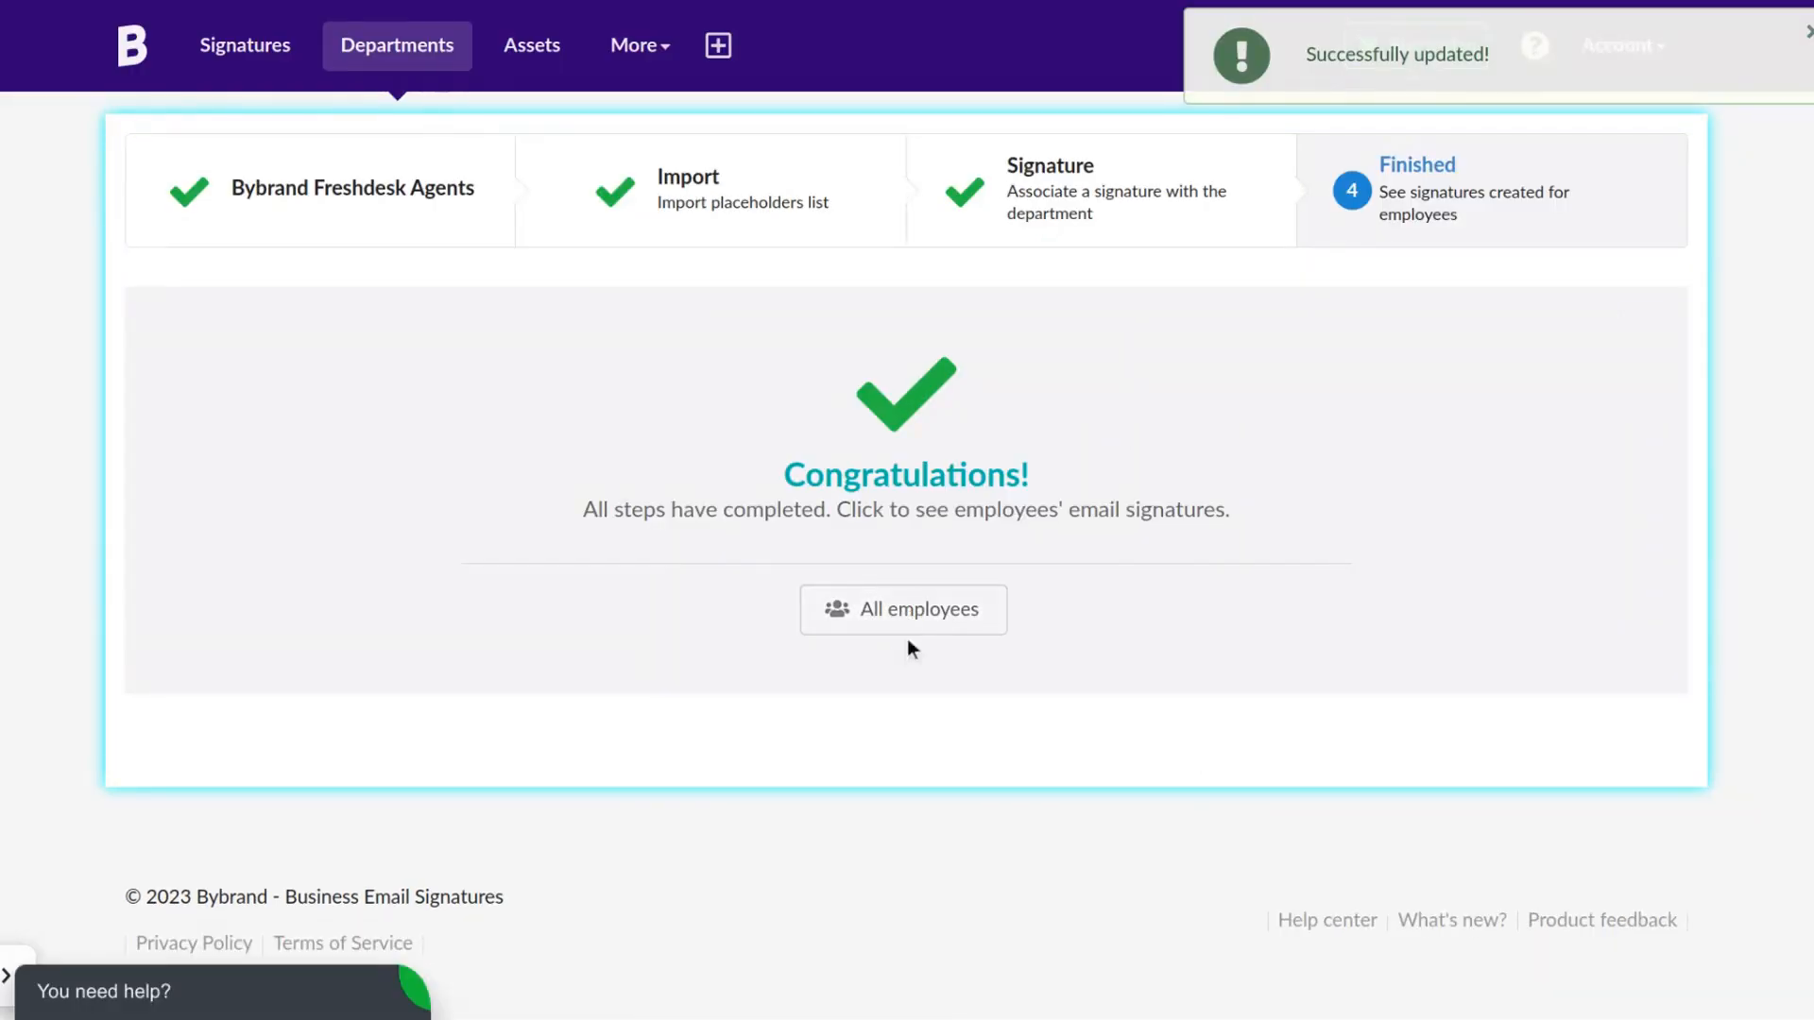
- Open the department's employee list and preview each of the employees' email signatures in turn
left_click(895, 616)
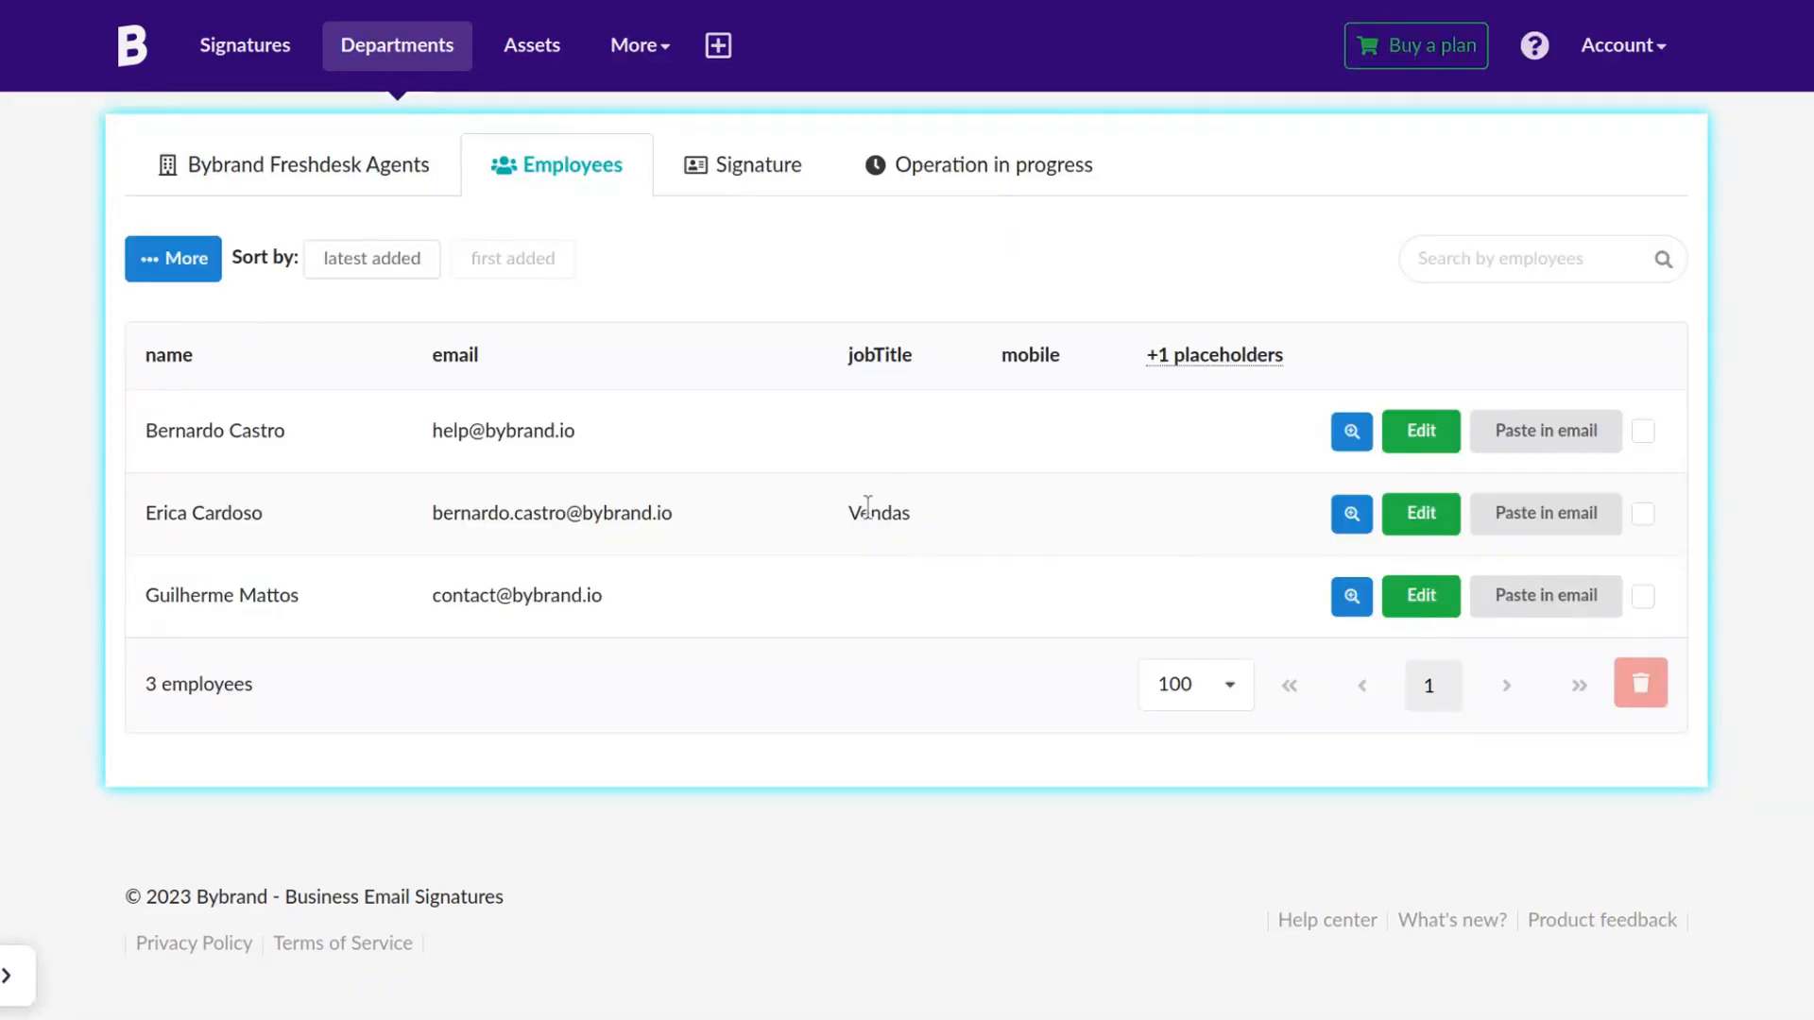
left_click(1351, 433)
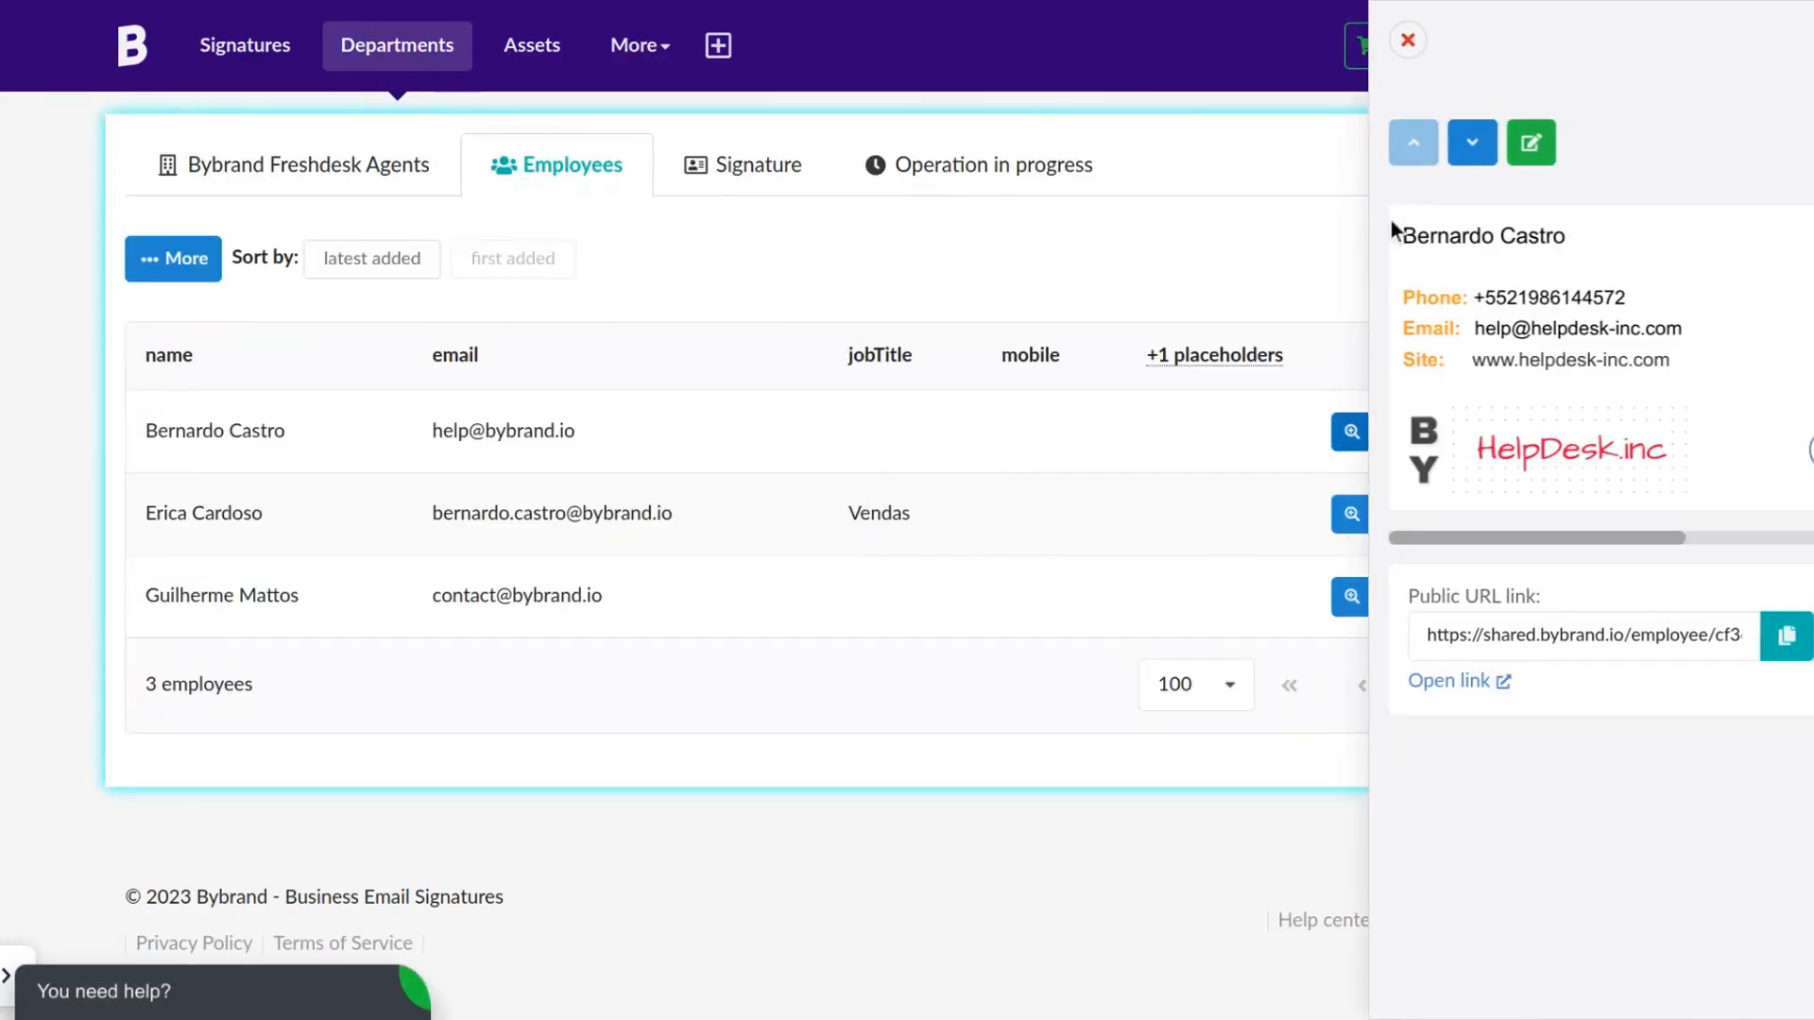
left_click(1469, 145)
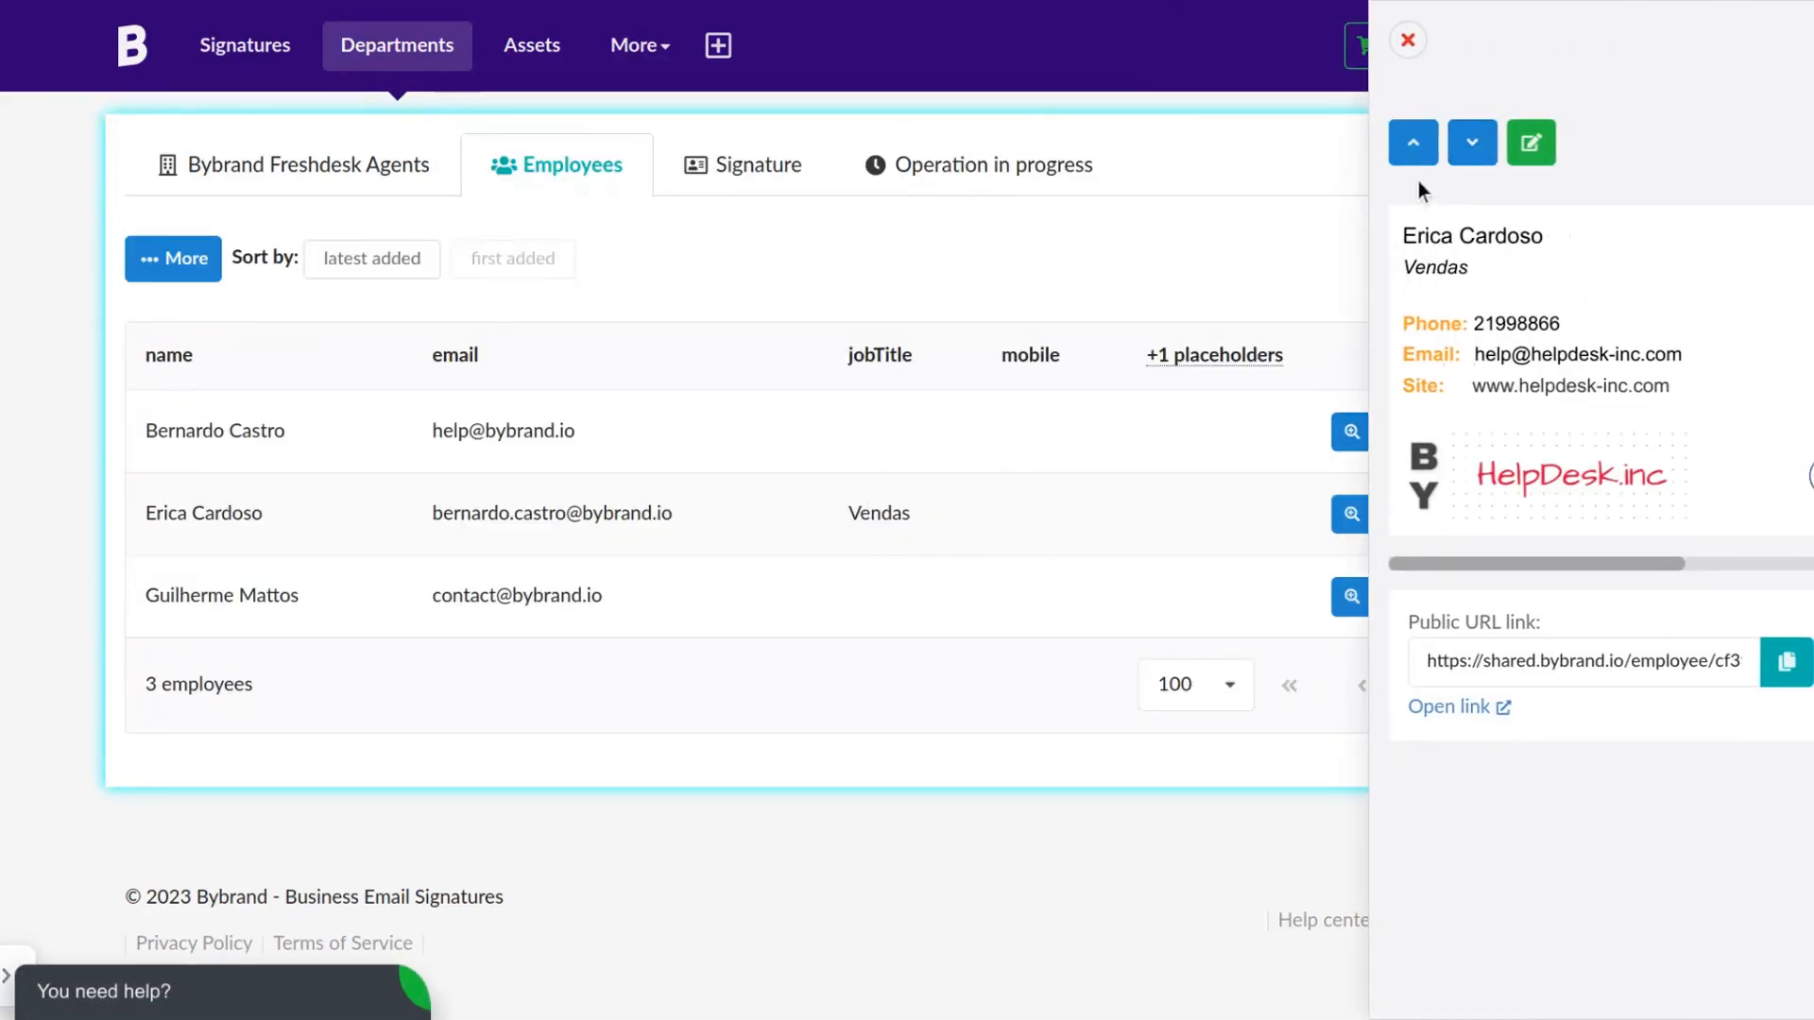
left_click(1470, 144)
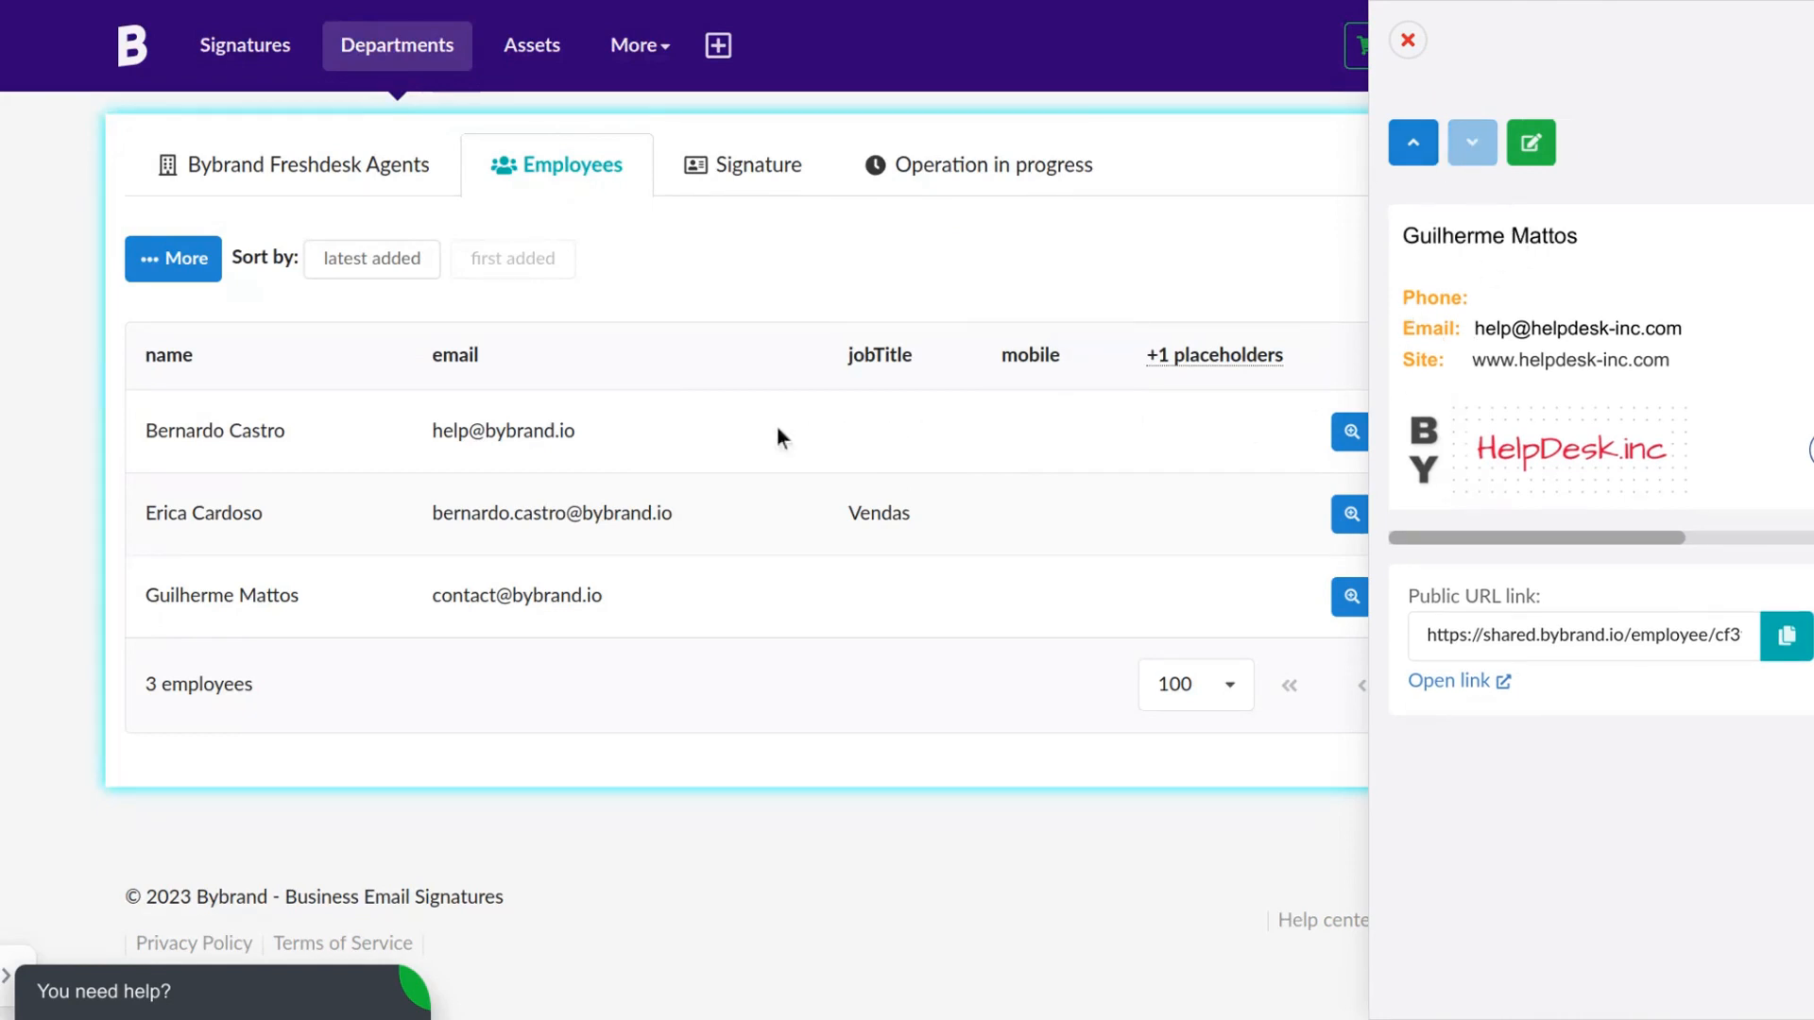
left_click(687, 371)
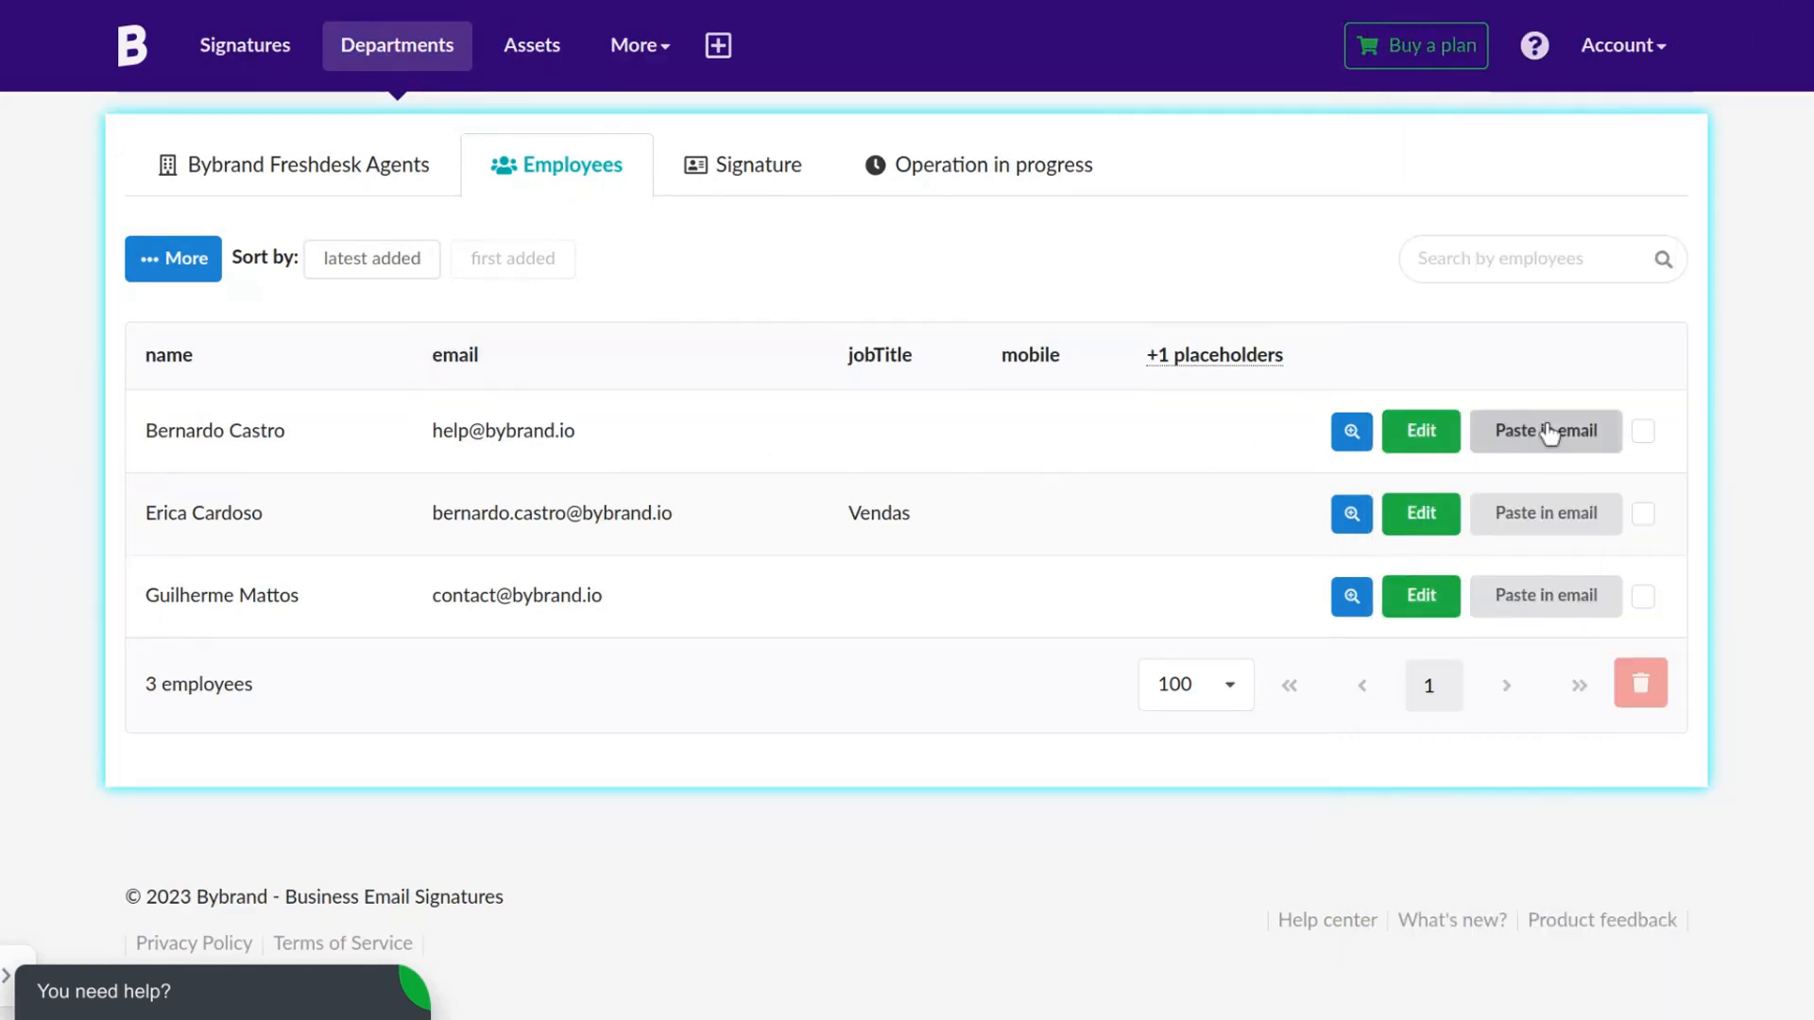
- Update the Freshdesk signature of the employee with job title Vendas on bybrand.freshdesk.com and return to the employee list
left_click(1550, 514)
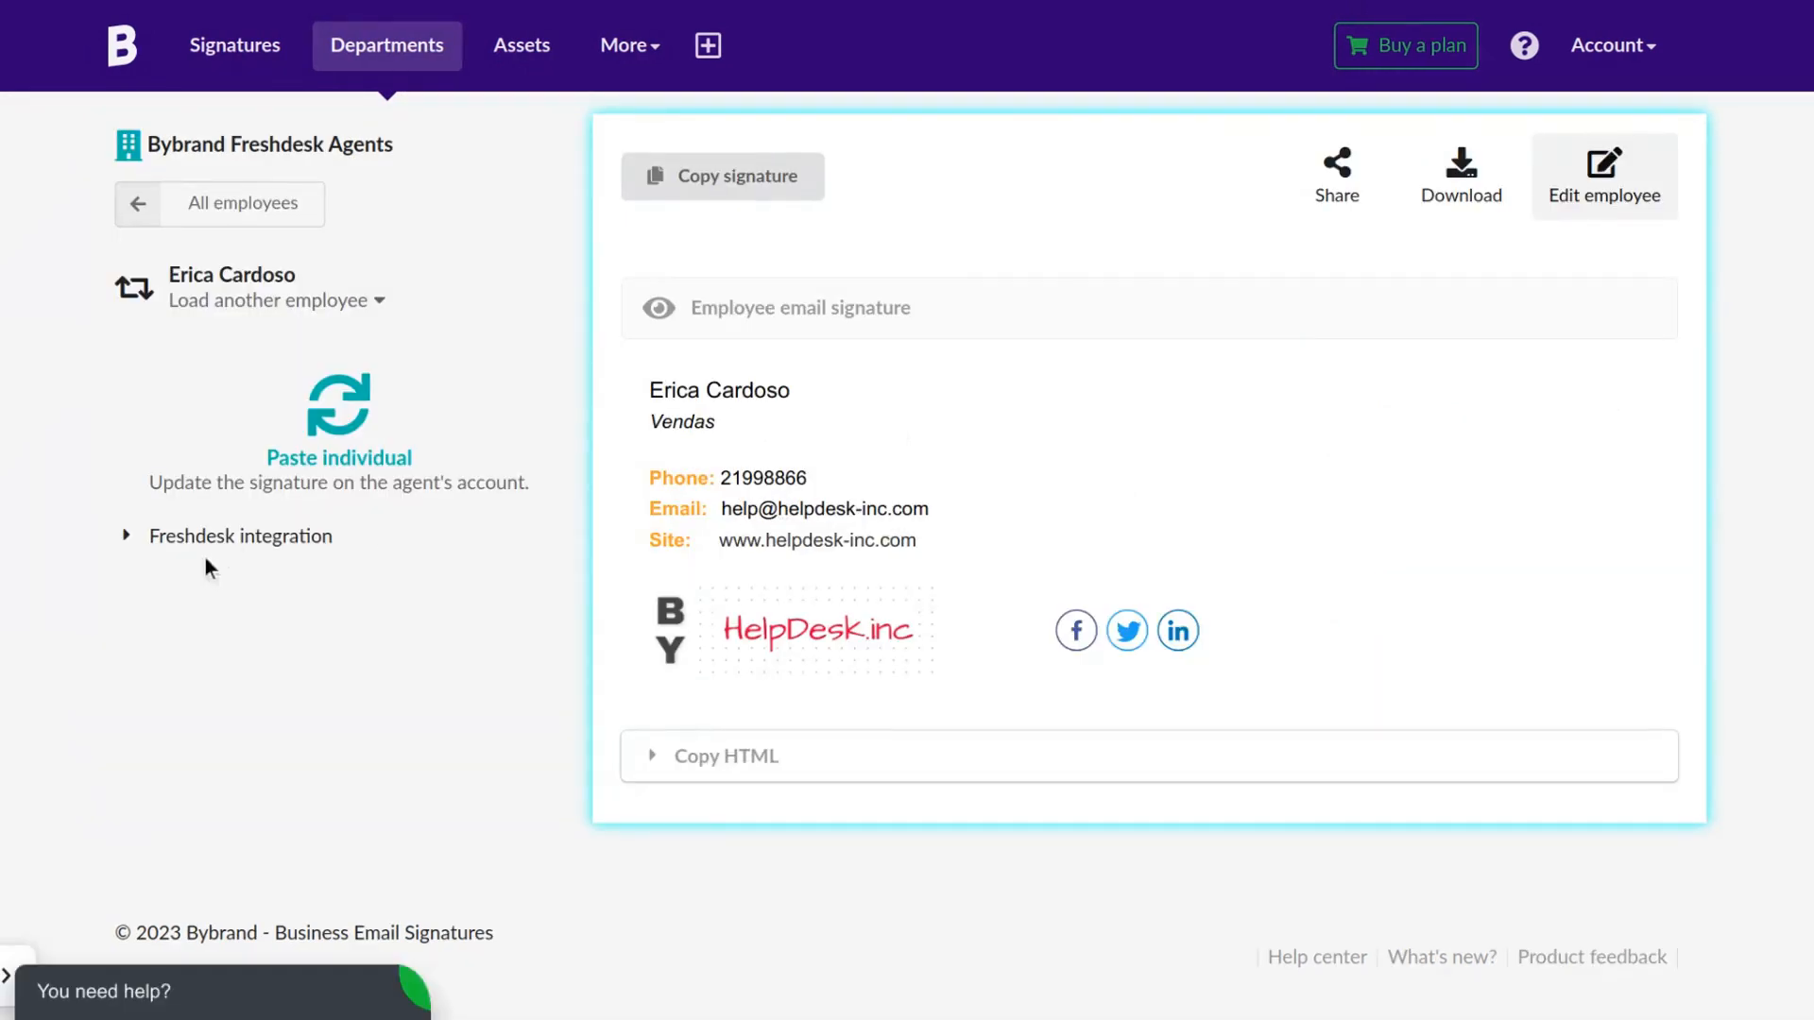
left_click(214, 537)
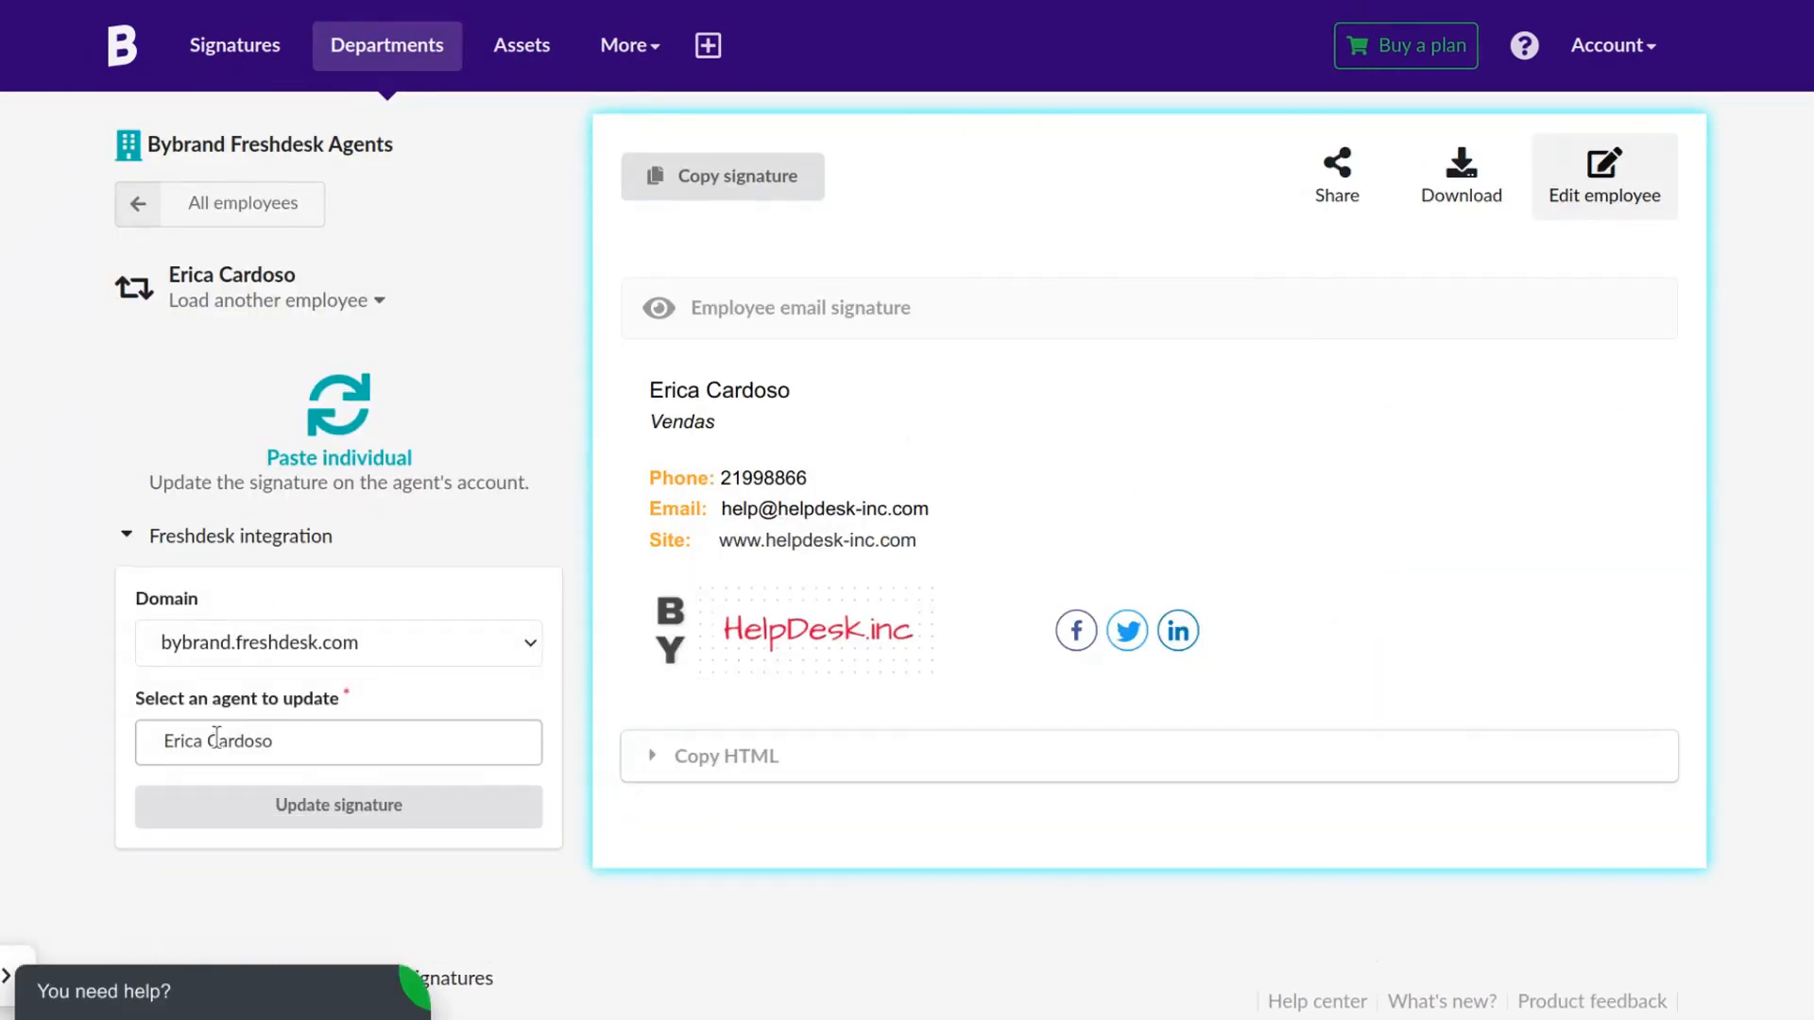
left_click(344, 648)
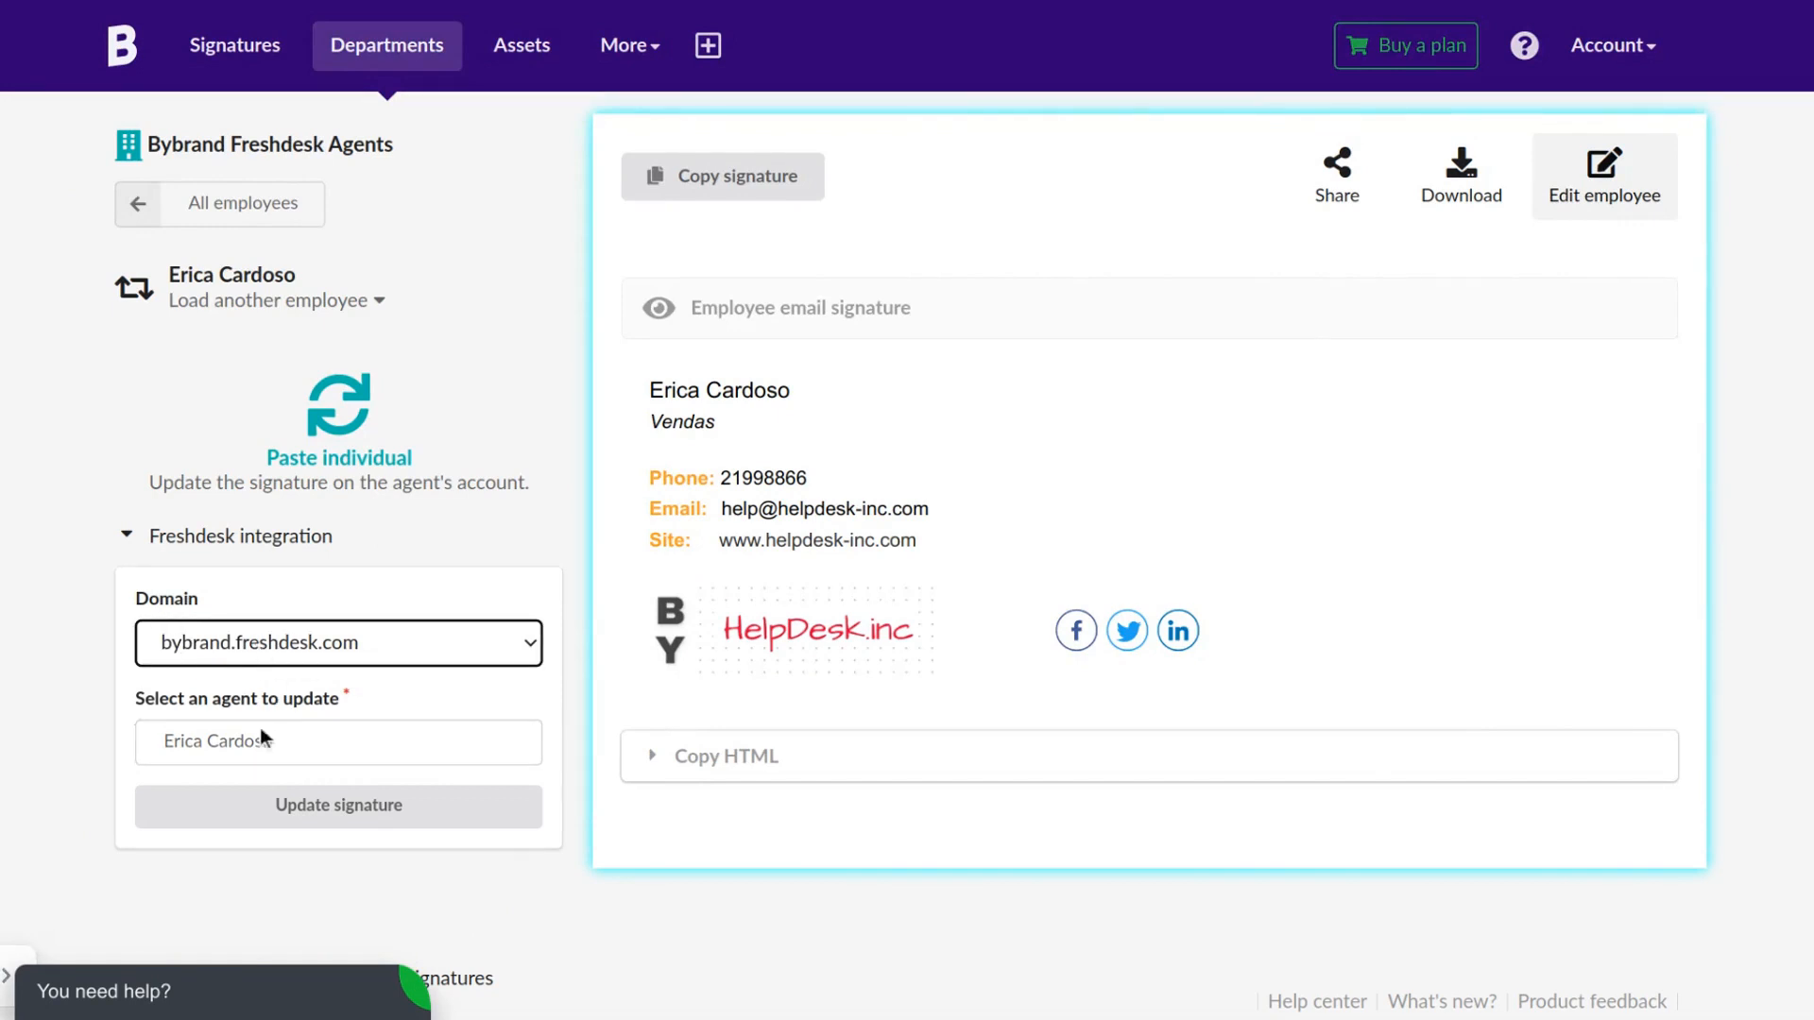
left_click(341, 825)
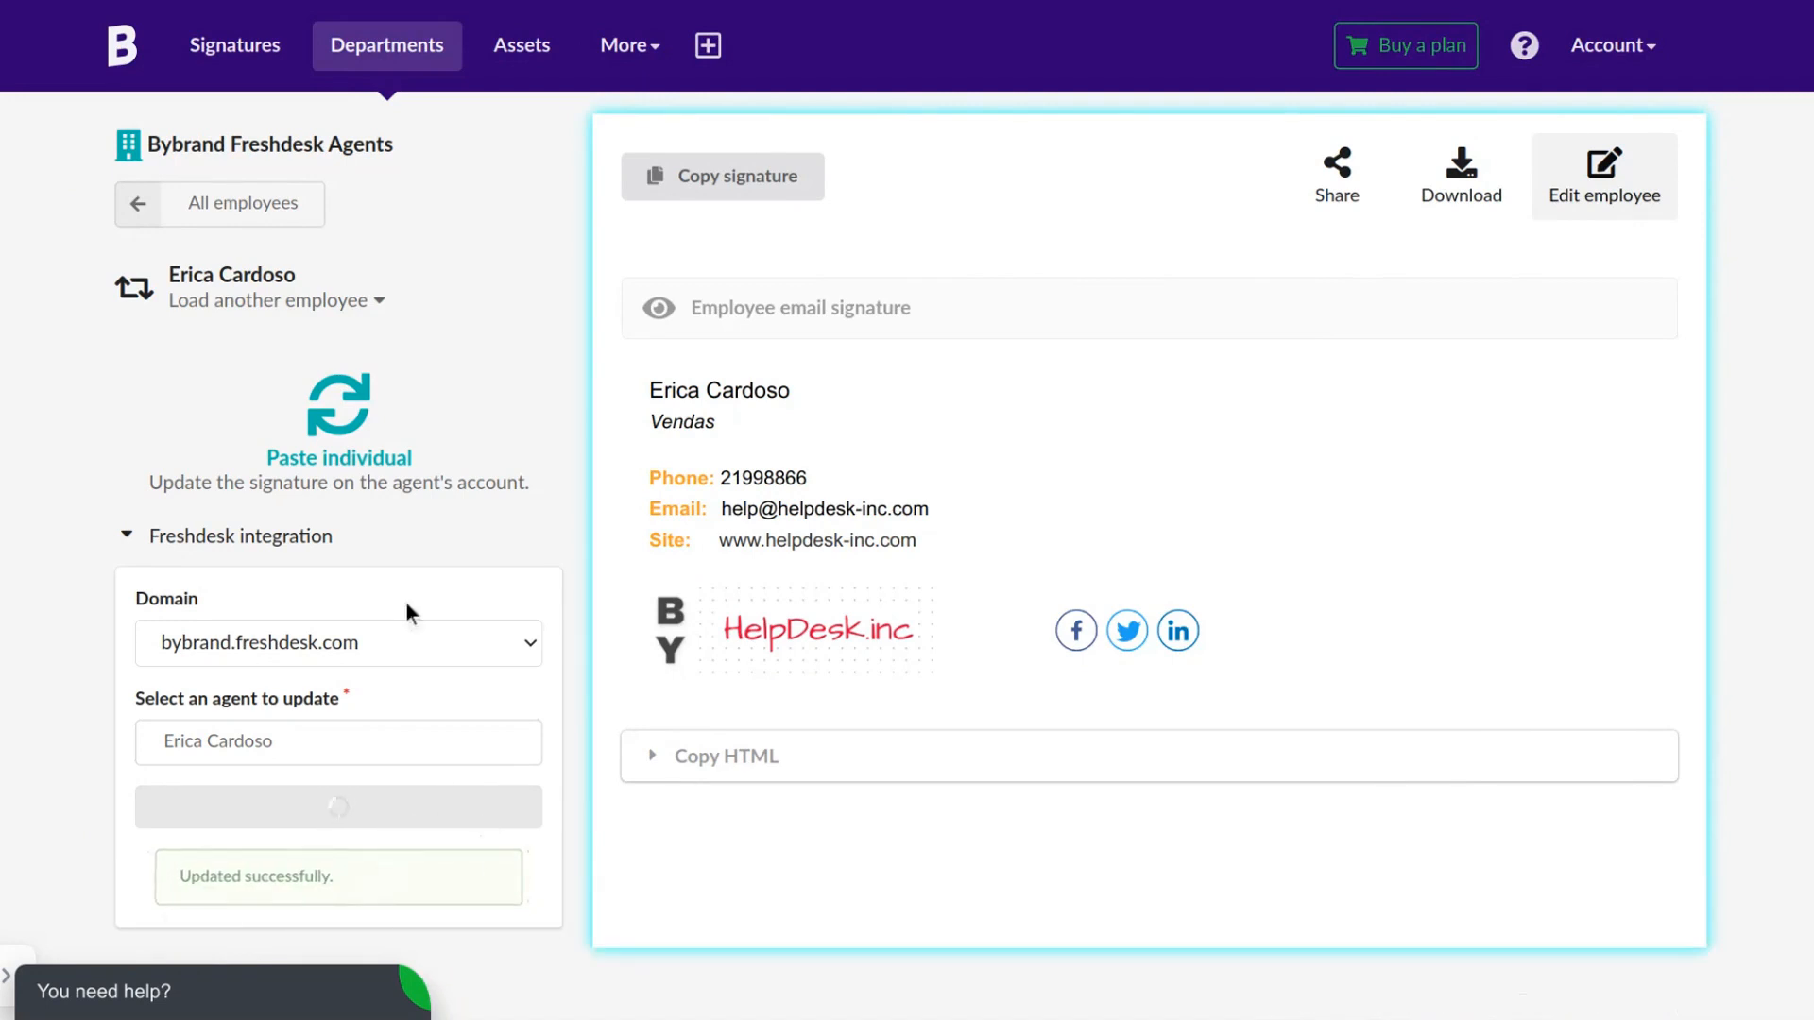
left_click(267, 220)
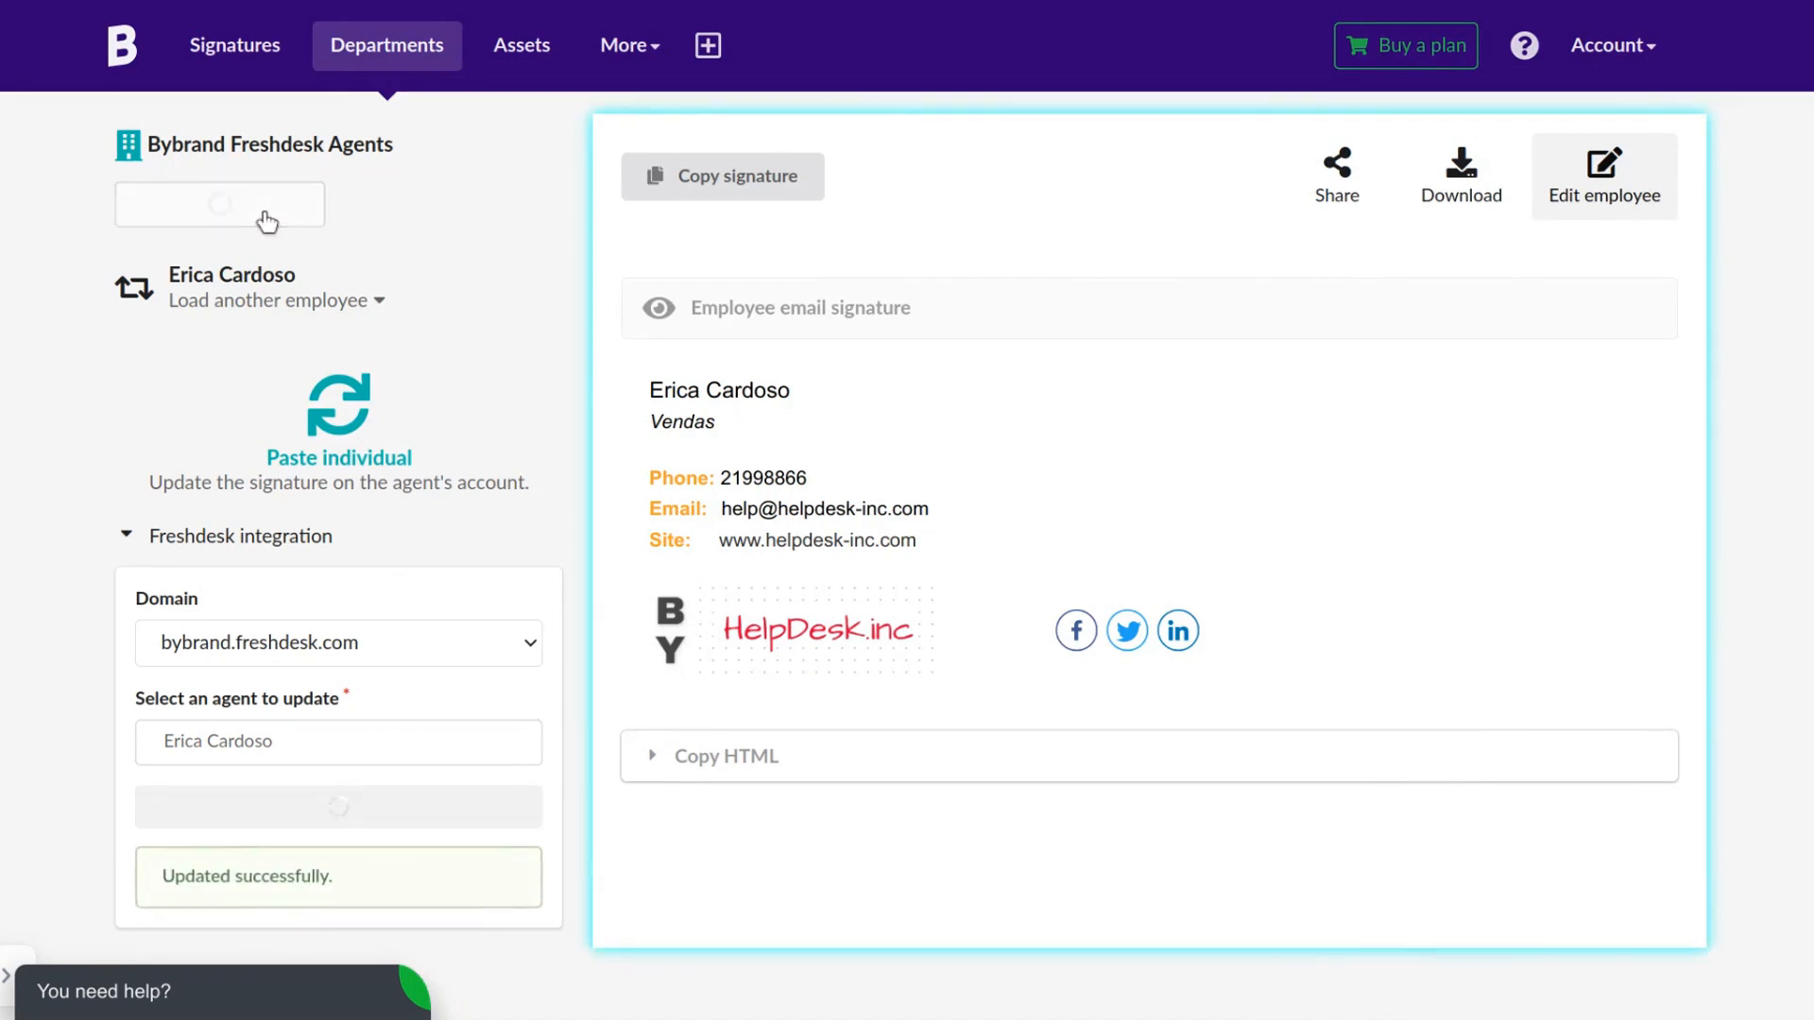
- Set up a bulk signature update for all employees with bybrand.freshdesk.com as the domain
left_click(189, 268)
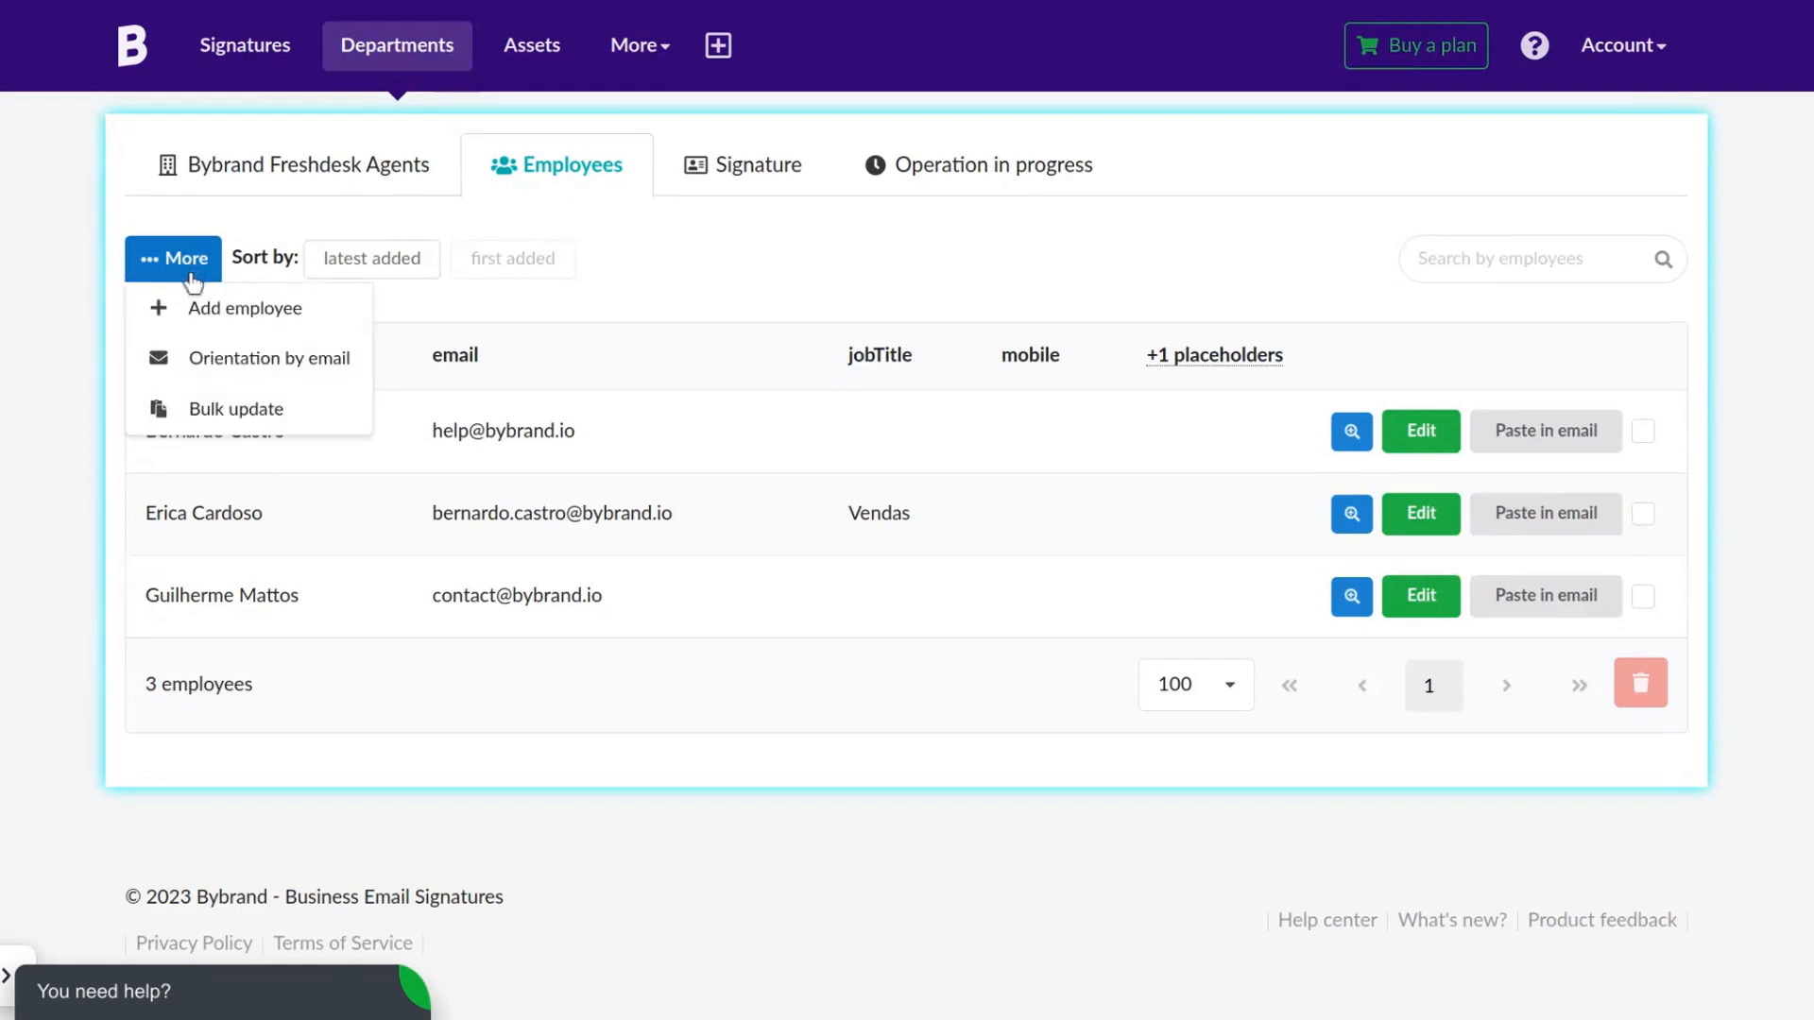
left_click(244, 416)
left_click(239, 463)
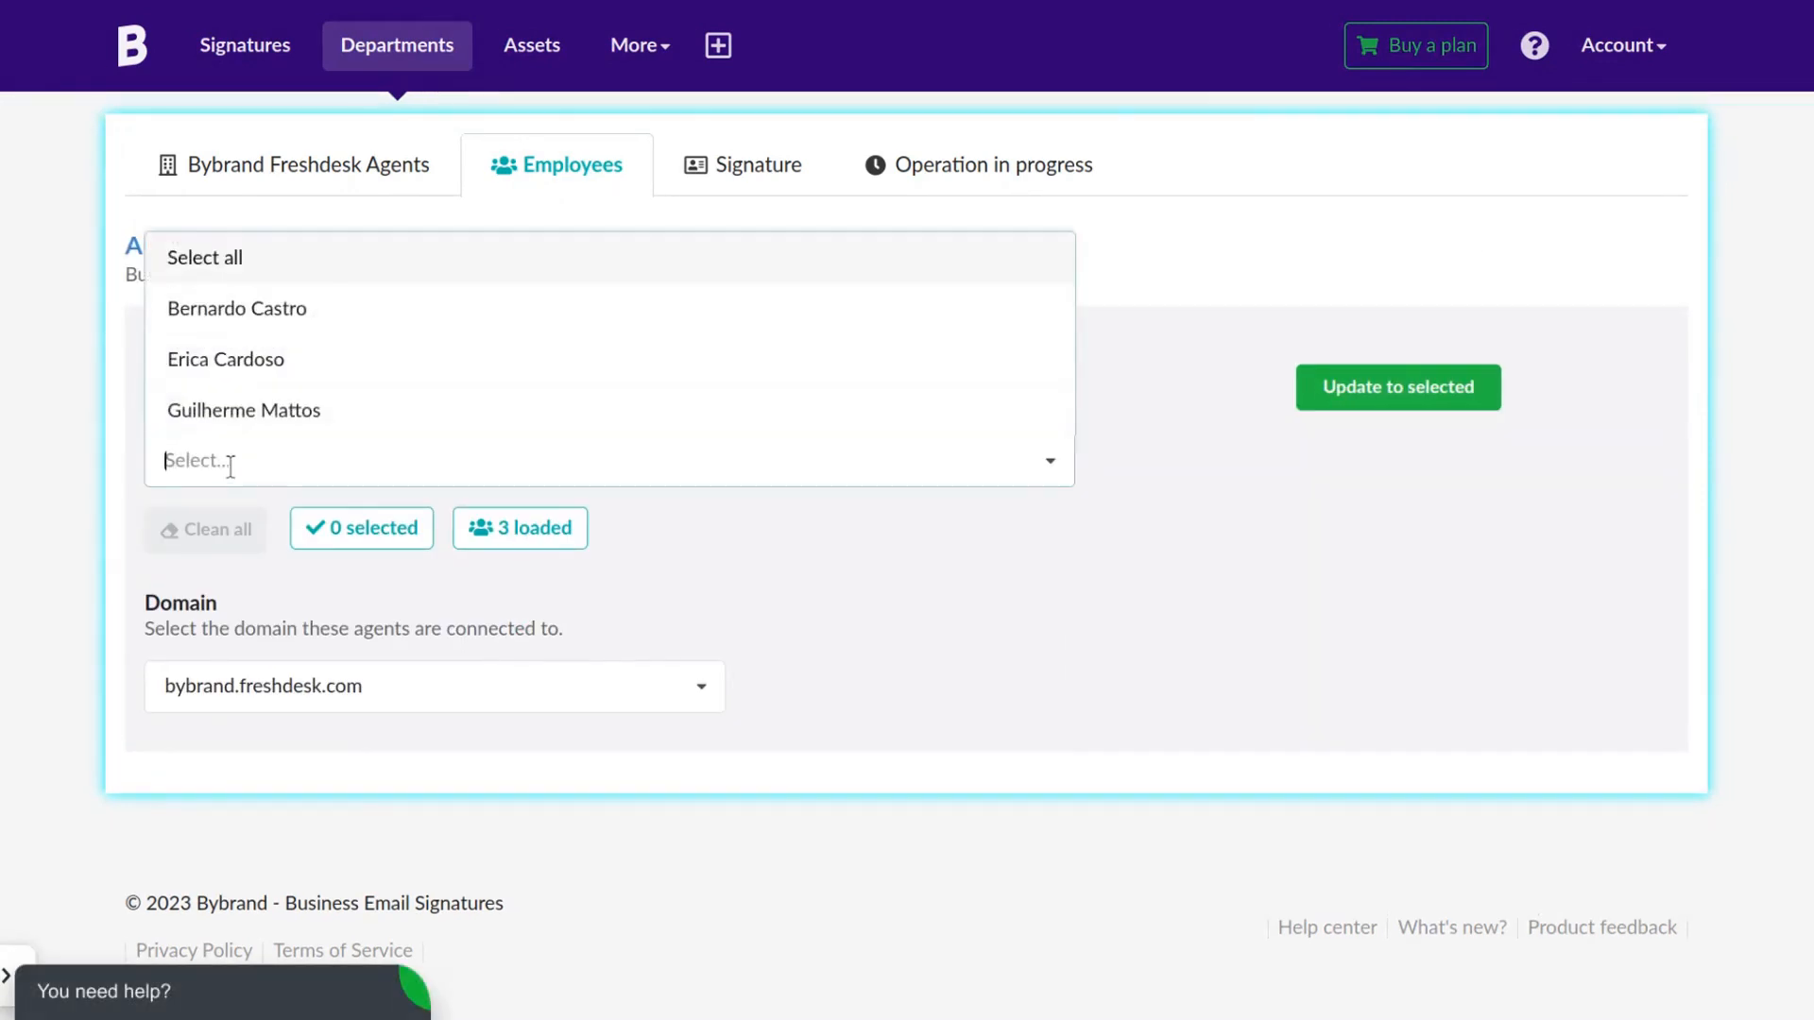
left_click(198, 259)
left_click(699, 574)
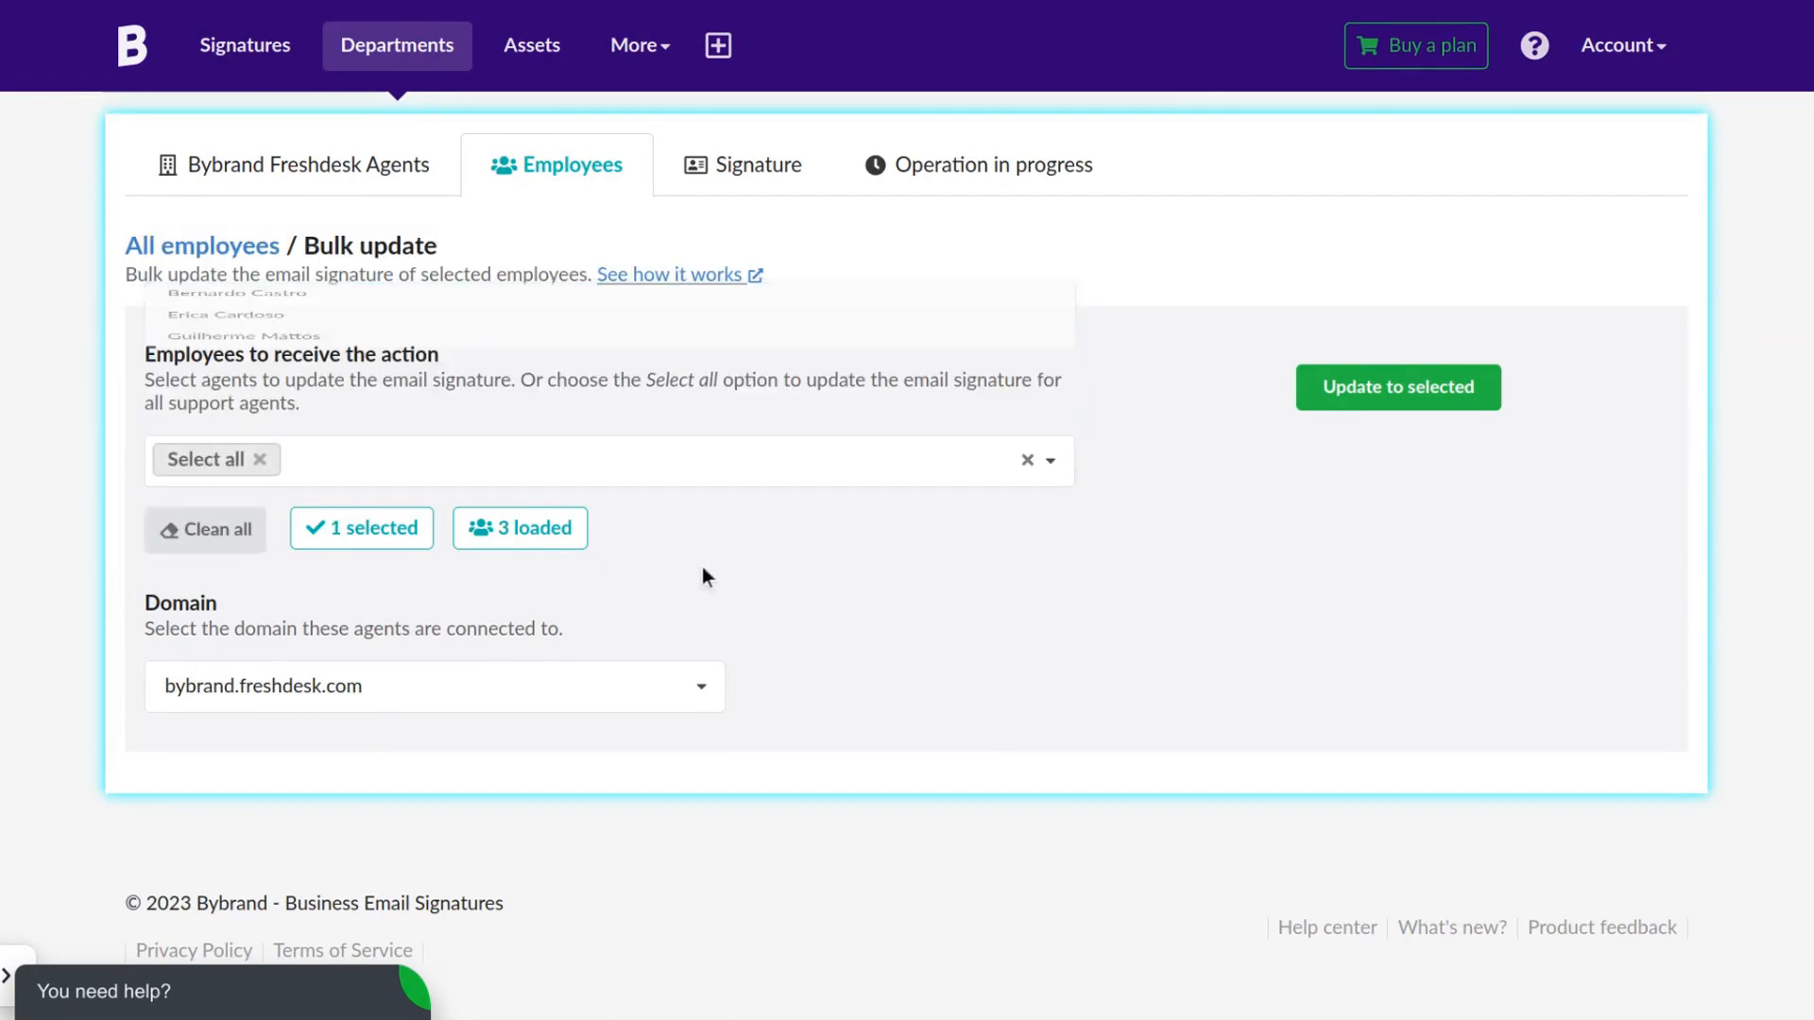
left_click(253, 694)
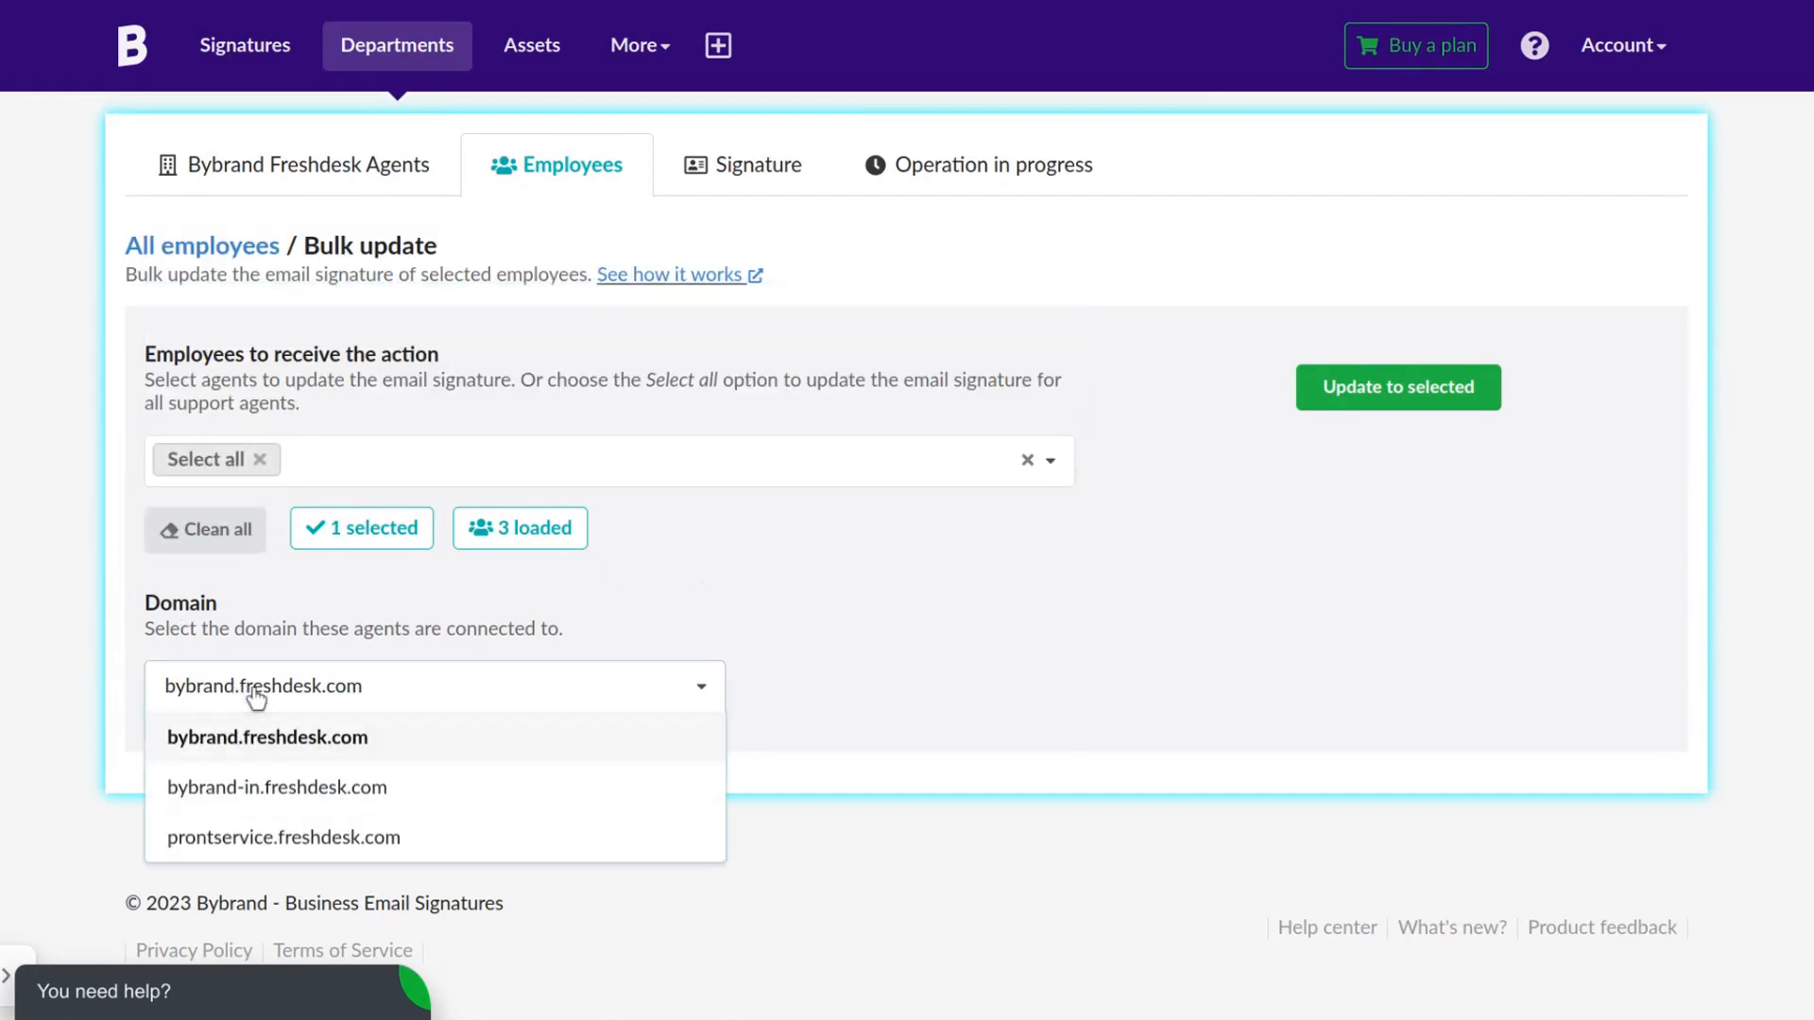
left_click(250, 746)
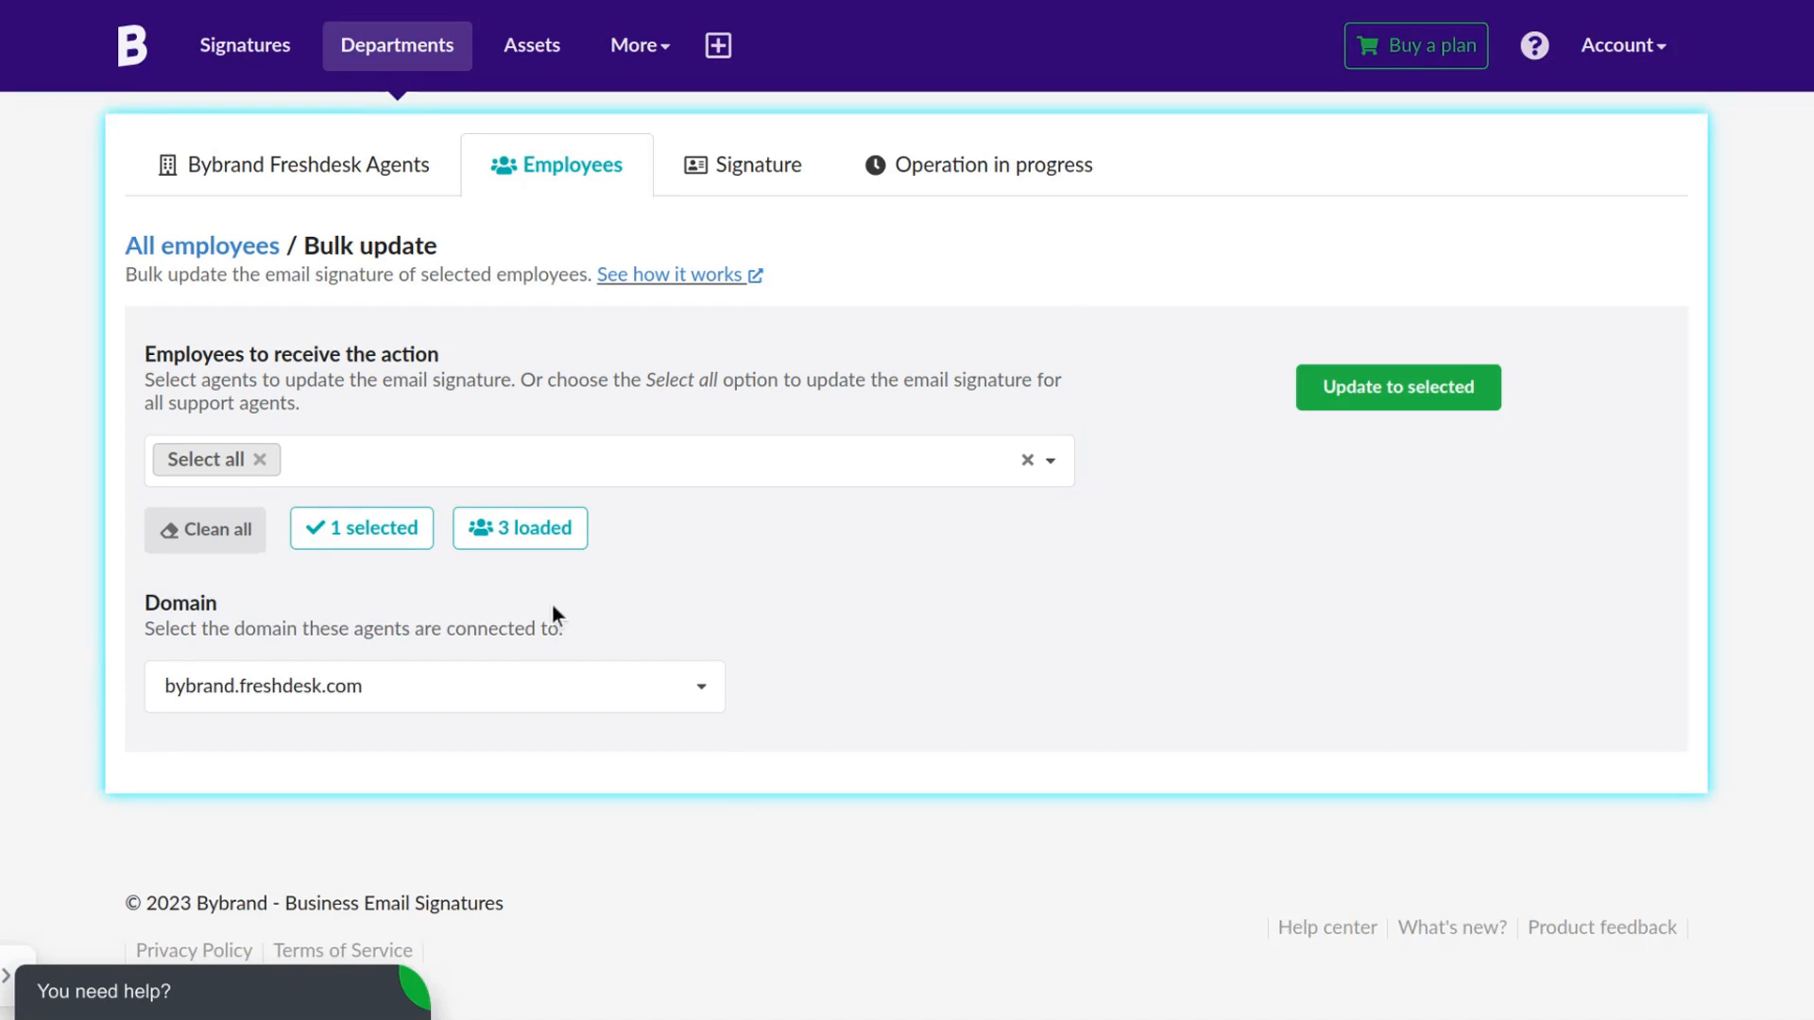
- Return to all employees, open the option for adding employees and examine the Freshdesk reimport settings
left_click(246, 249)
left_click(186, 262)
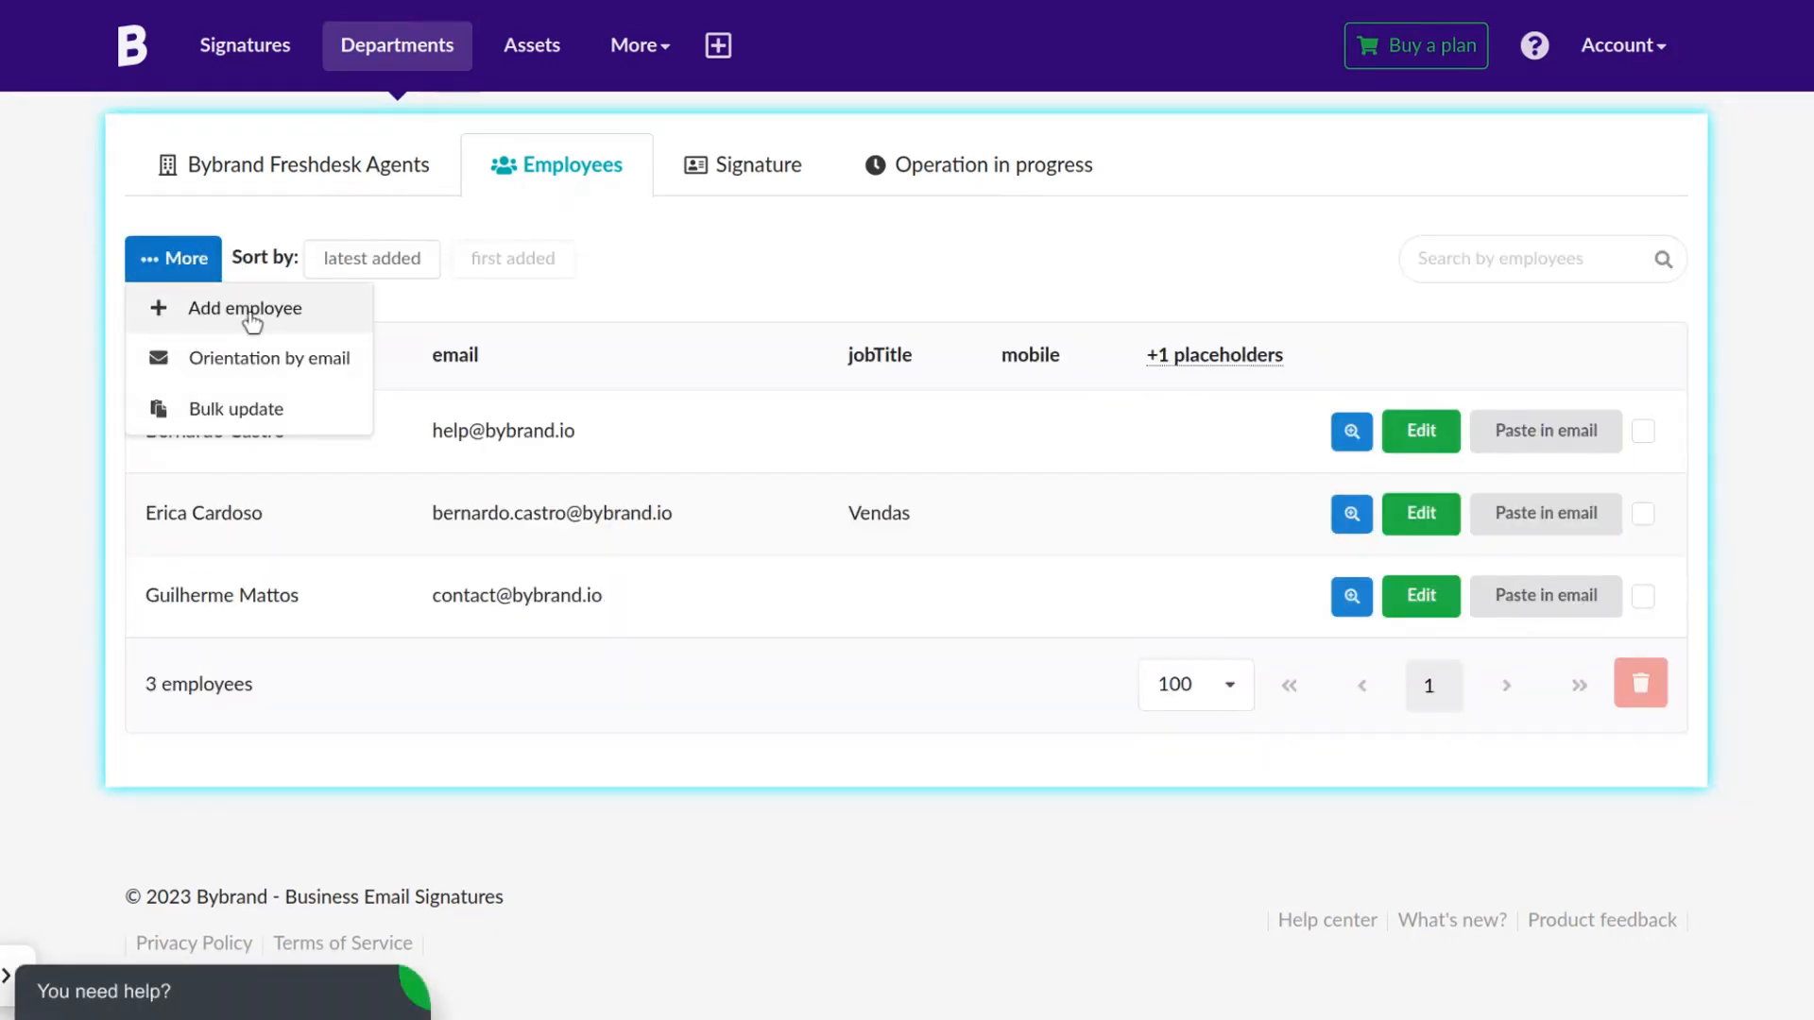
left_click(252, 322)
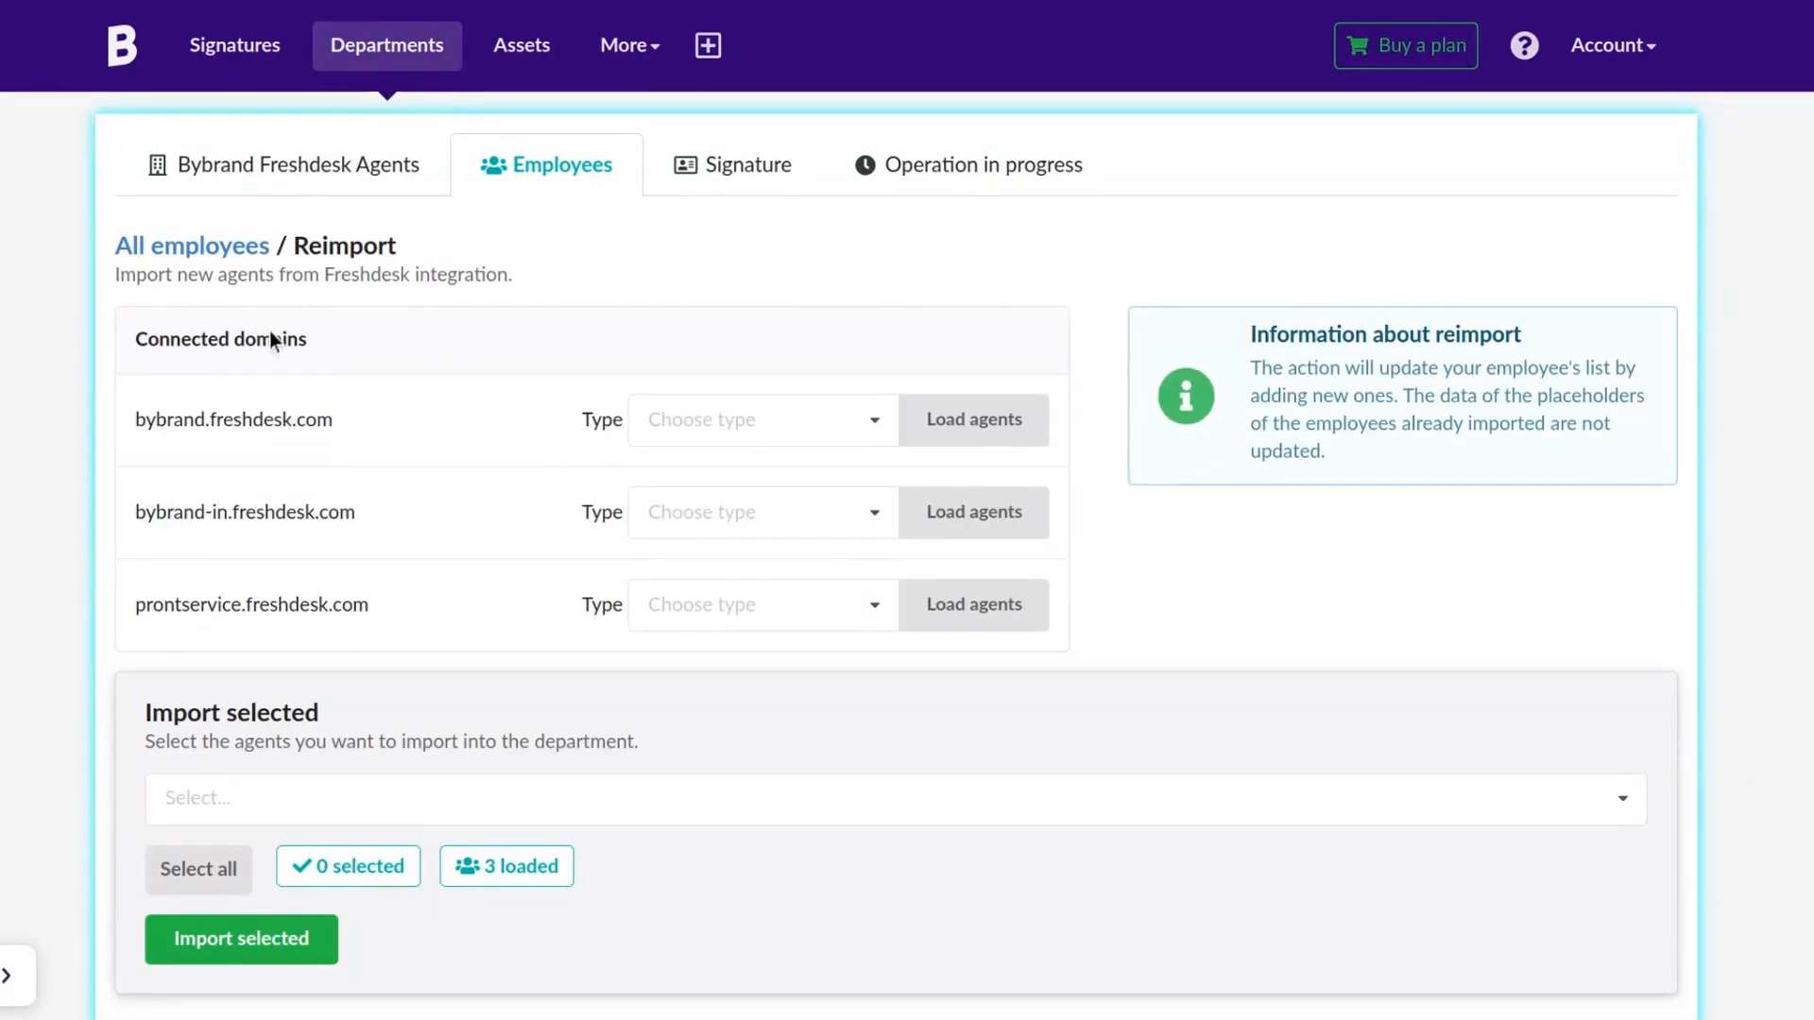
scroll(411, 321, "down", 2)
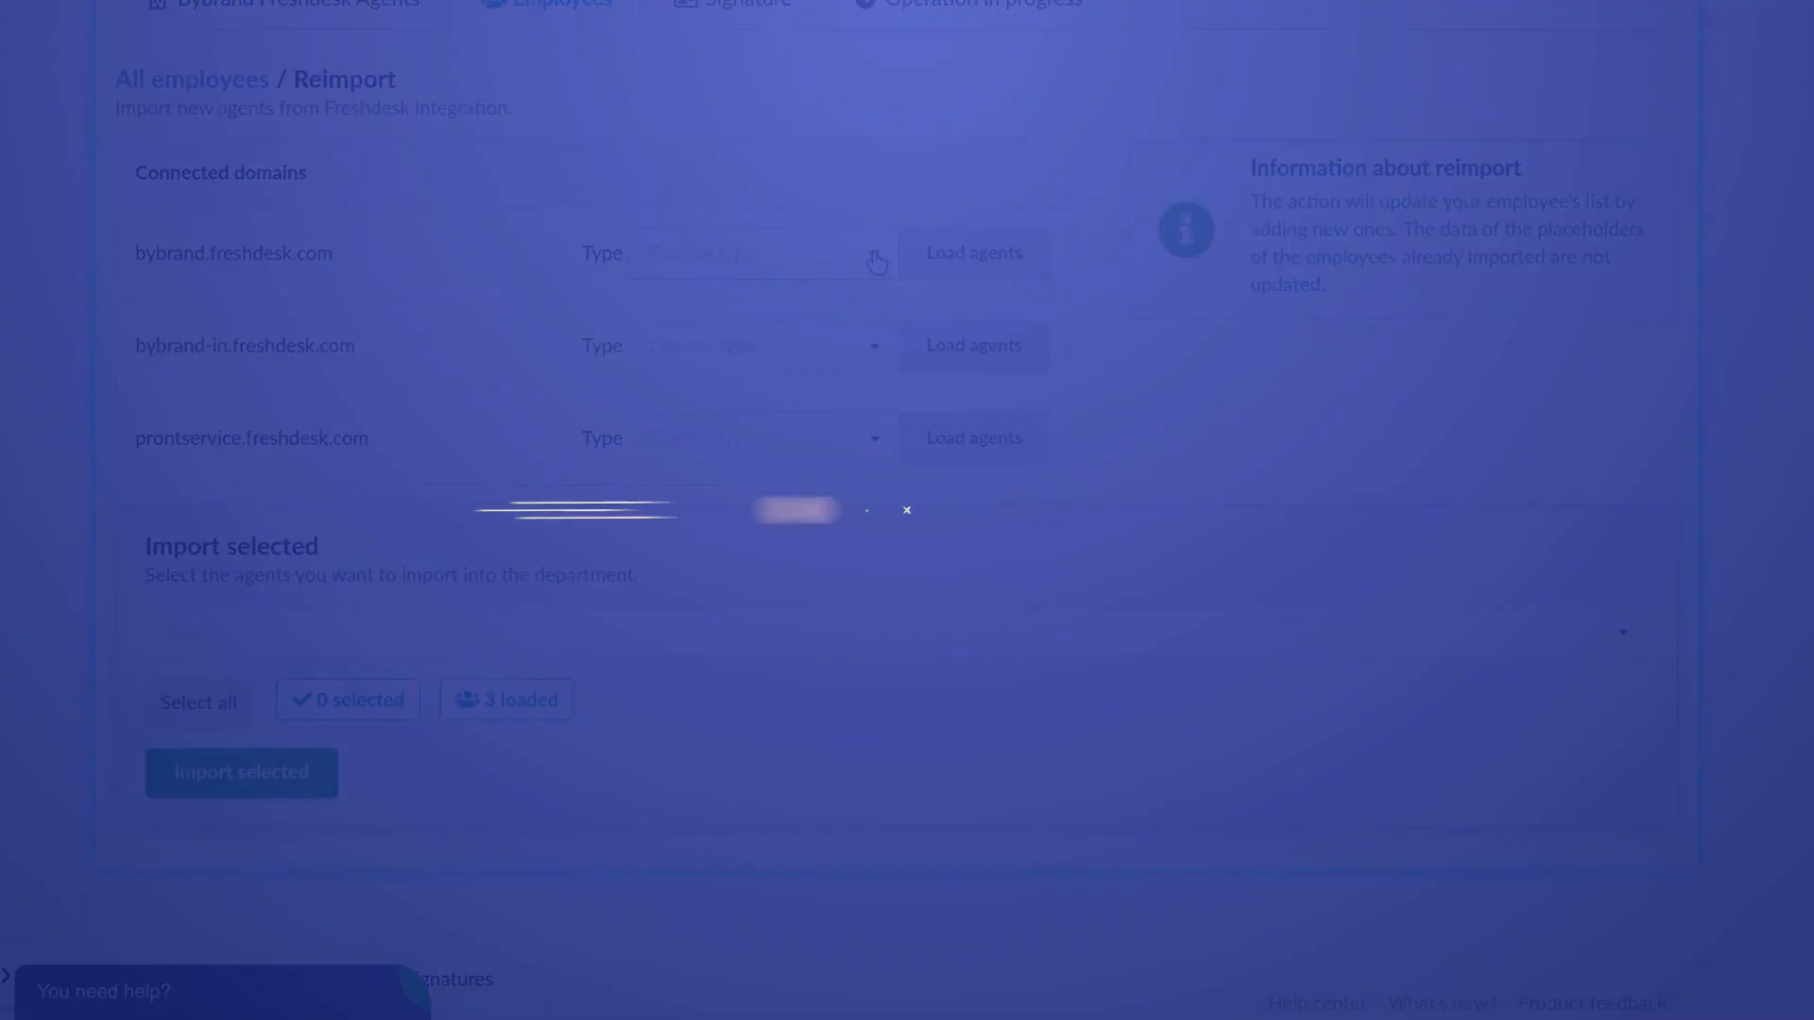